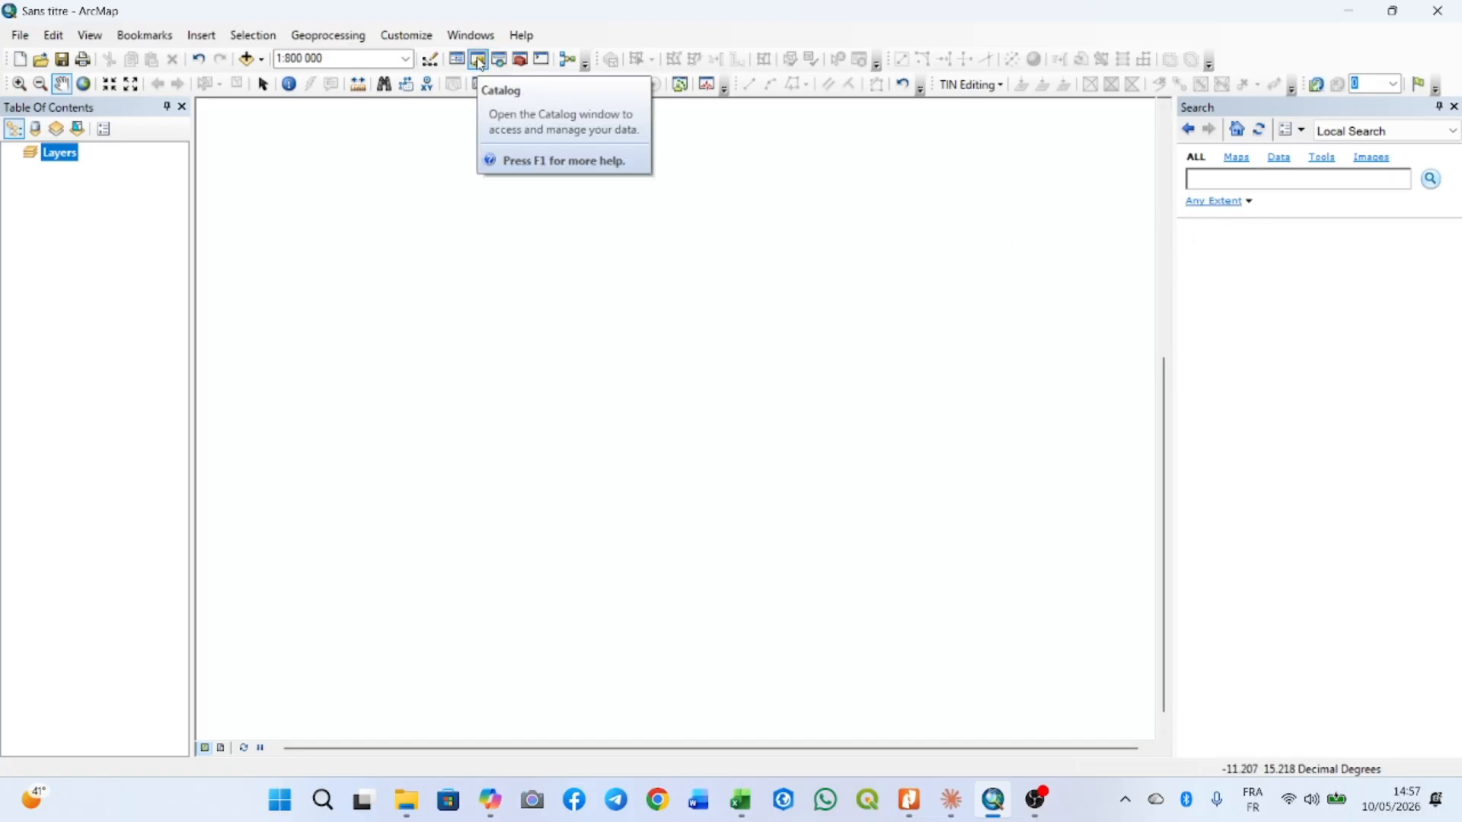
- Disconnect the Desktop\Delimitation BV folder from the catalog's folder connections
click(479, 61)
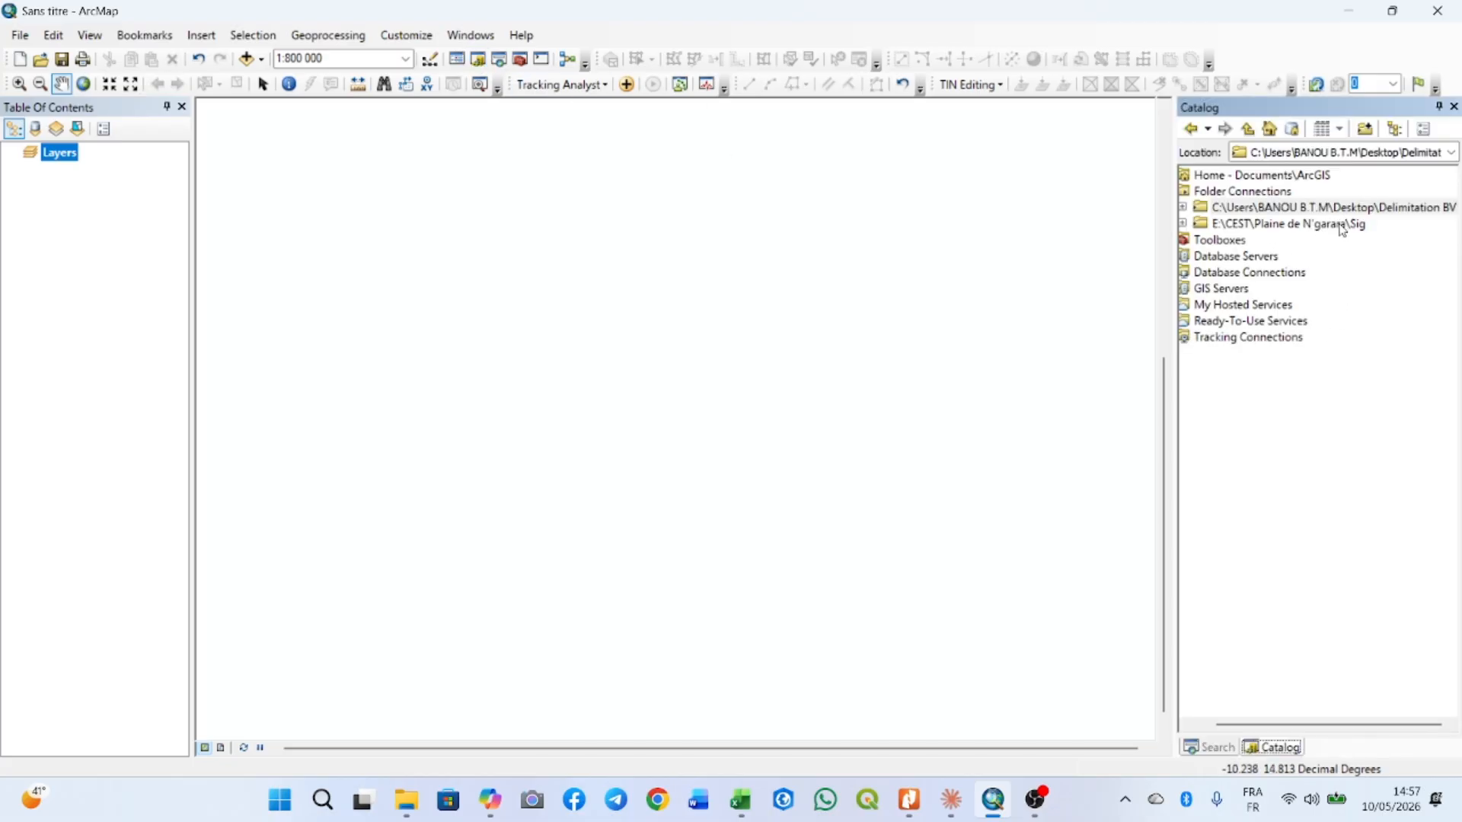
click(1380, 210)
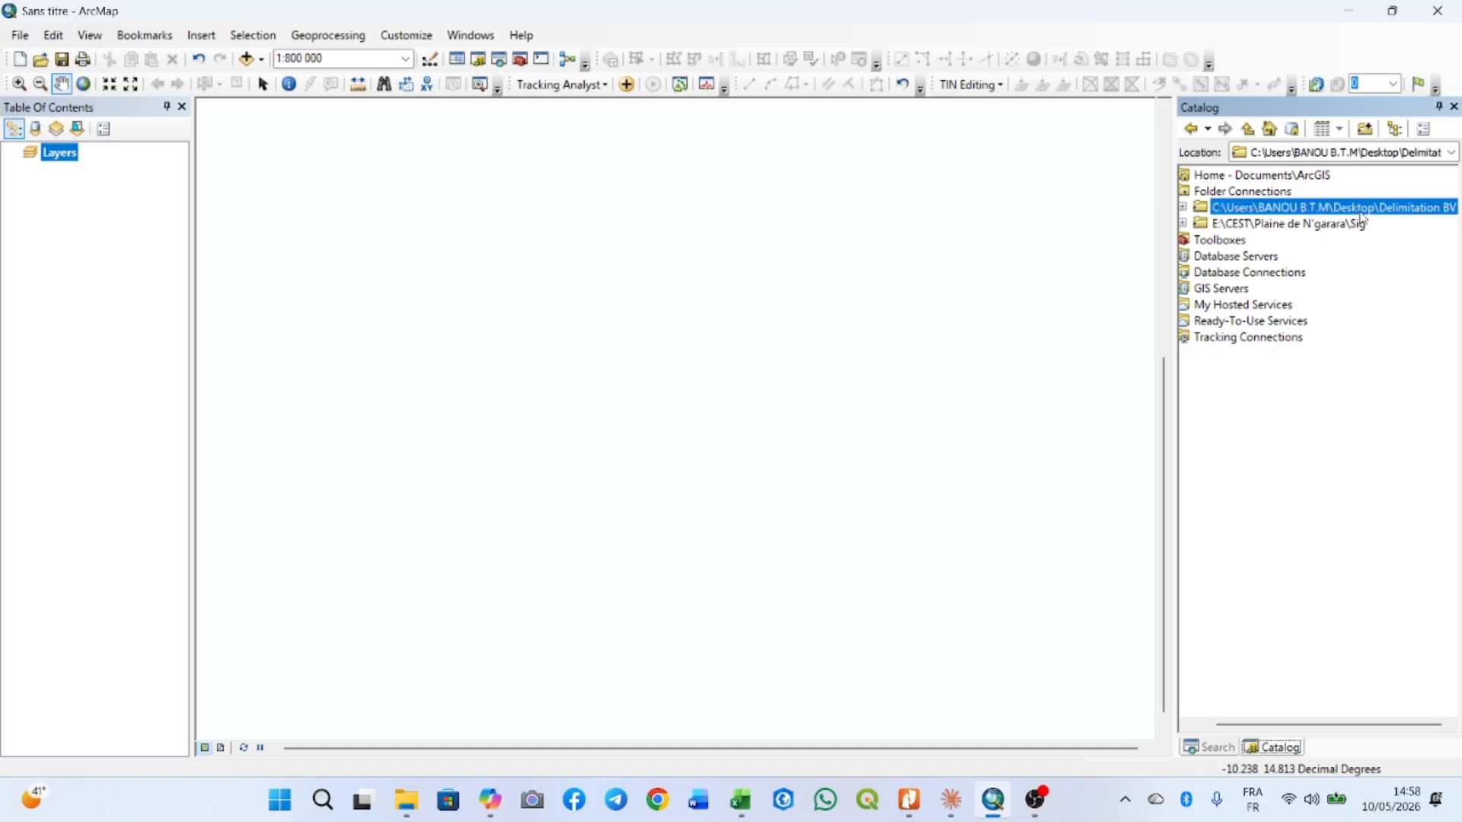
right_click(1380, 211)
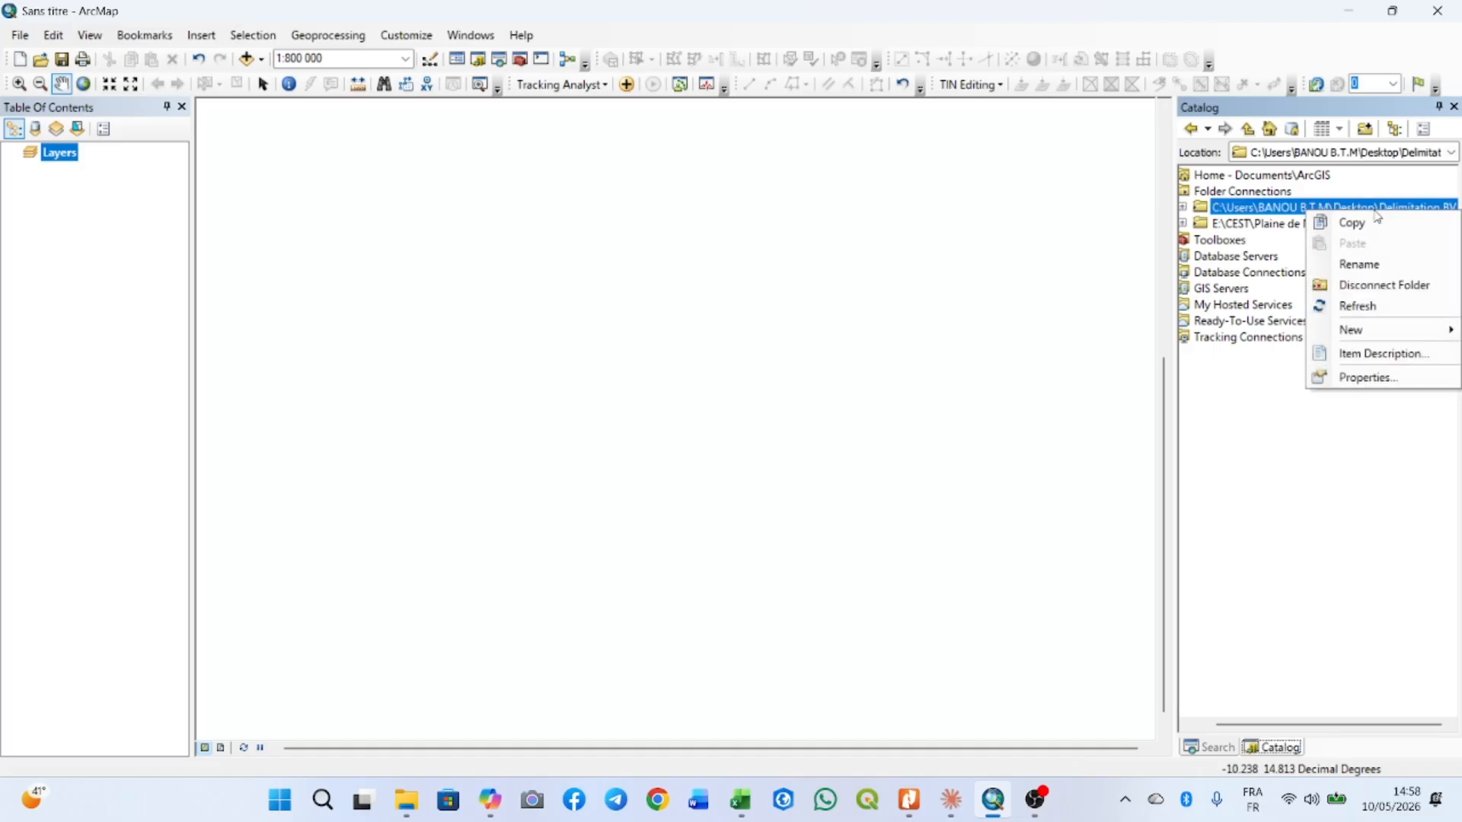
click(1389, 288)
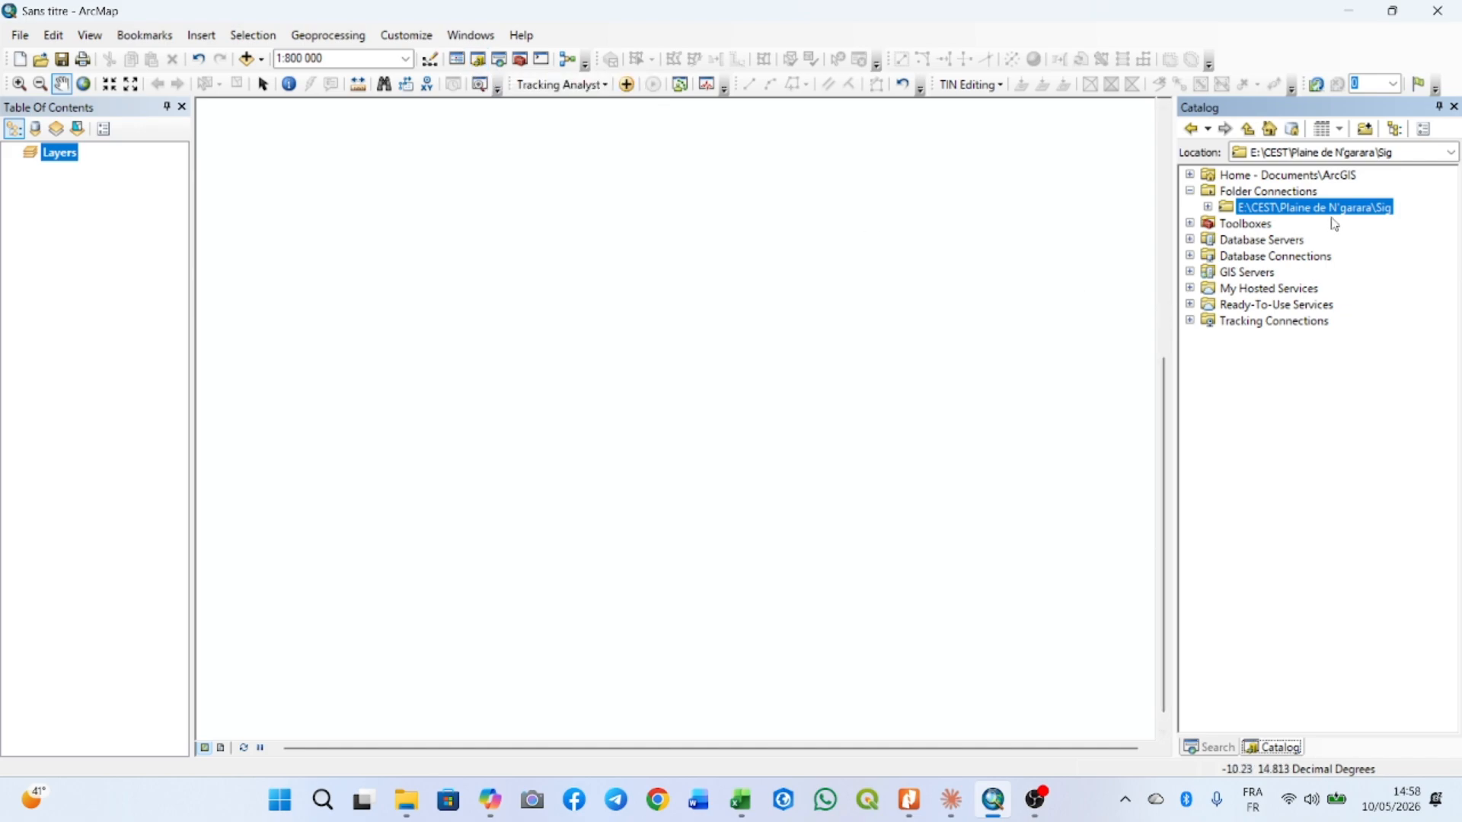
- Connect the Desktop's Delimitation BV folder to the catalog, and close the Catalog and Search windows
click(1370, 135)
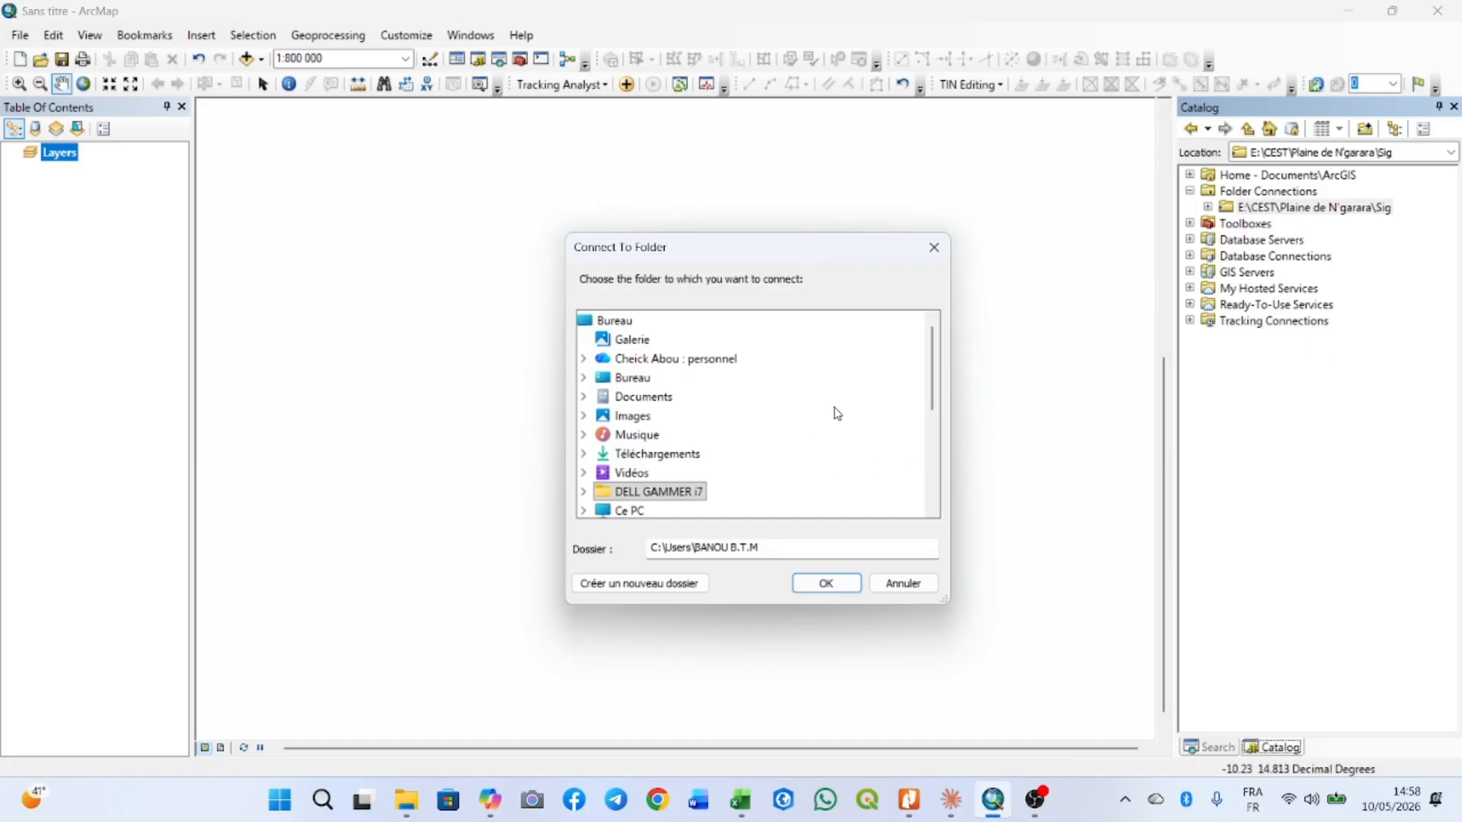
click(613, 329)
scroll(807, 419, down, 4)
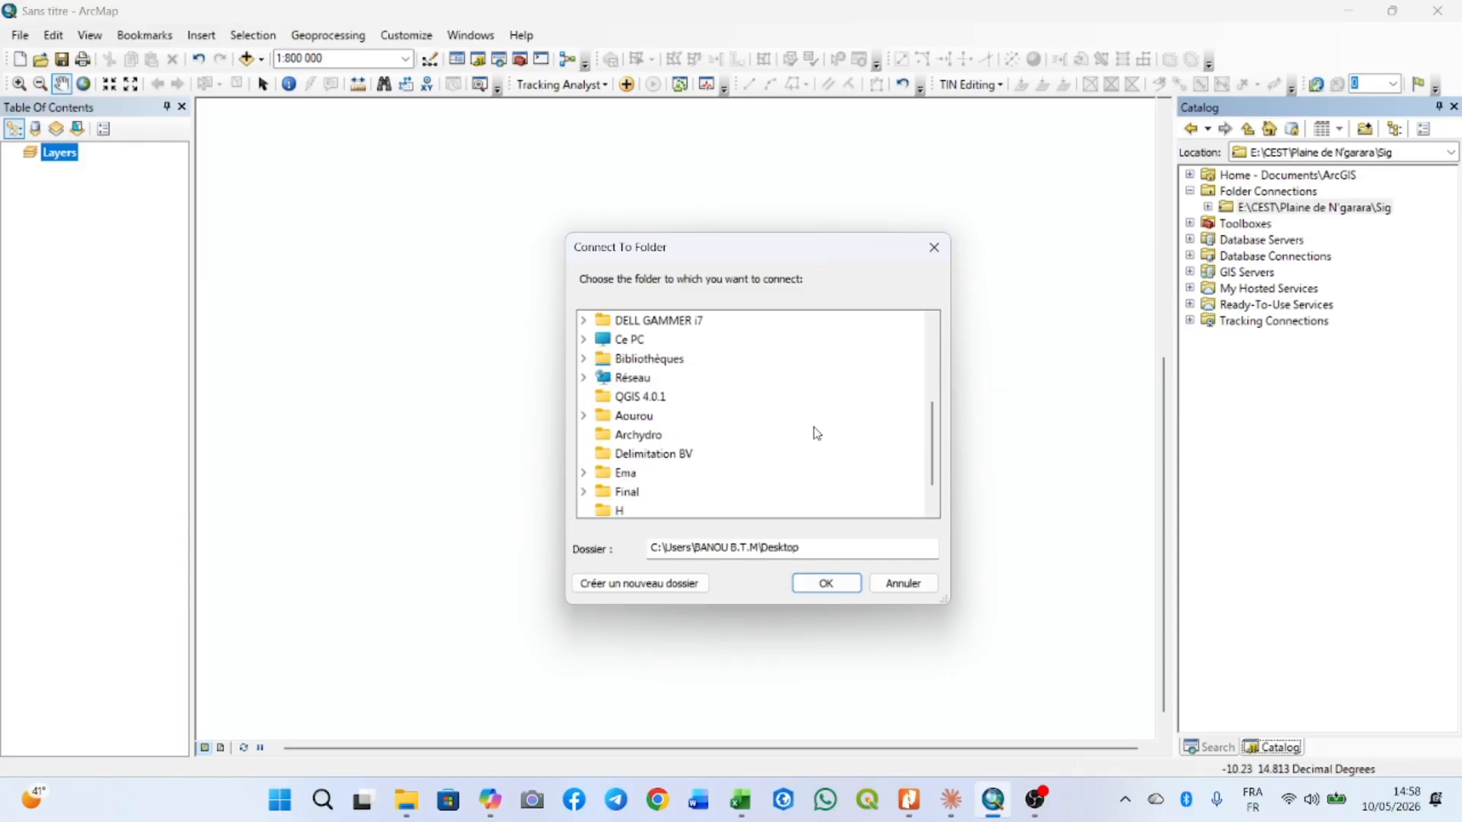
scroll(811, 436, up, 1)
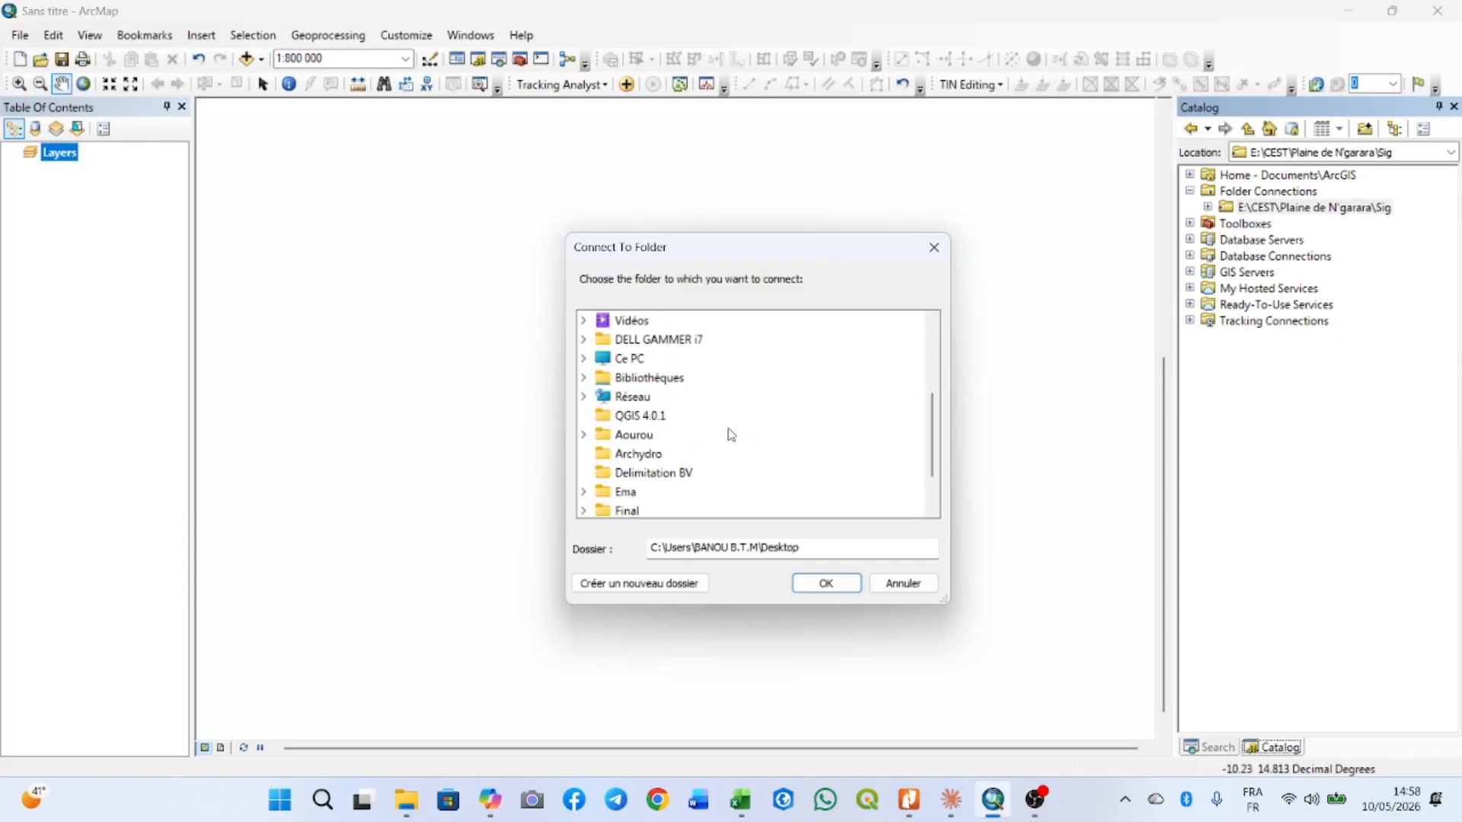
click(648, 475)
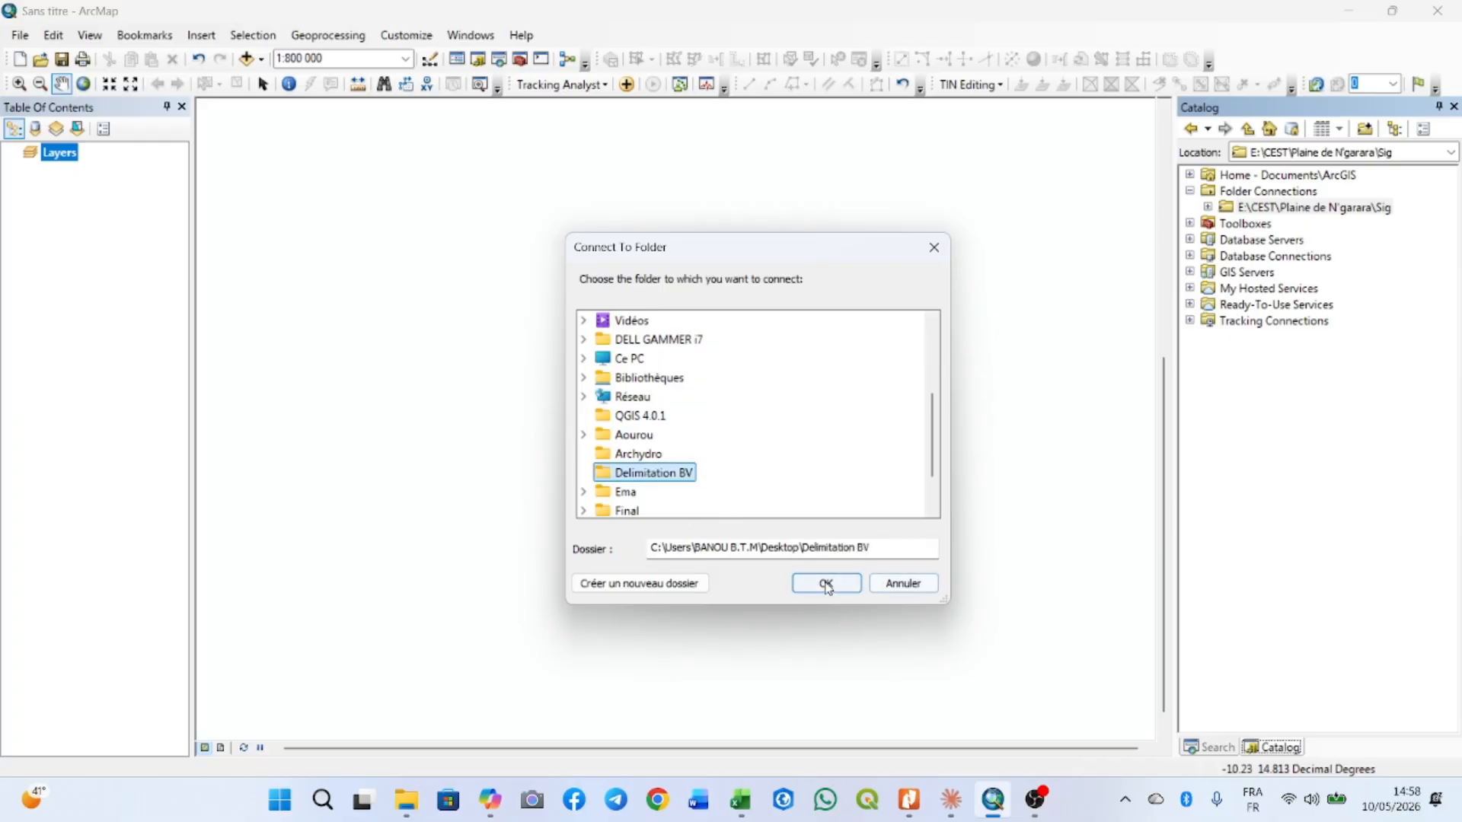
click(825, 582)
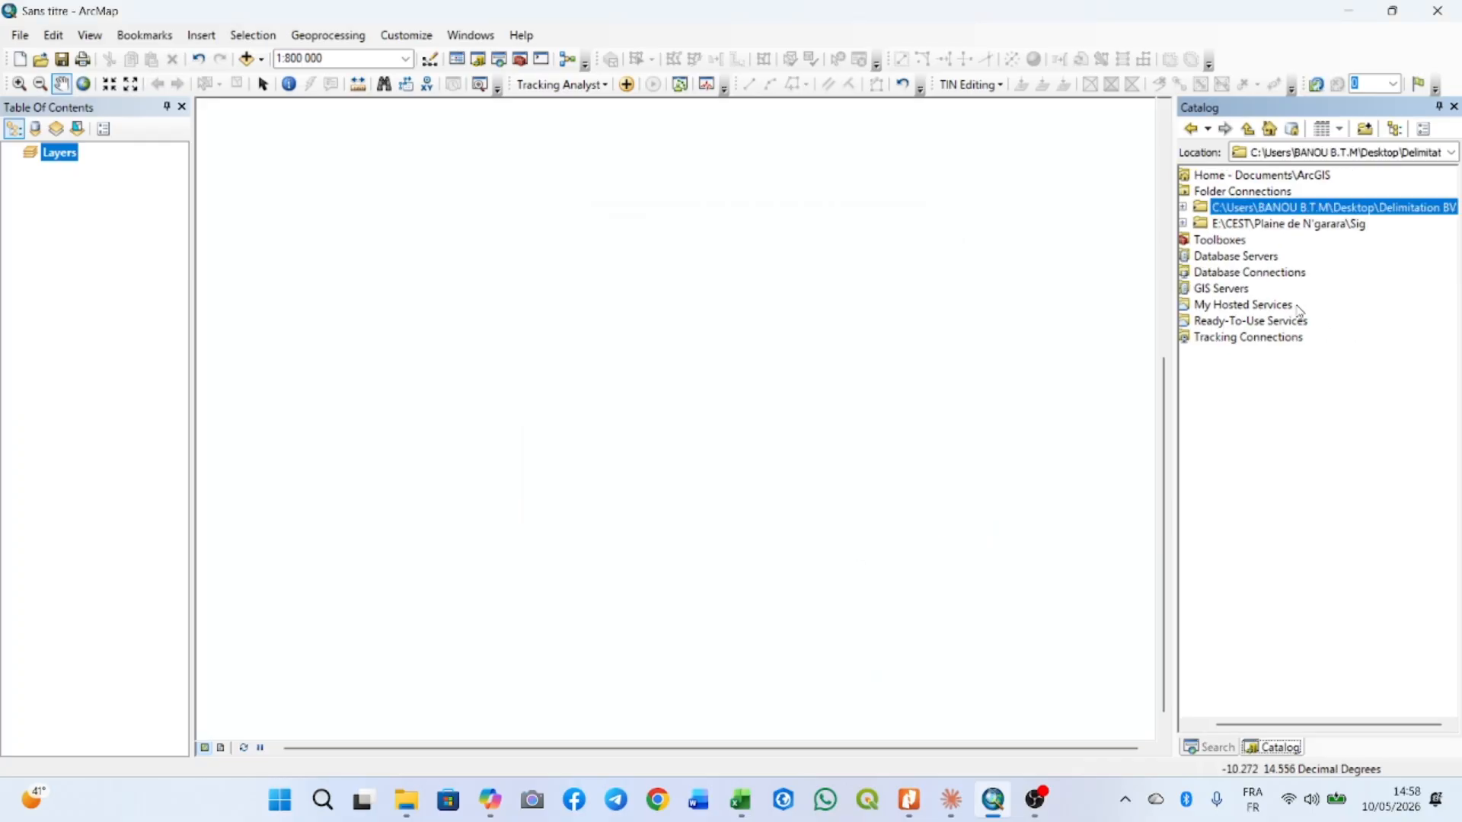
click(1453, 106)
click(1453, 107)
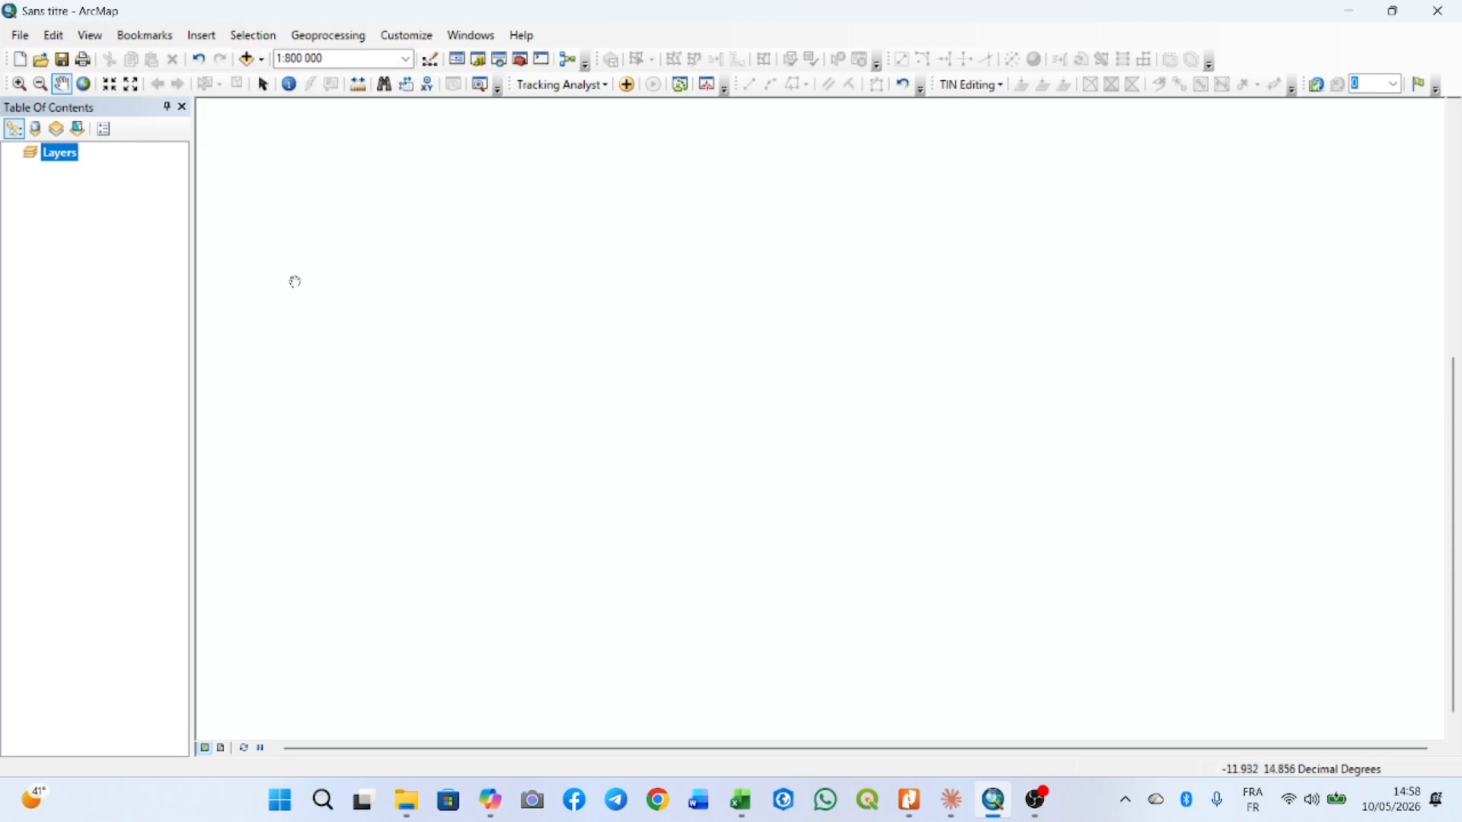
- Add the elevation raster MNT.tif from the Delimitation BV folder to the map
click(265, 63)
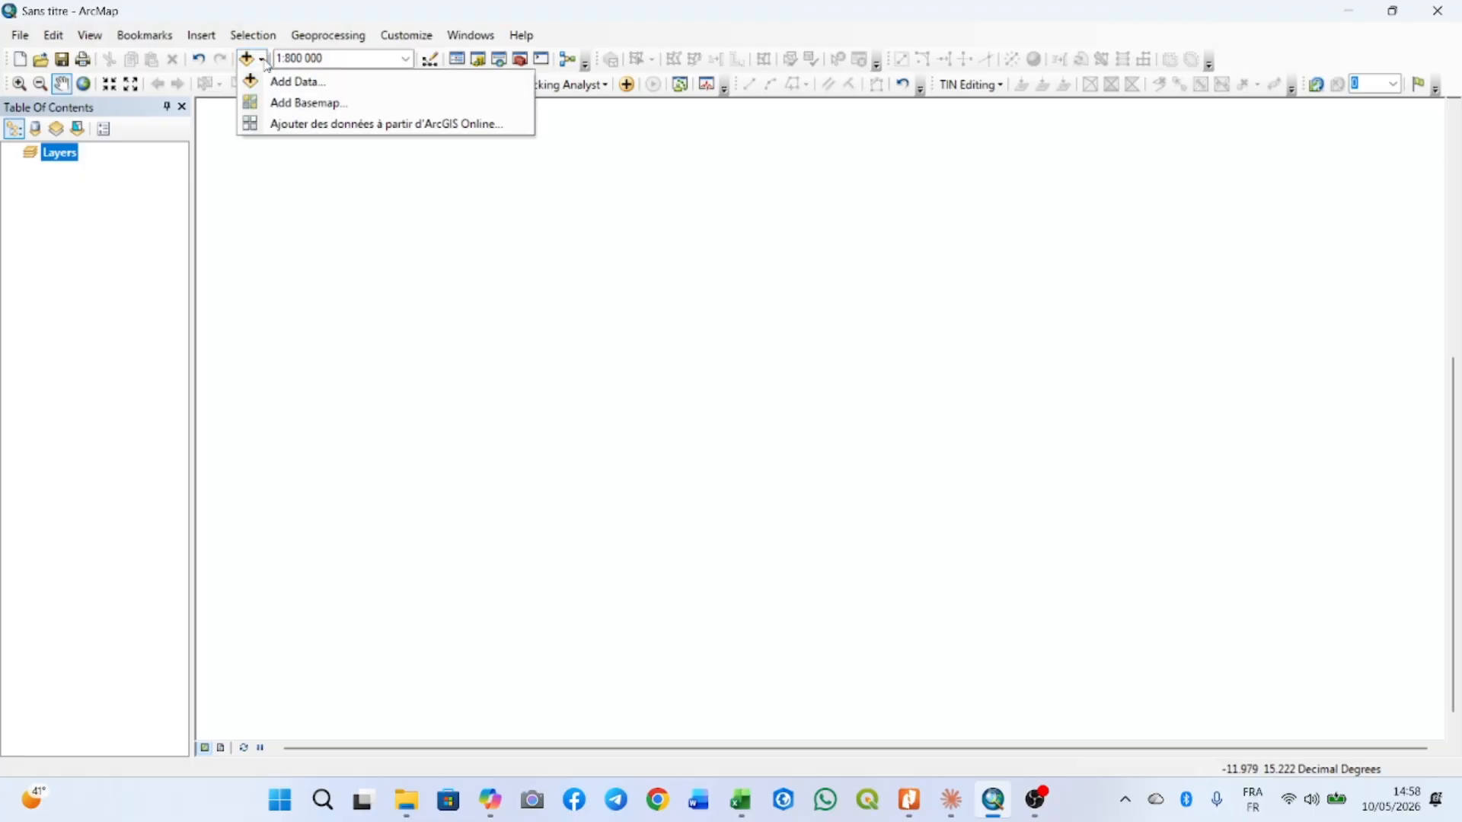
click(318, 85)
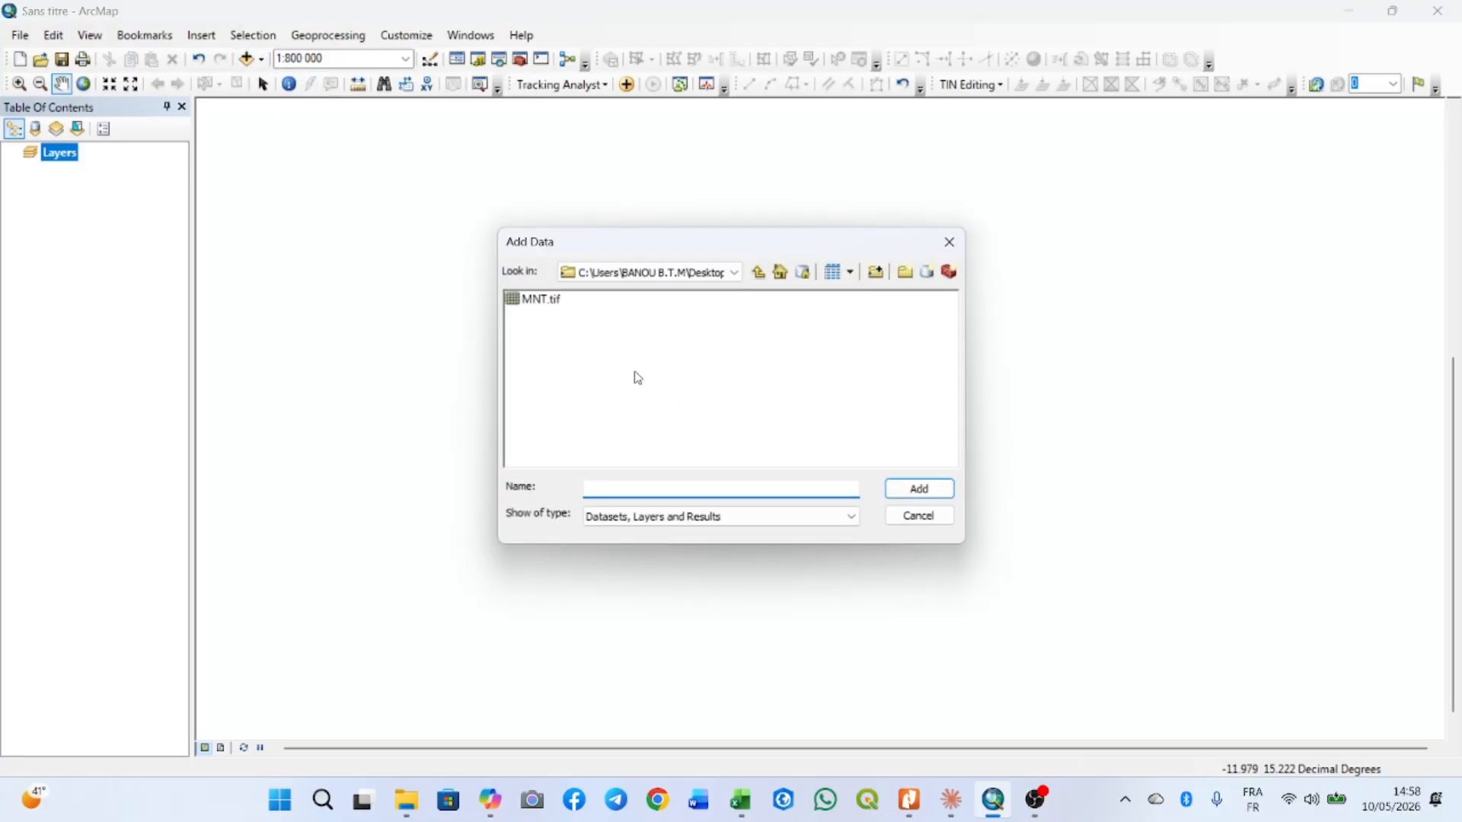
click(547, 301)
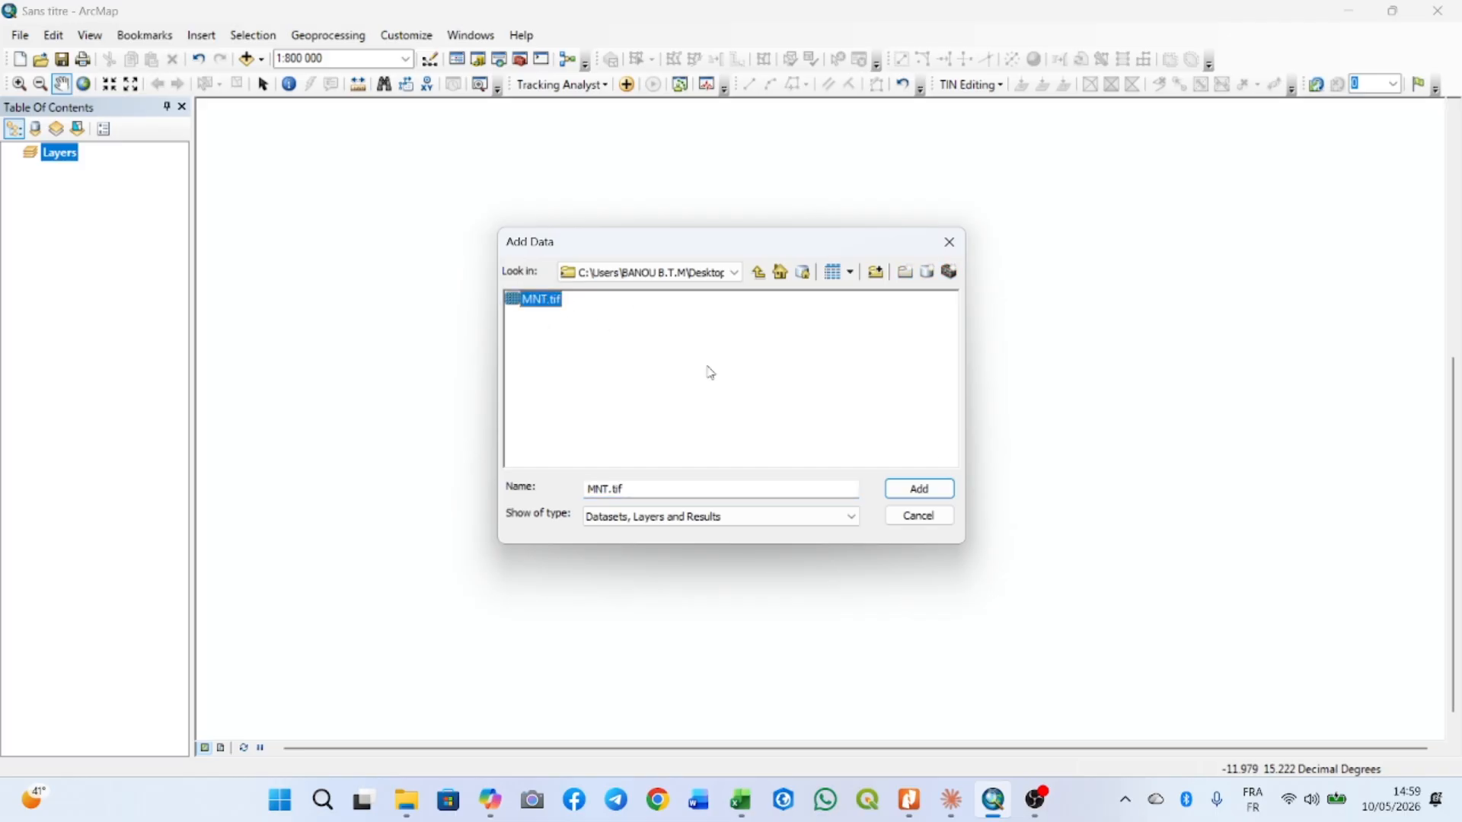
click(920, 489)
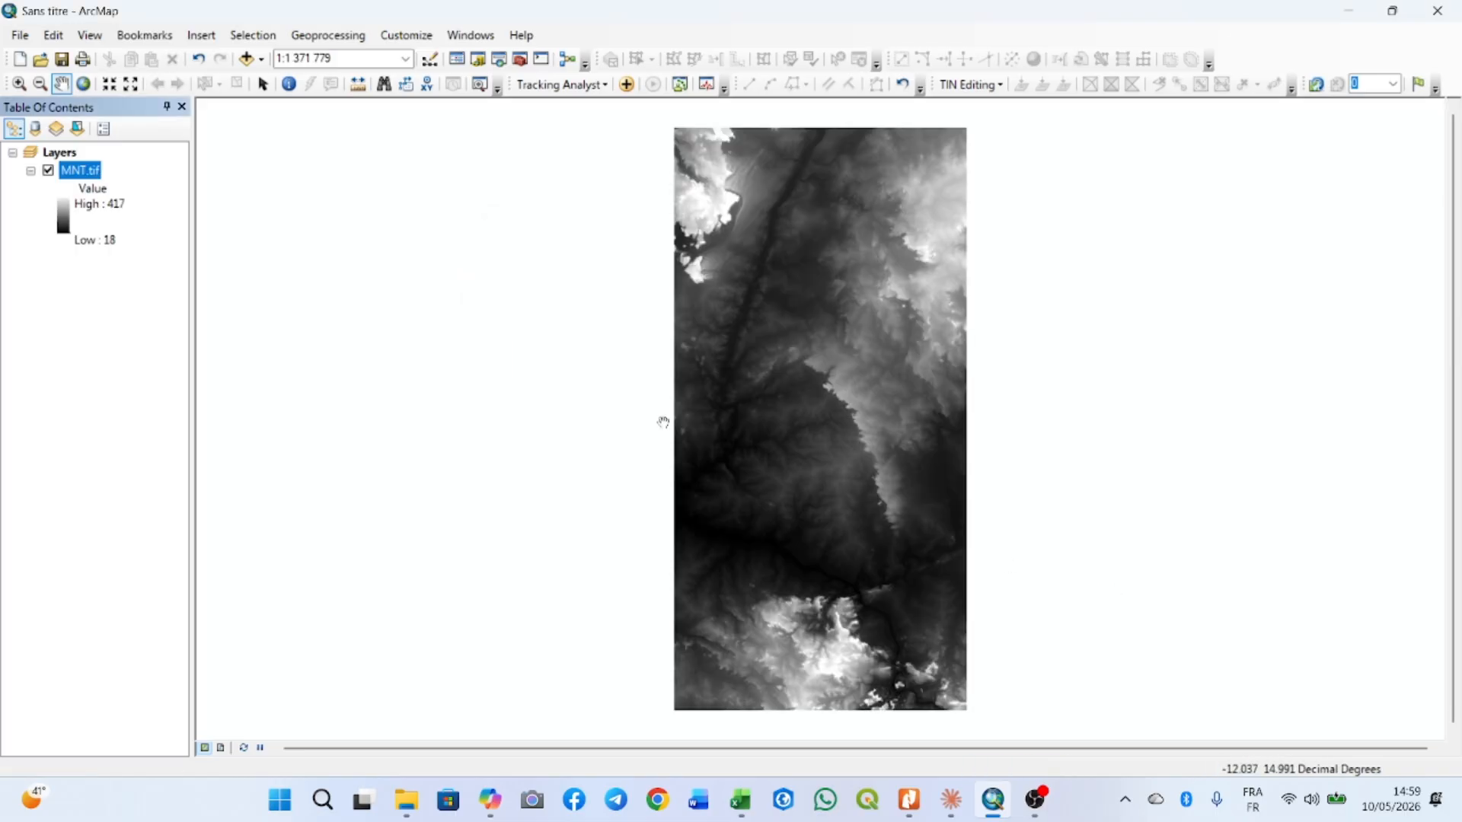
scroll(541, 338, up, 1)
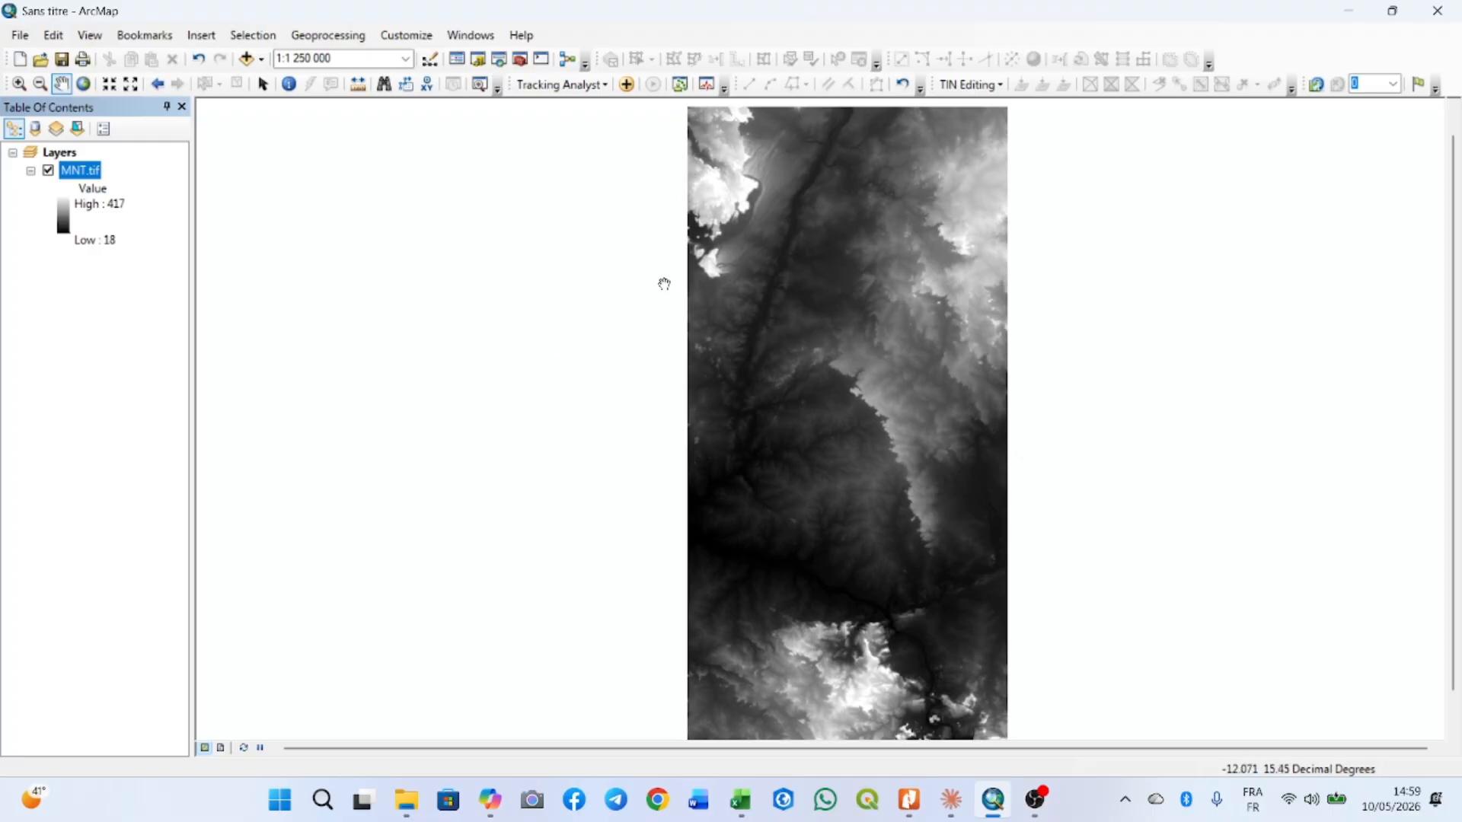
scroll(537, 411, down, 2)
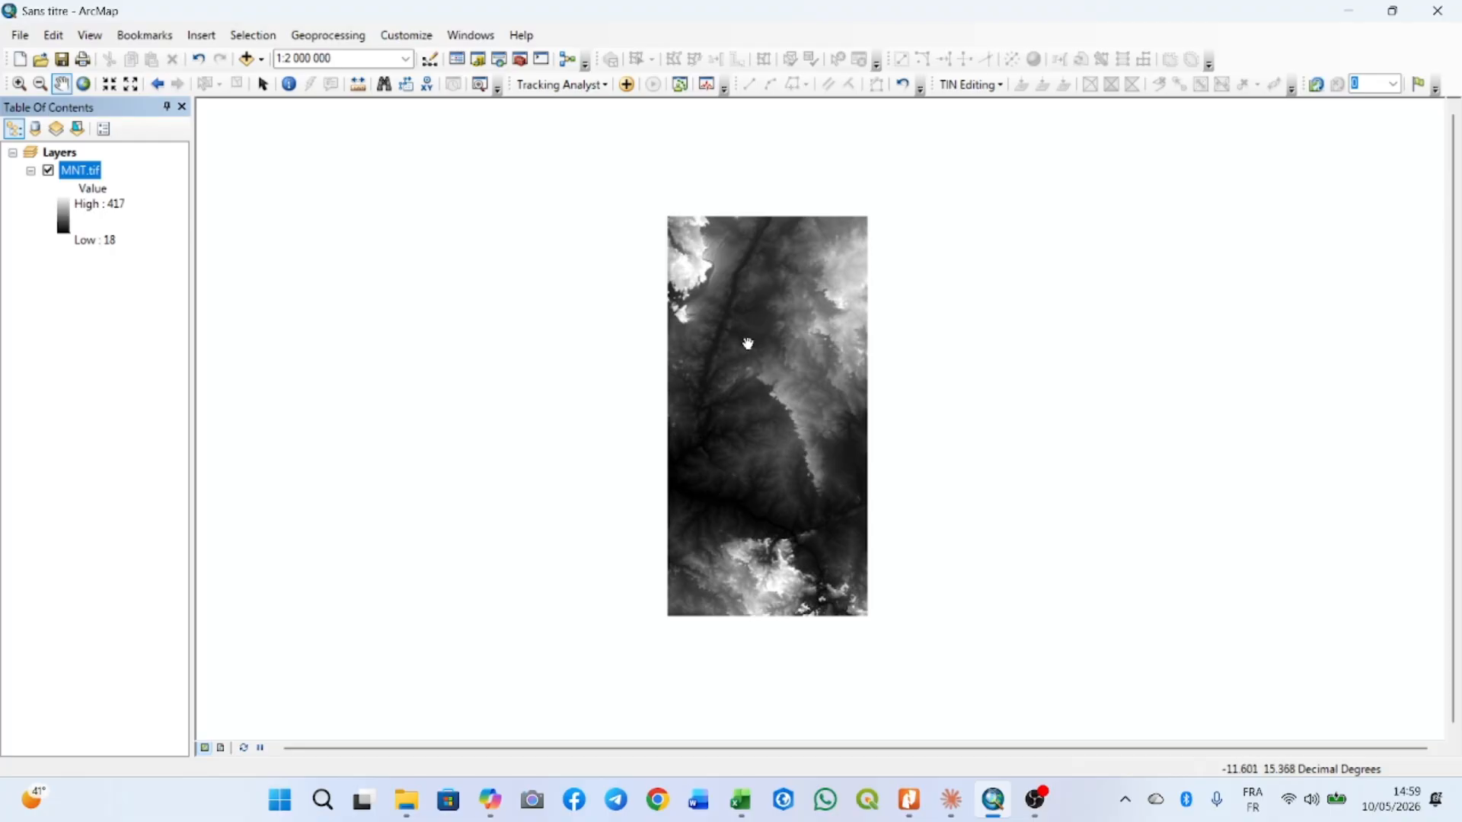
- Open ArcToolbox and expand the Hydrology toolset within Spatial Analyst Tools
click(520, 59)
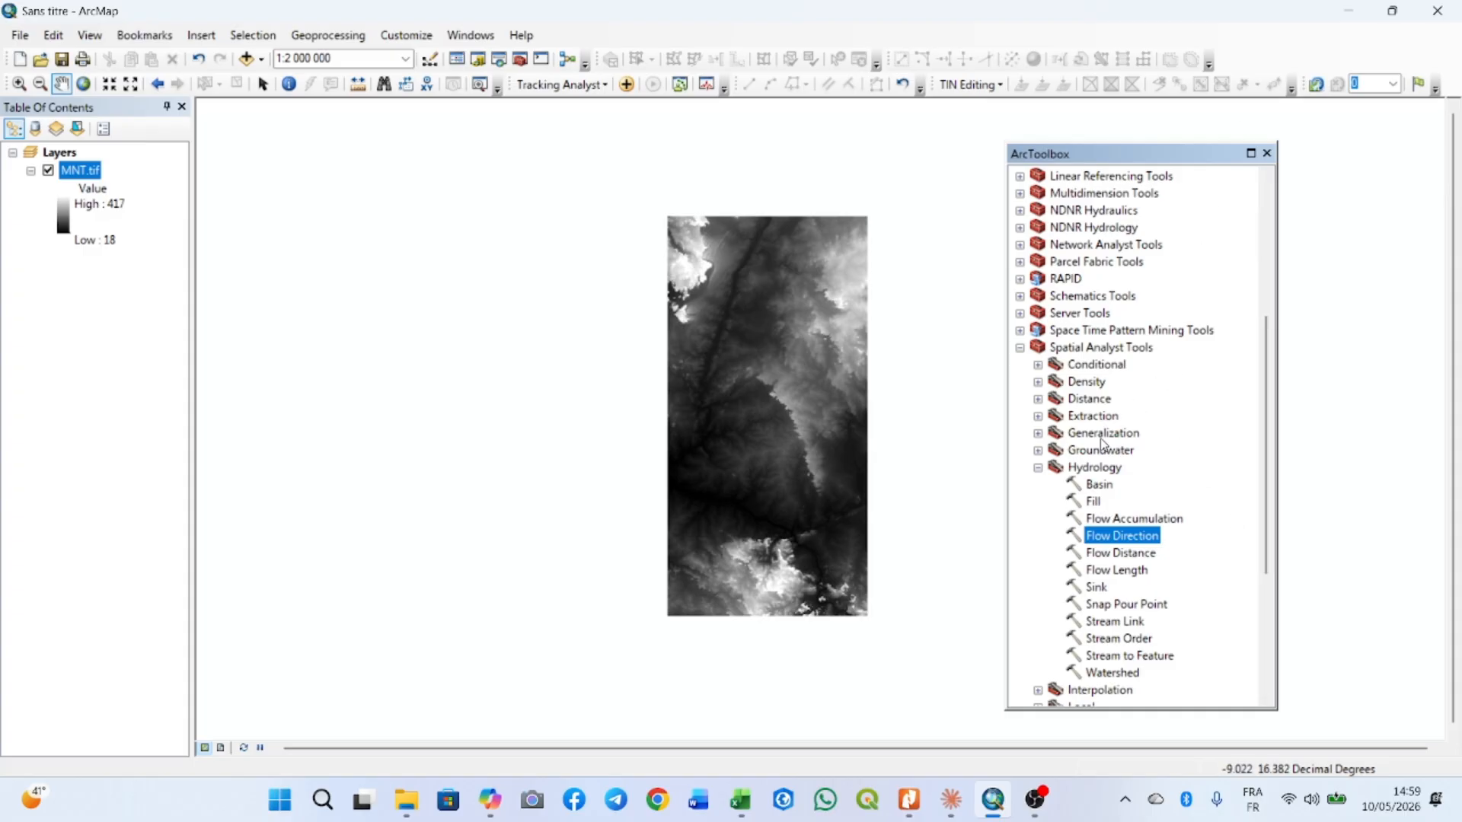
click(1038, 468)
click(1020, 348)
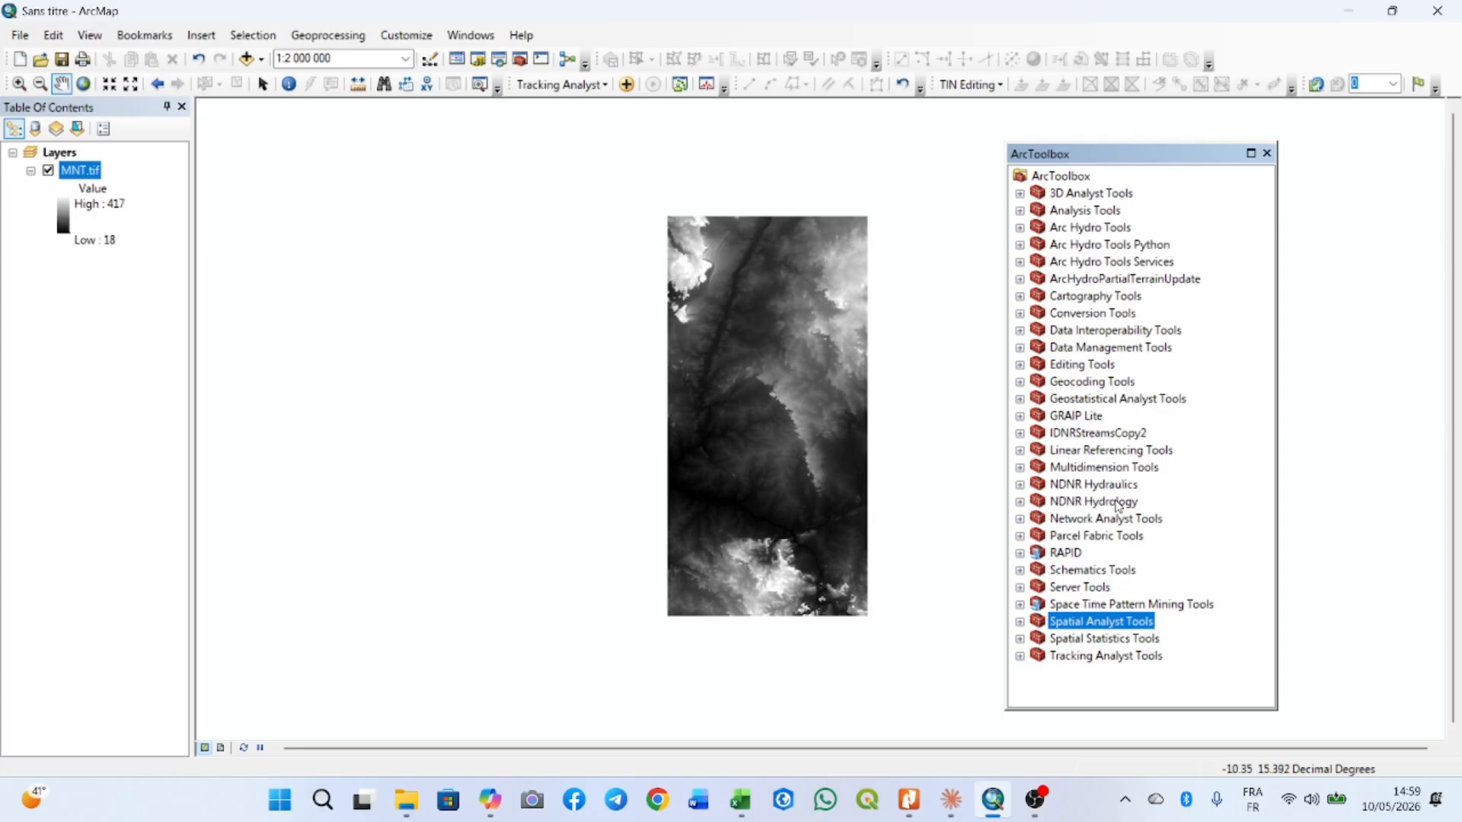
click(1021, 622)
scroll(1074, 517, down, 1)
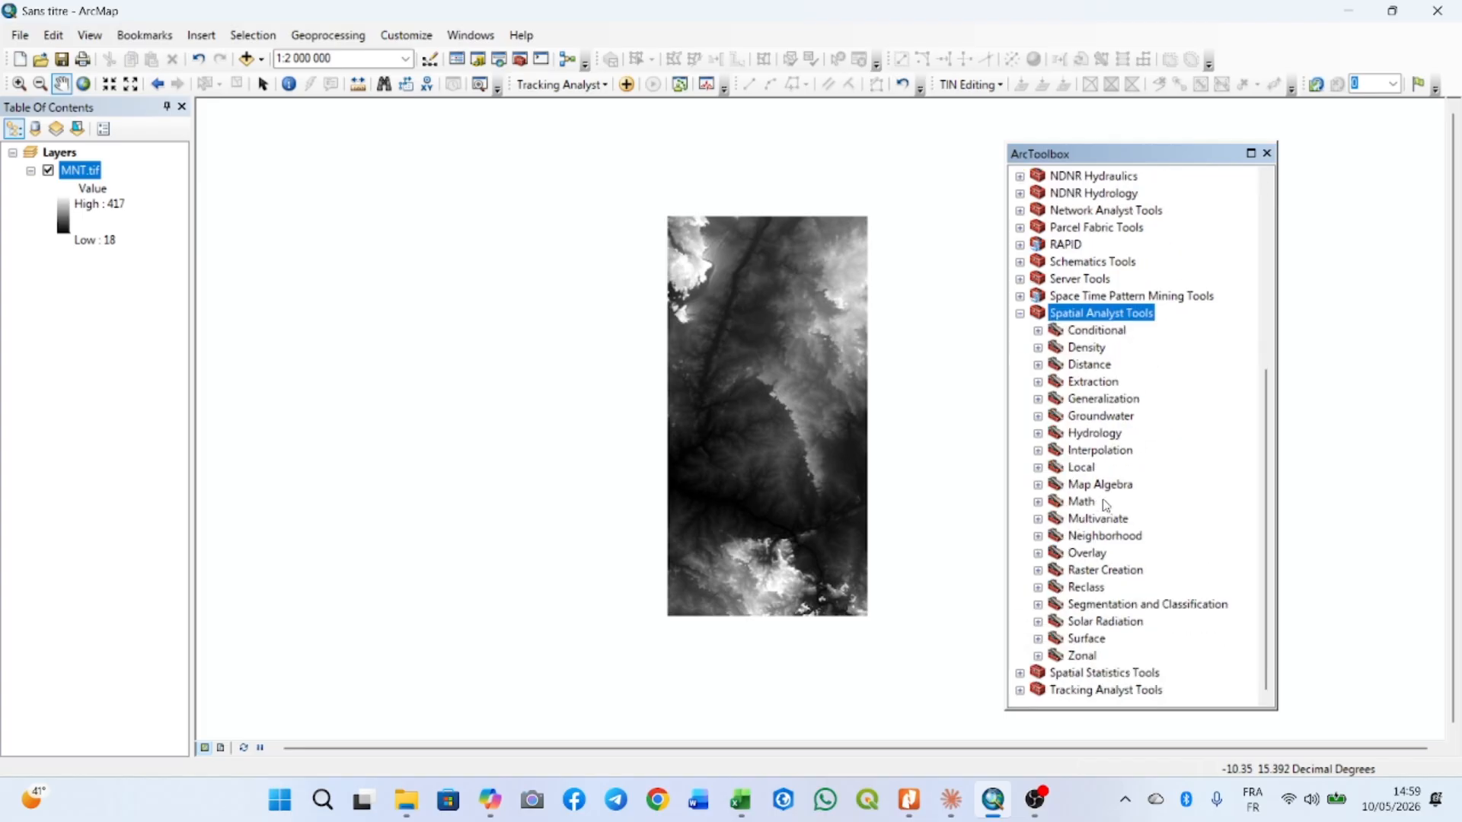
click(1038, 433)
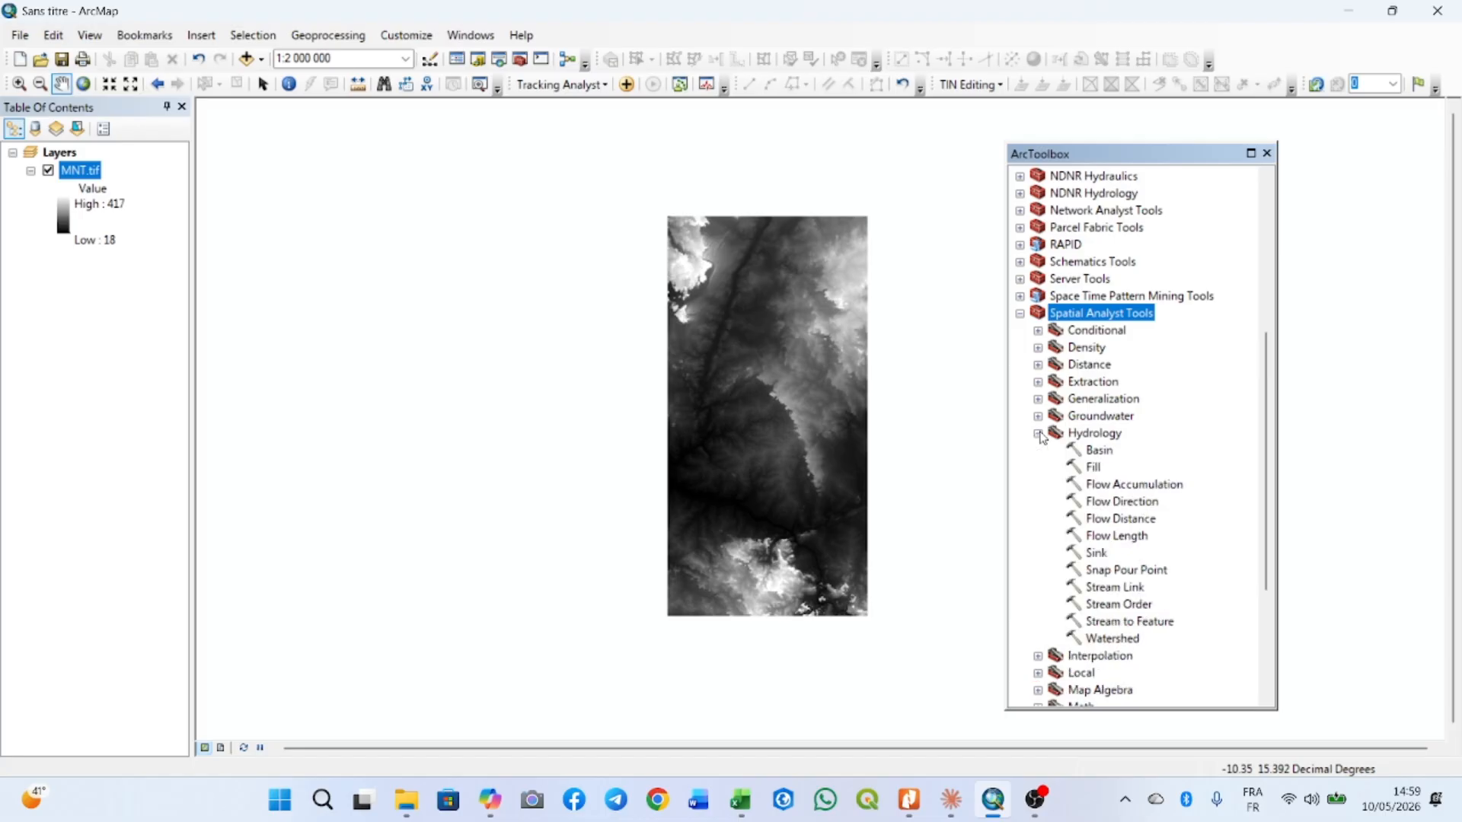
- Run the Fill tool on MNT.tif, saving the output raster as Fiil.tif in the Delimitation BV folder
double_click(1094, 468)
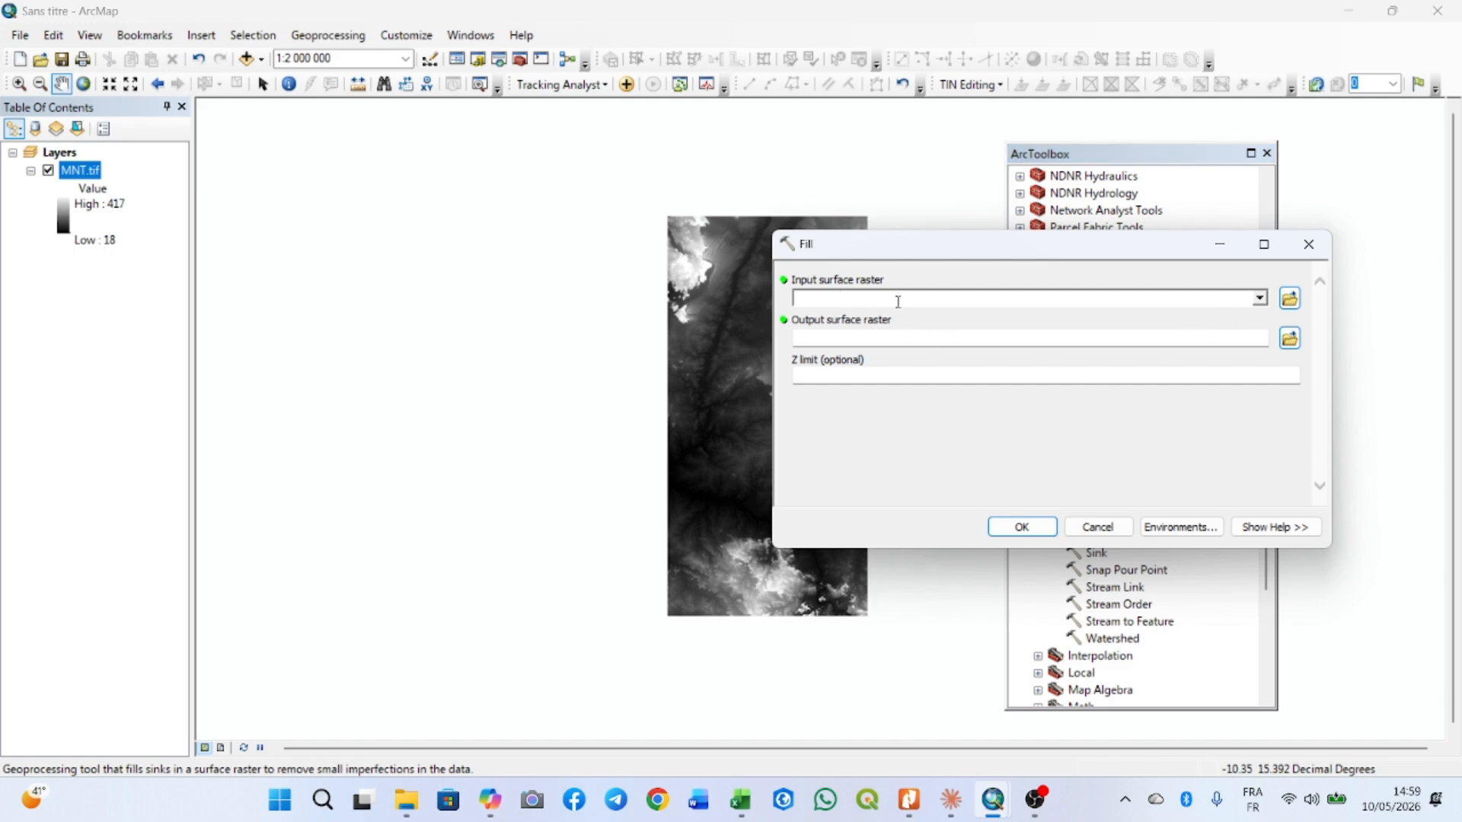
click(1260, 298)
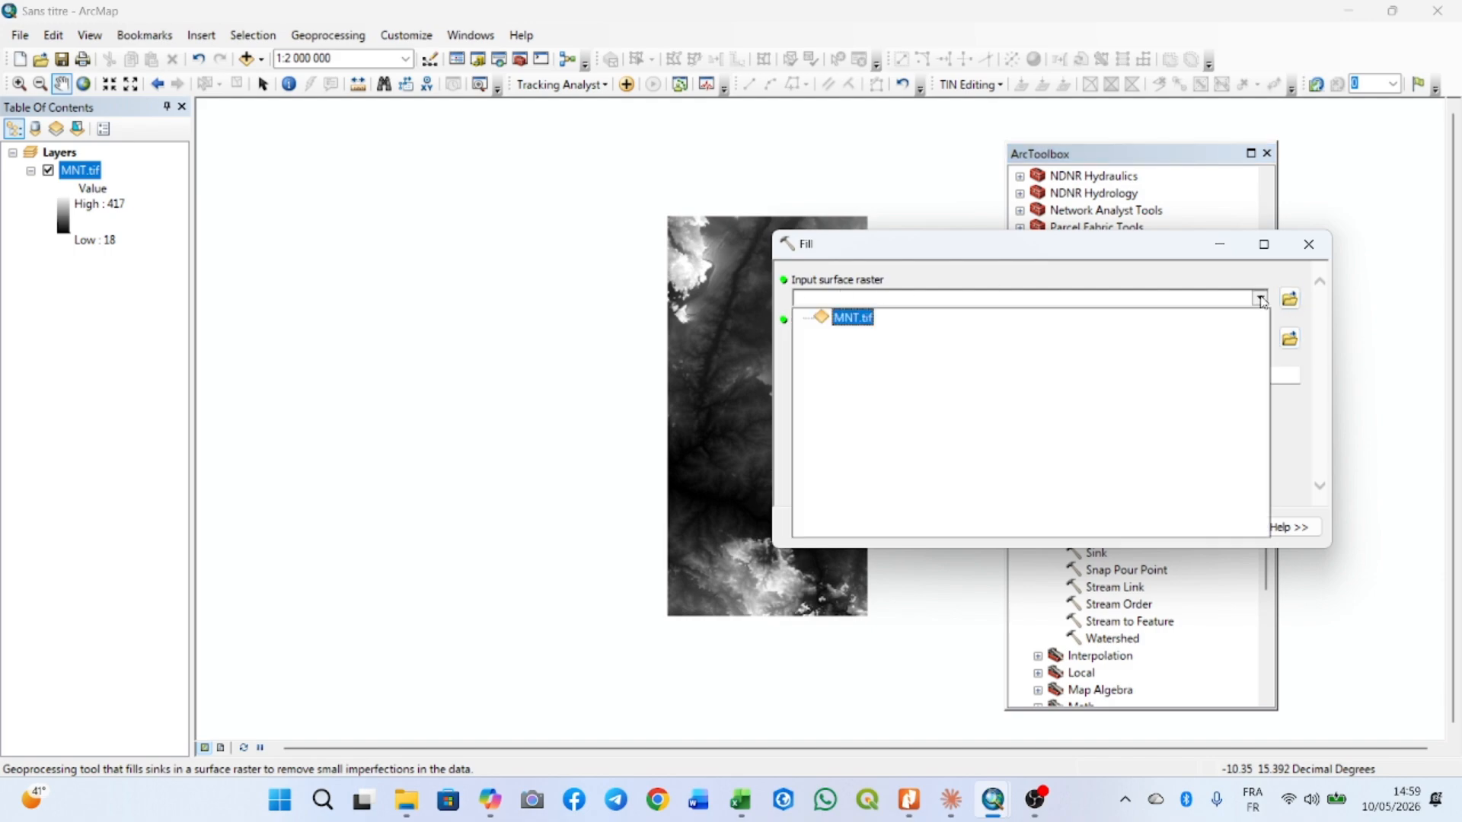
click(850, 324)
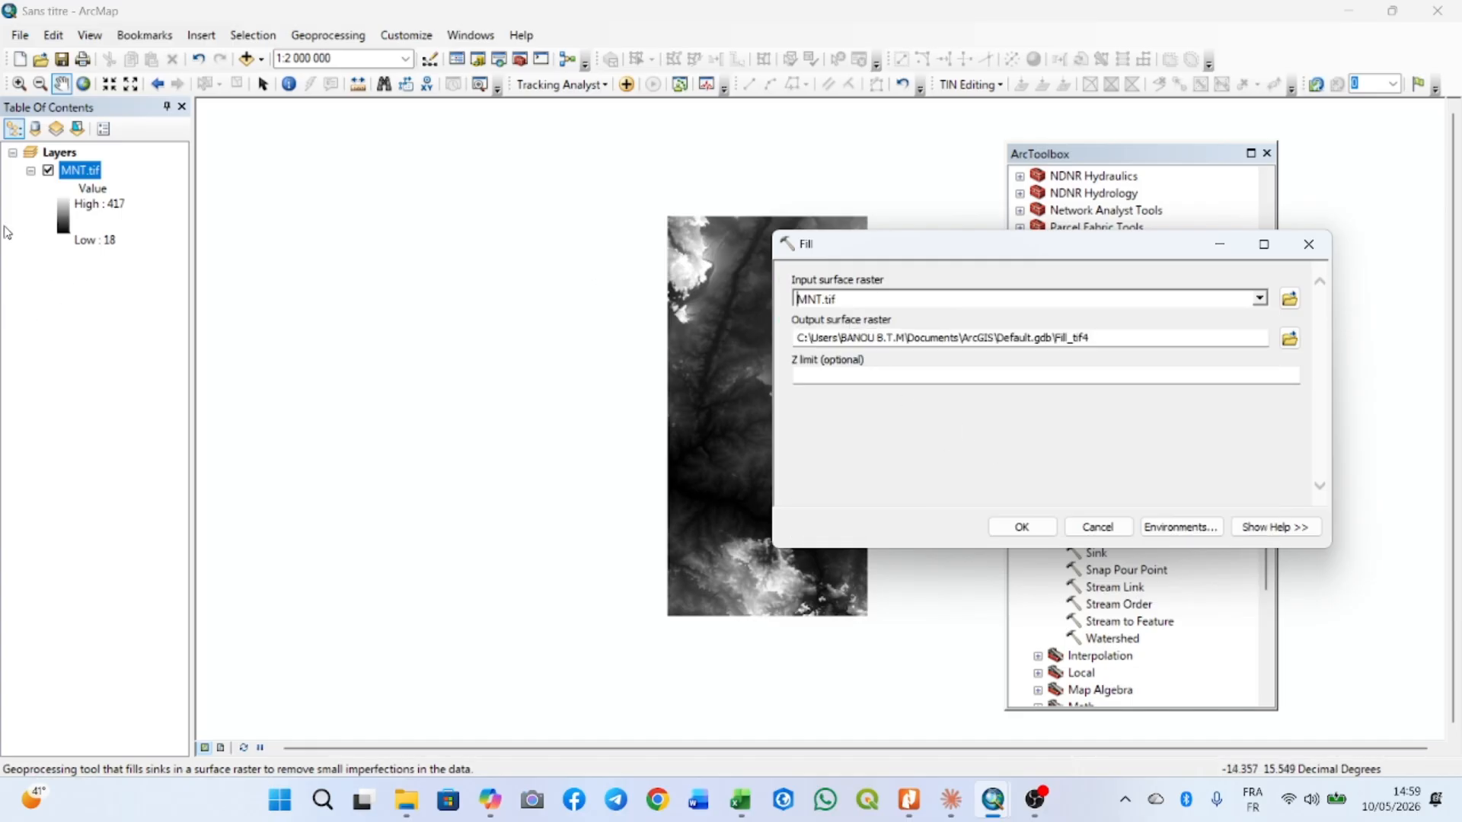
click(1295, 344)
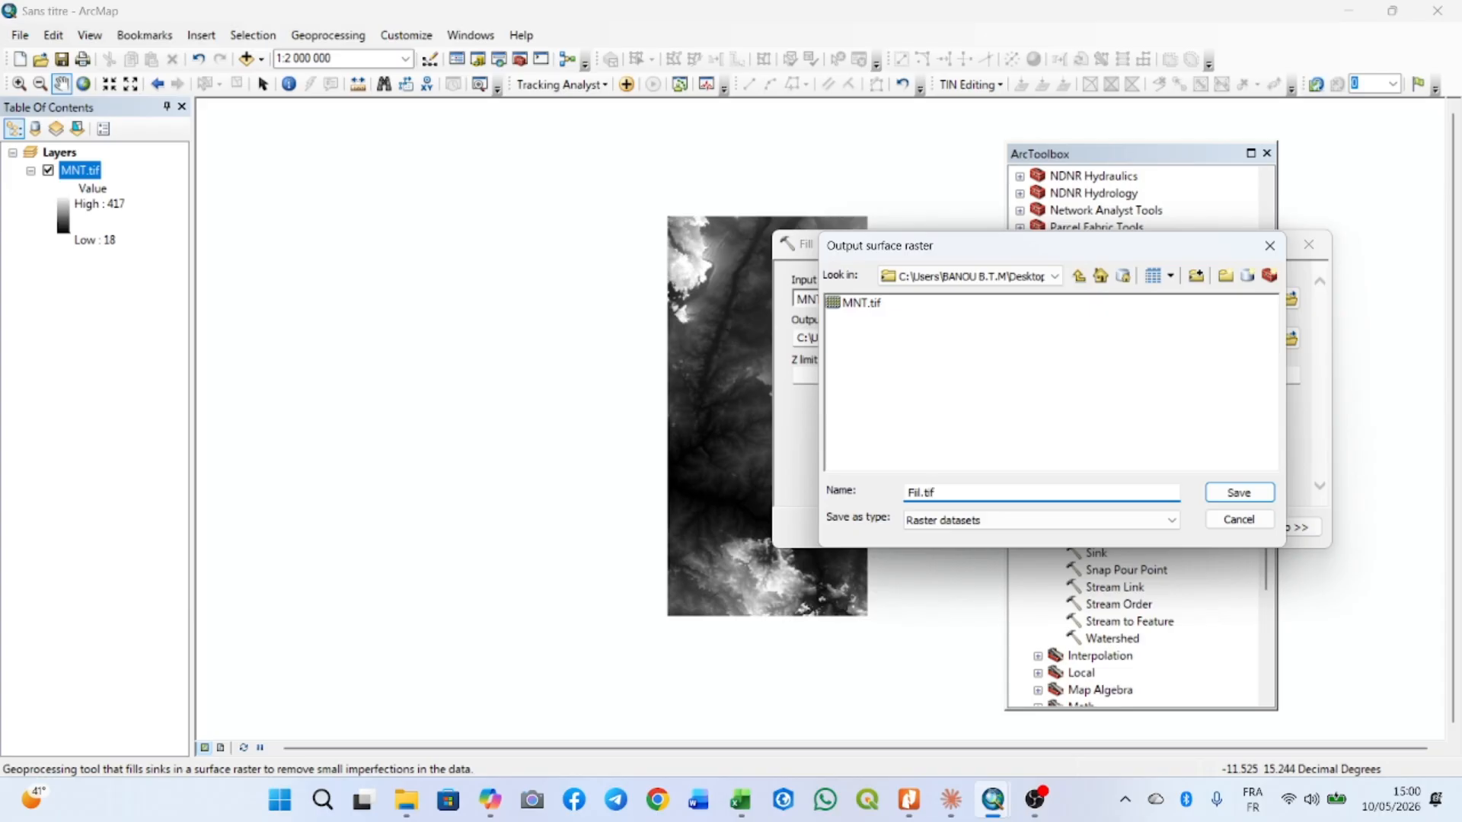
click(1239, 493)
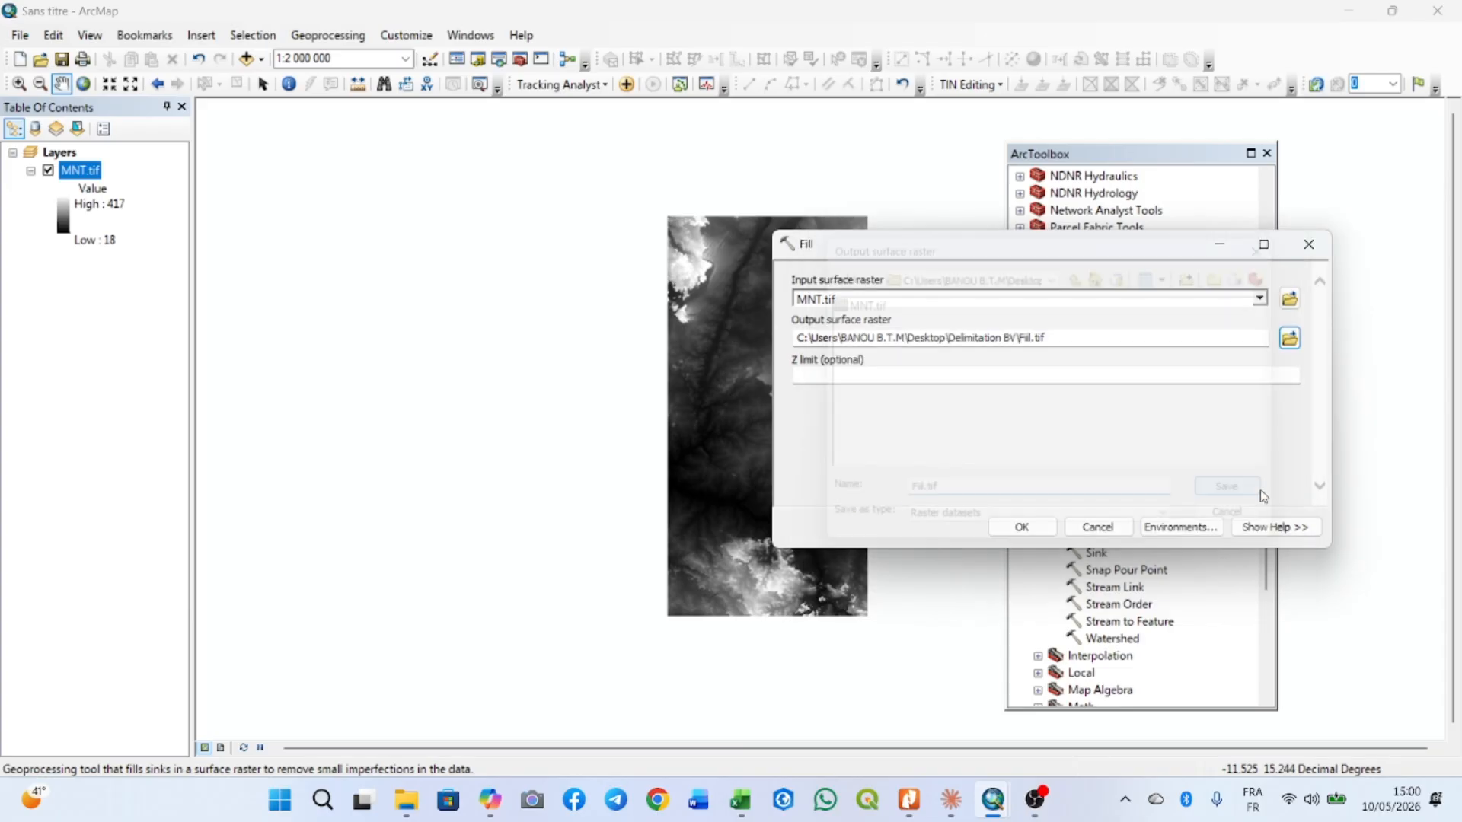
click(1050, 525)
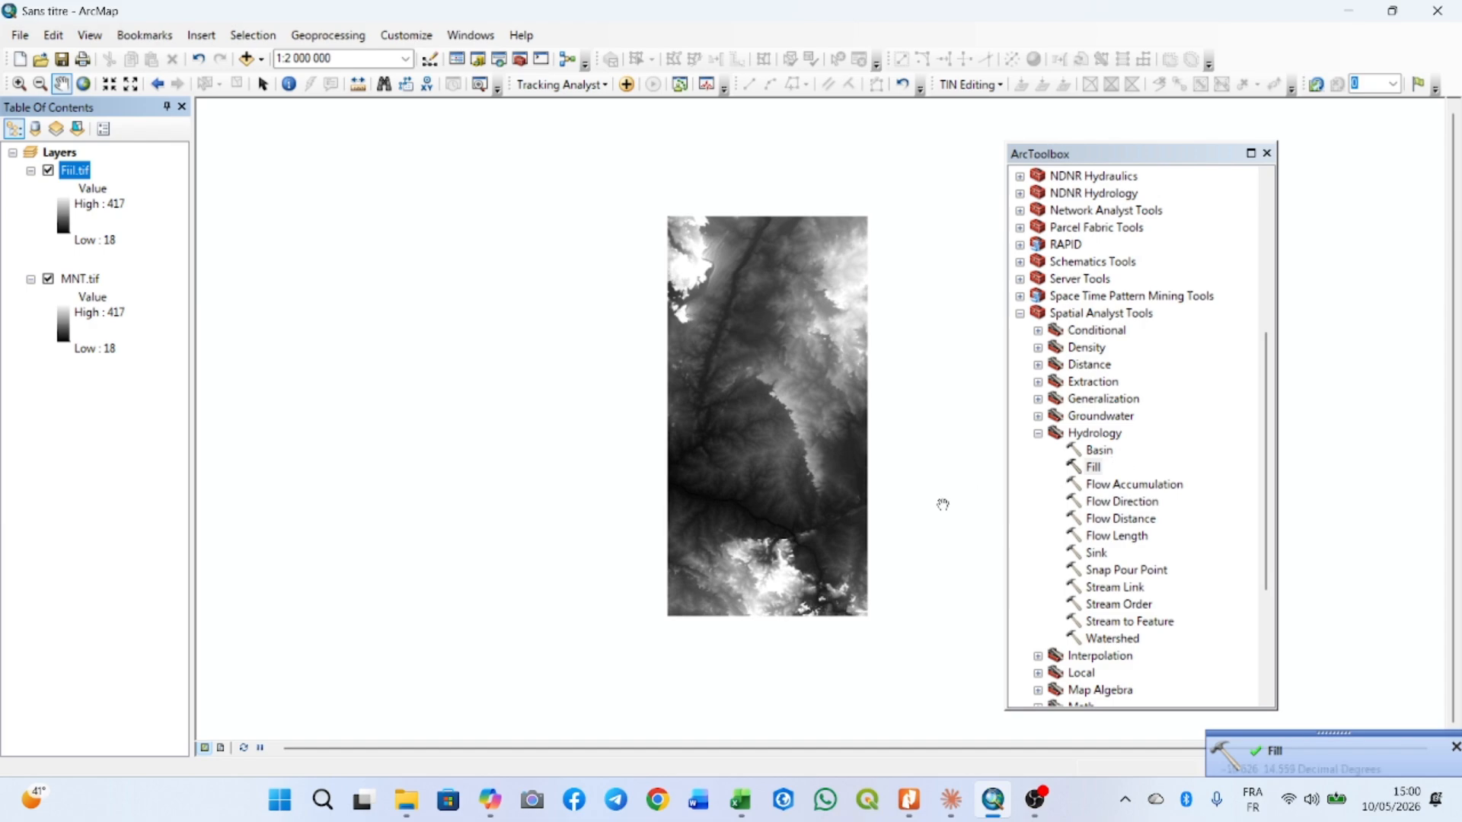
- Hide the MNT.tif layer and apply the red-yellow-green-blue-magenta-red rainbow color ramp to Fiil.tif
scroll(799, 396, up, 1)
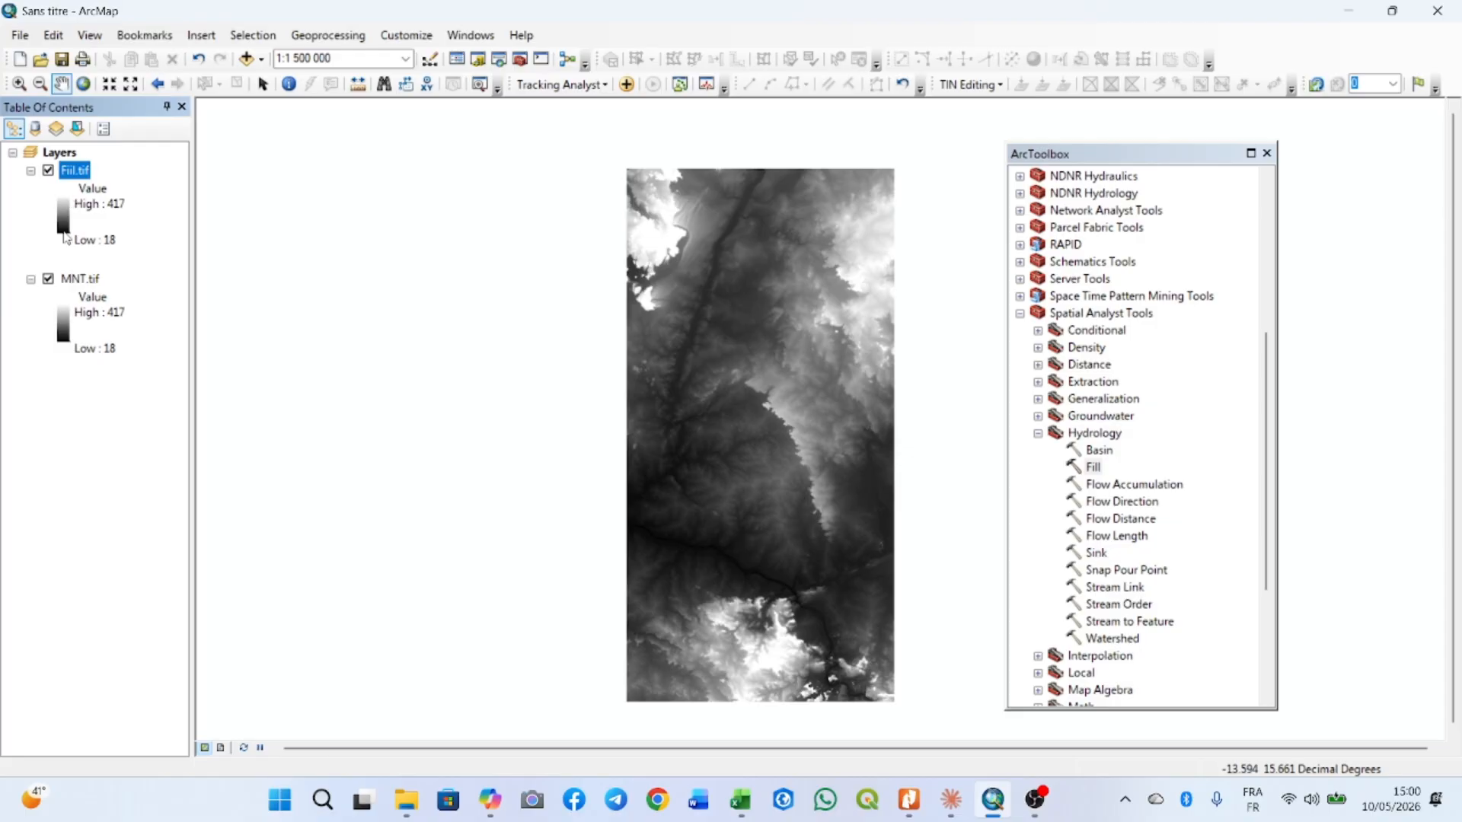
click(48, 279)
click(63, 211)
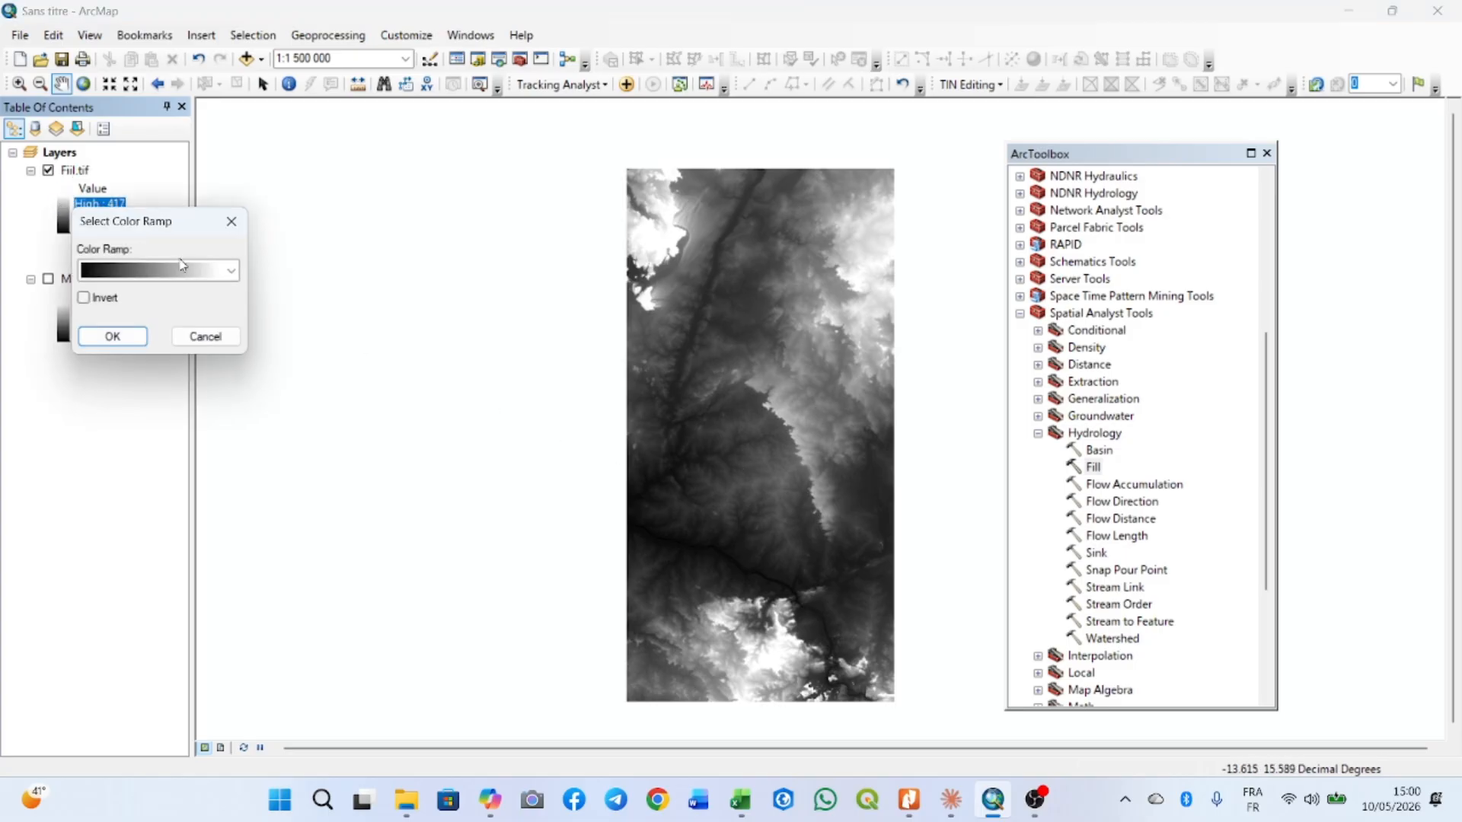
click(190, 268)
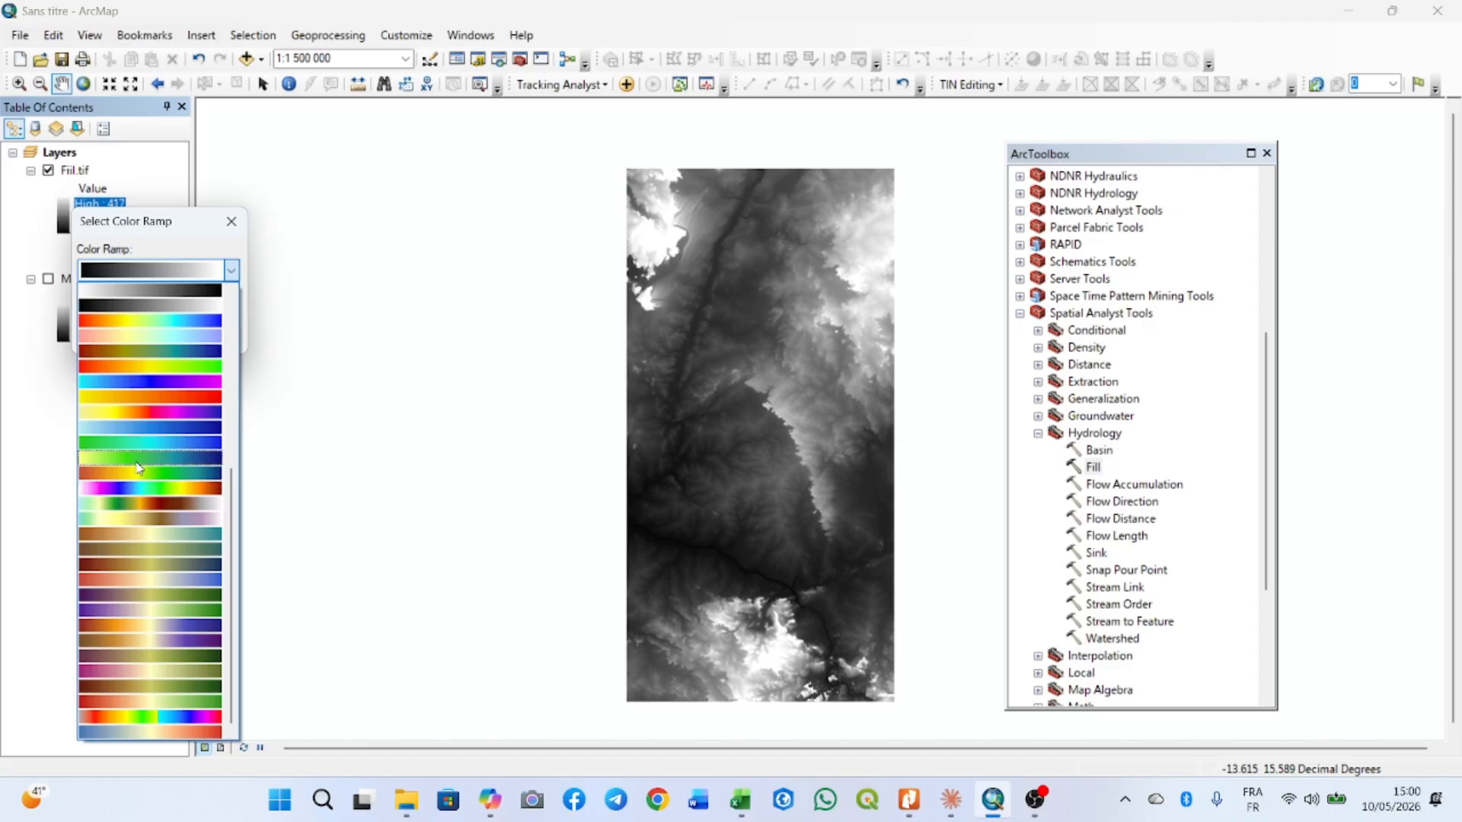
click(145, 717)
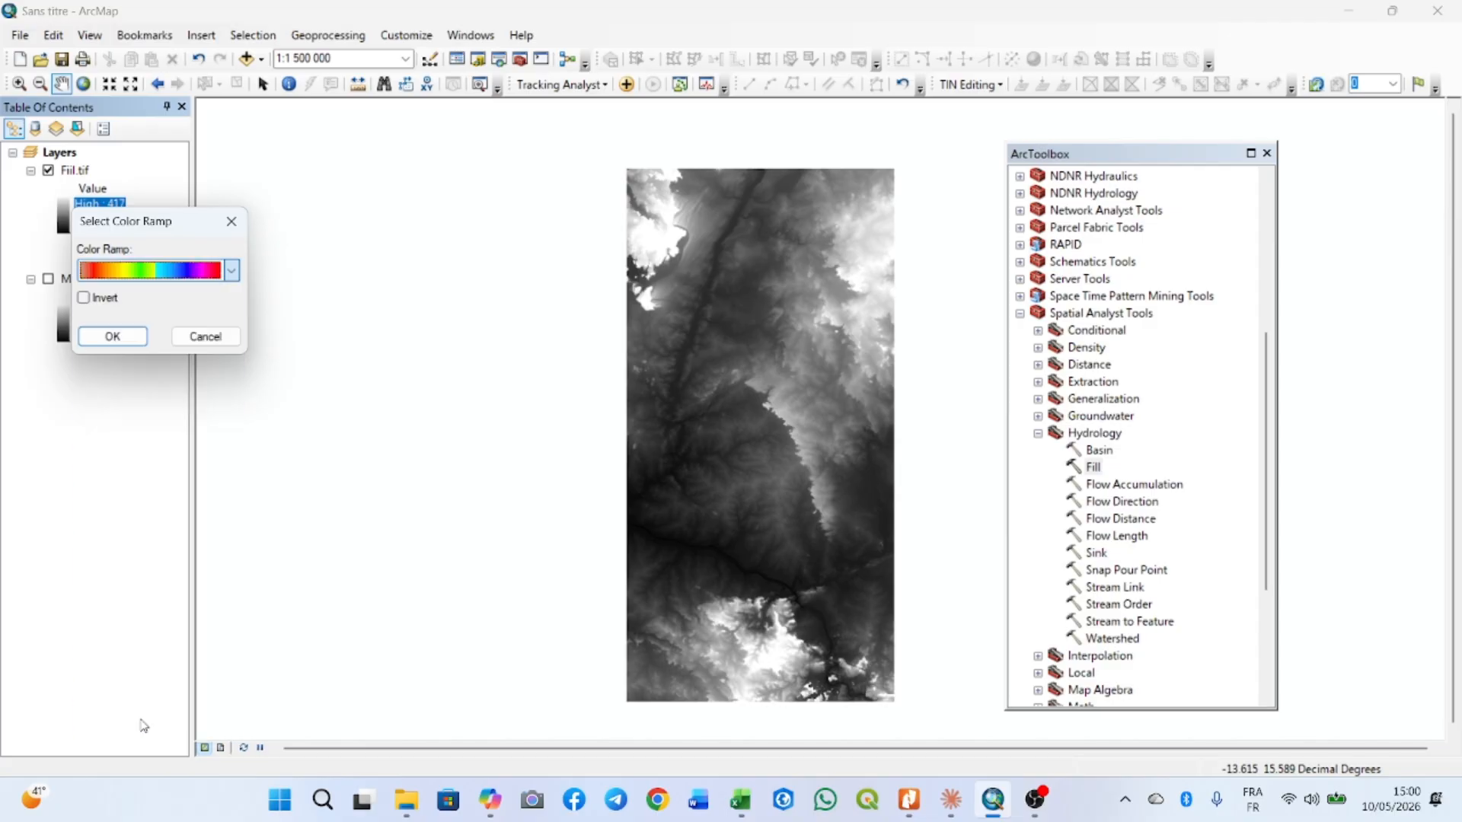
click(111, 335)
scroll(830, 472, up, 1)
scroll(743, 417, down, 2)
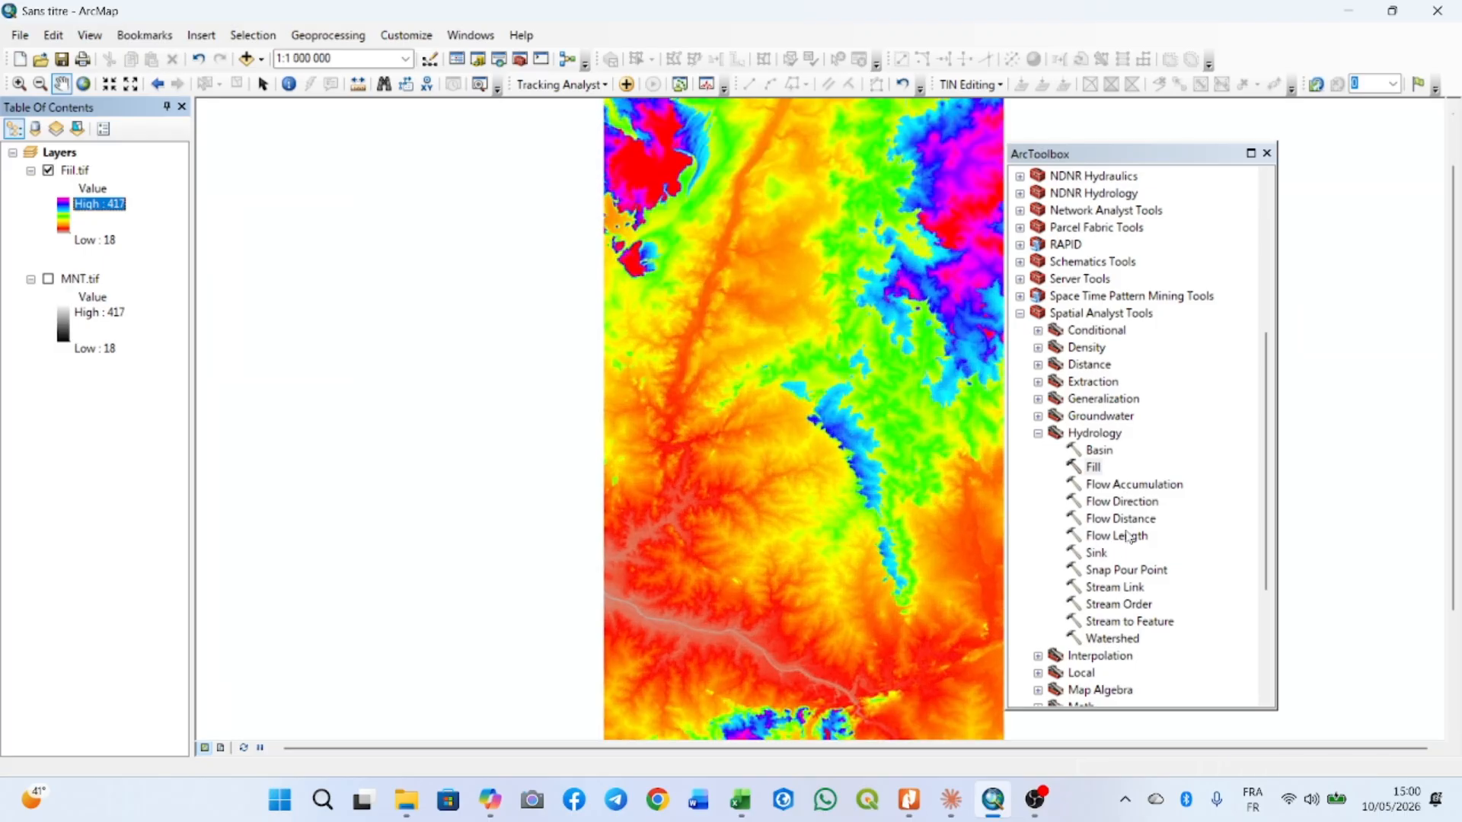
- Run the Flow Direction tool on Fiil.tif with type D8, saving the output raster as Direction.tif in the Delimitation BV folder
double_click(1121, 502)
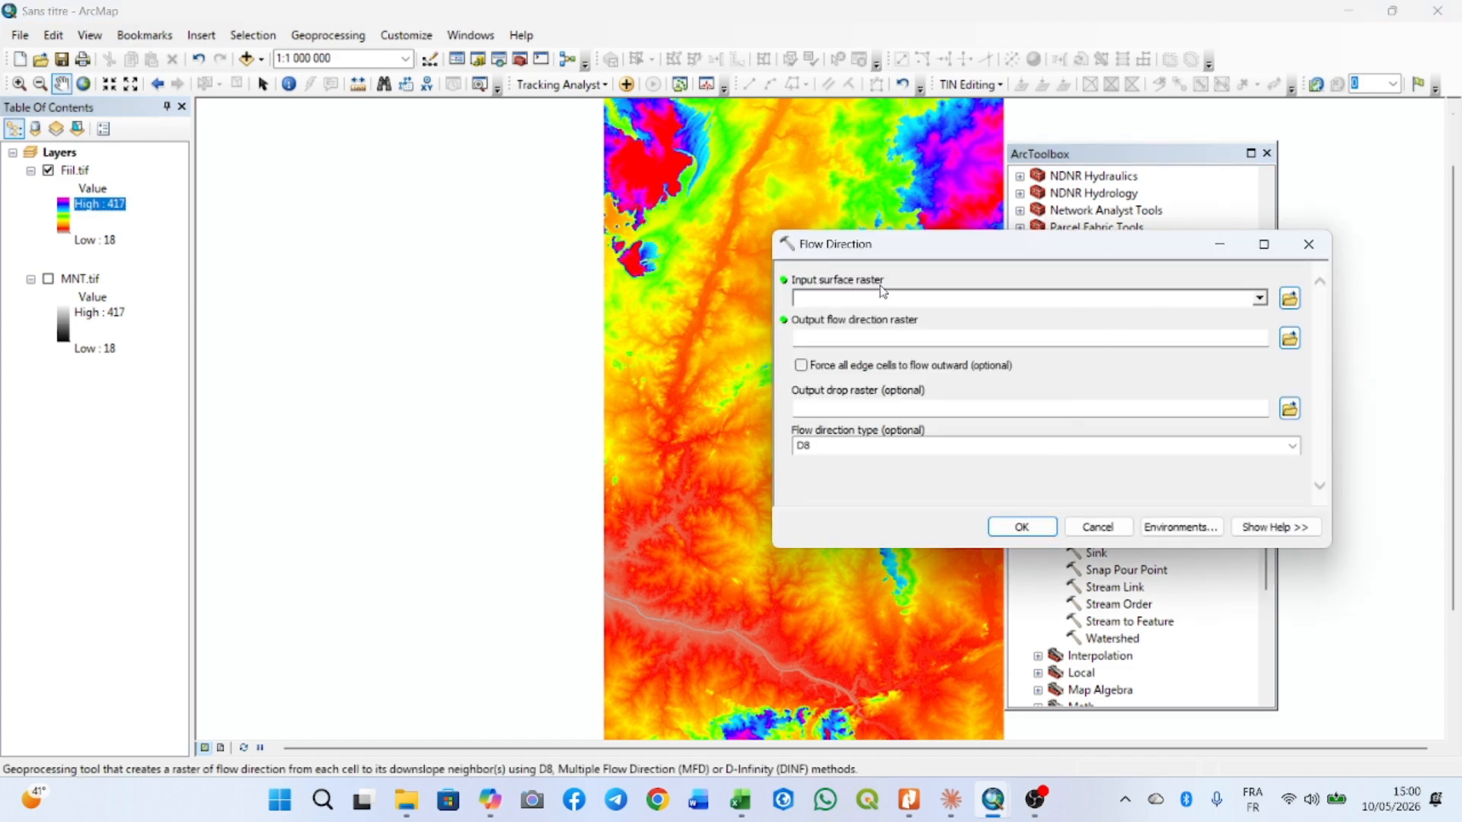
click(1261, 299)
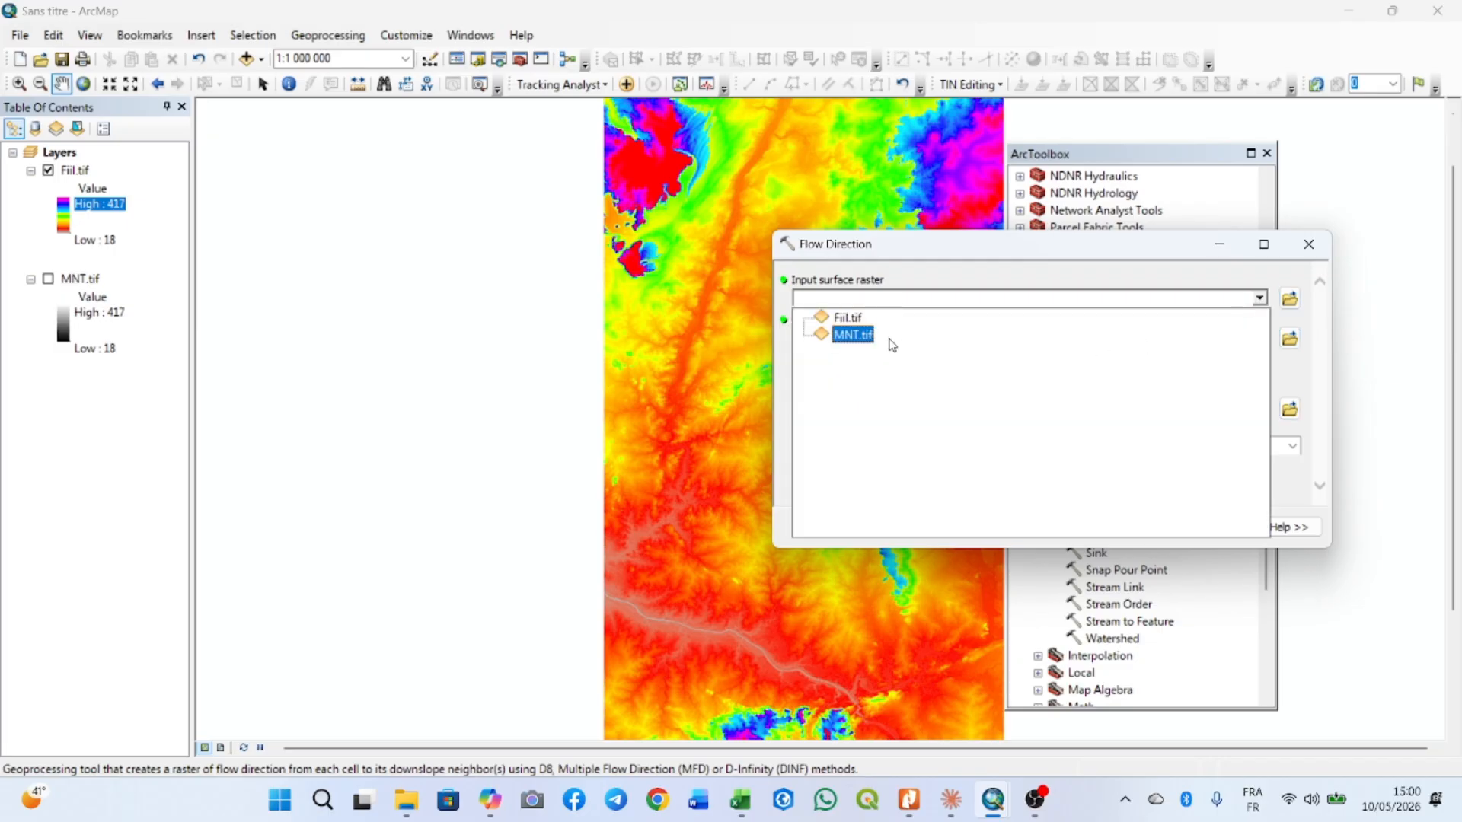
click(847, 316)
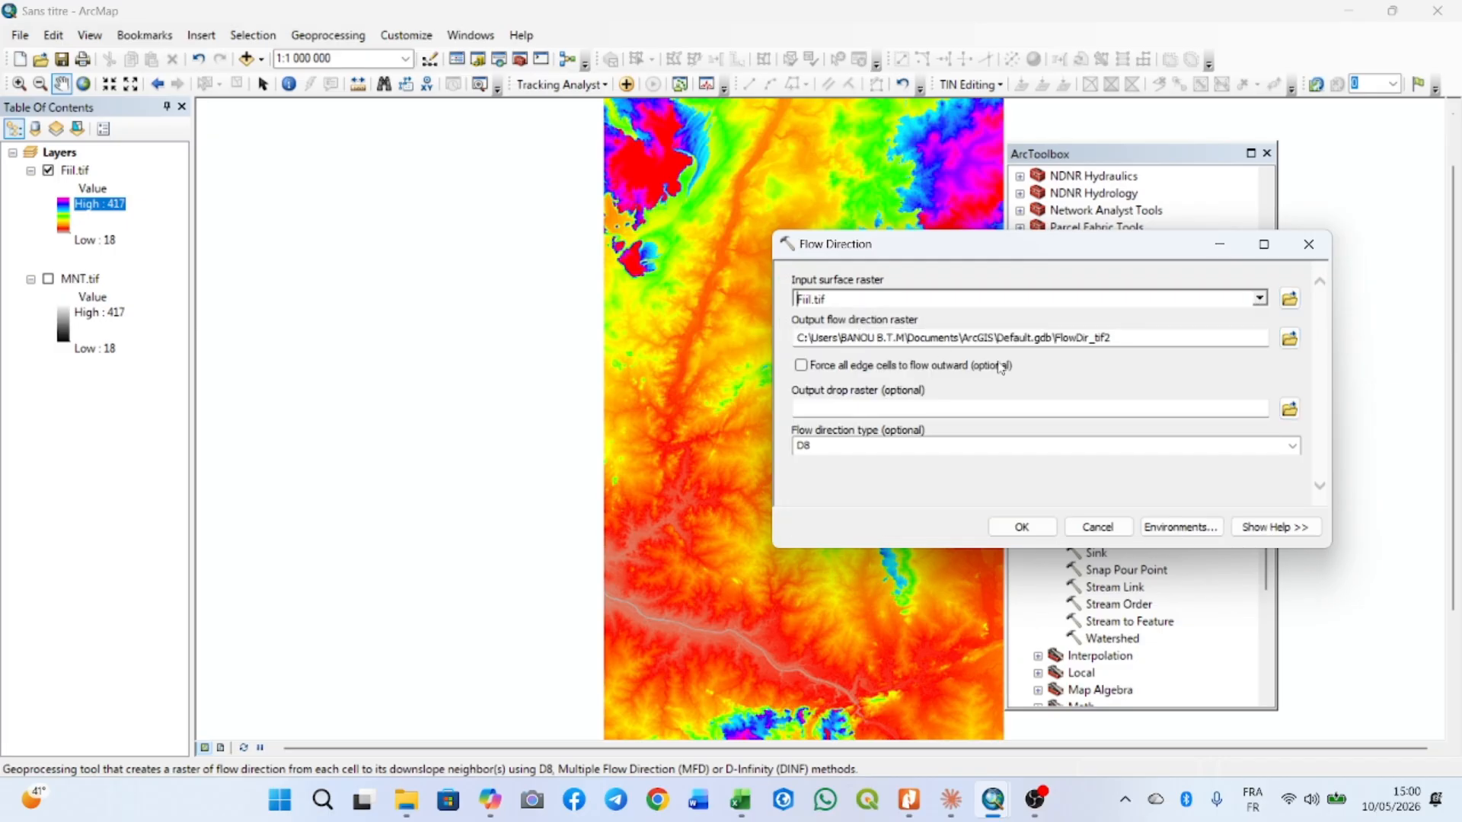
click(1289, 338)
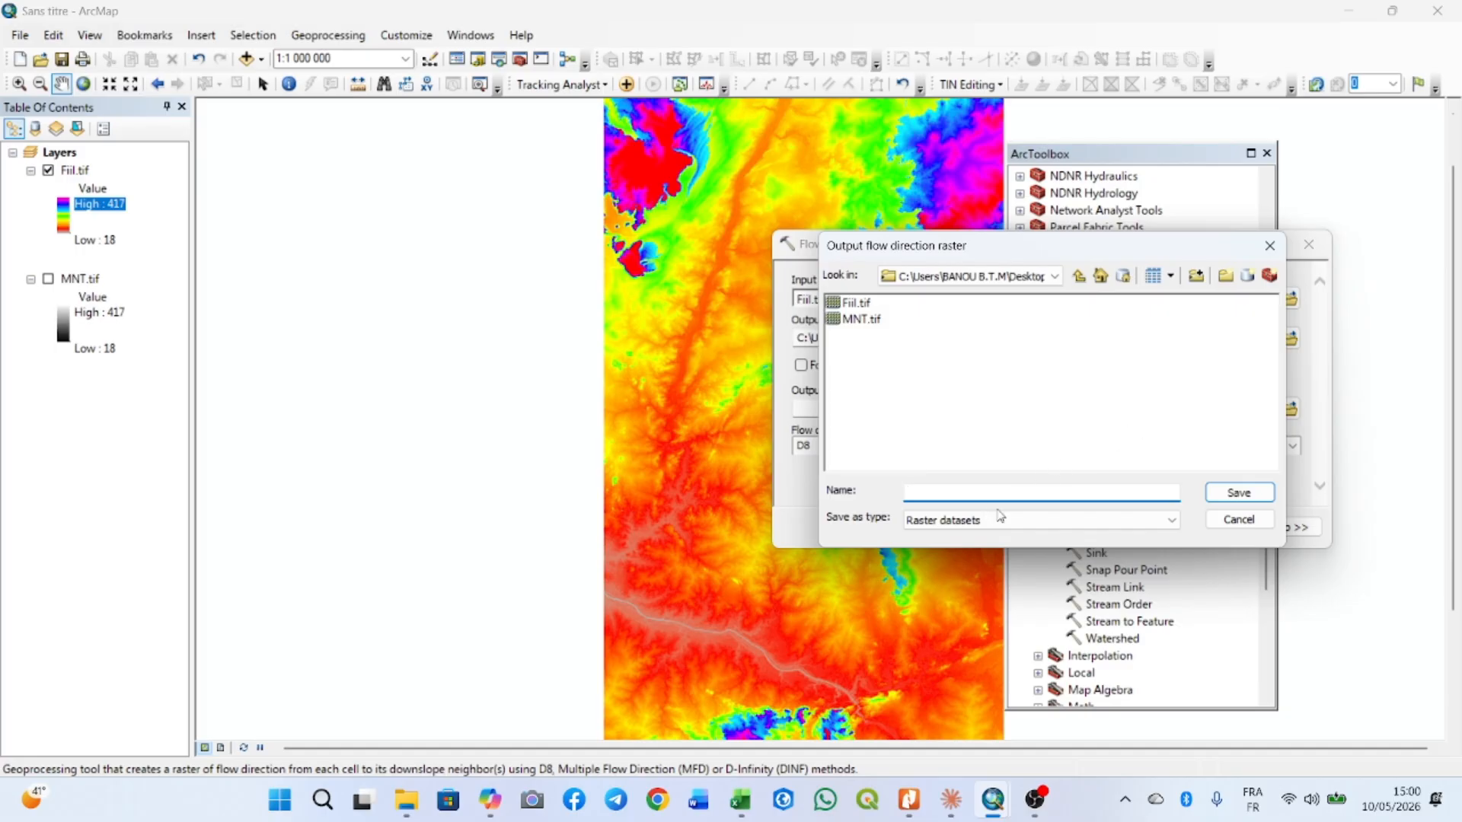
text(Direction.tif)
click(1252, 495)
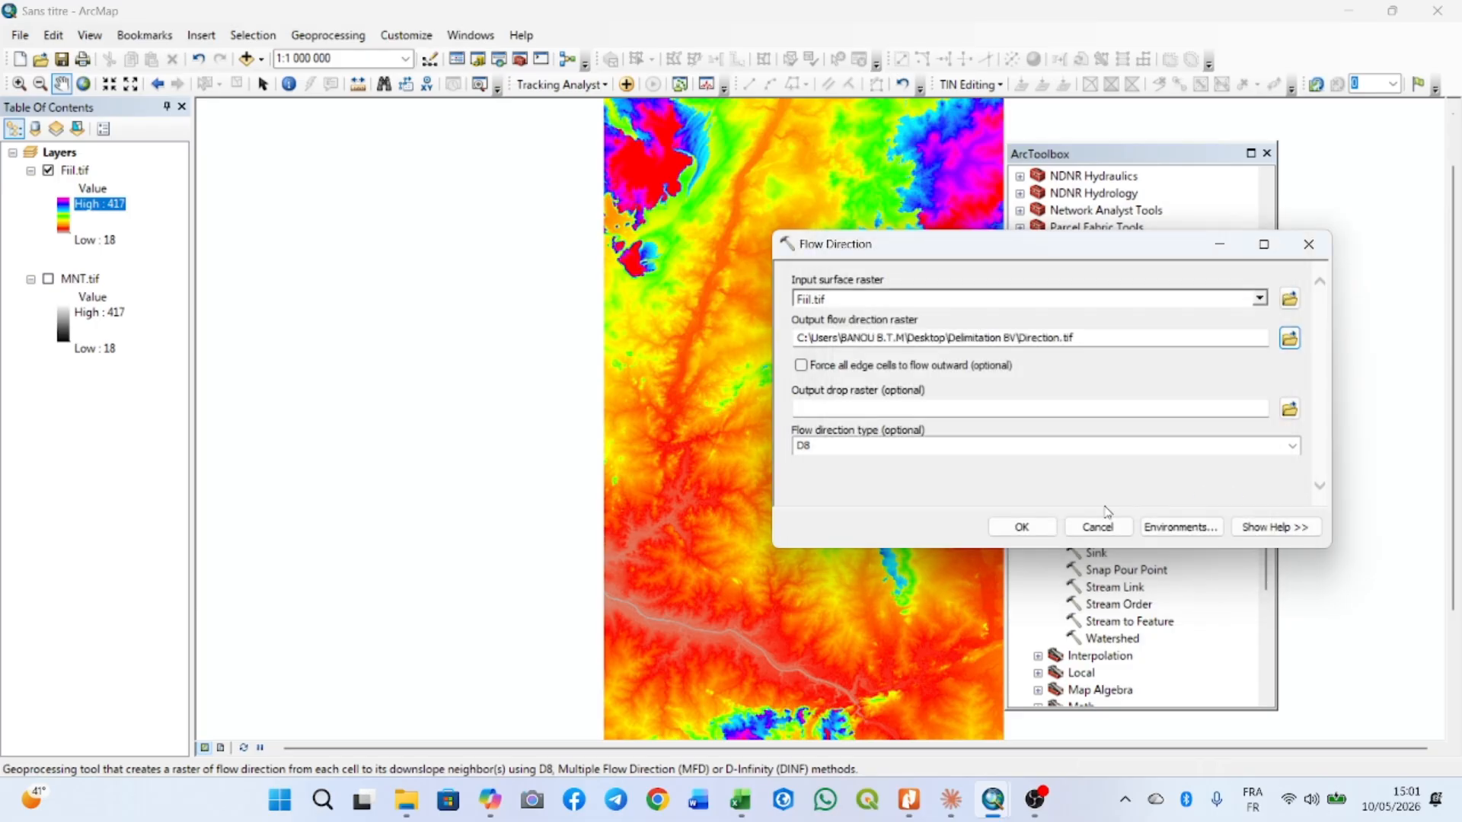
click(1022, 527)
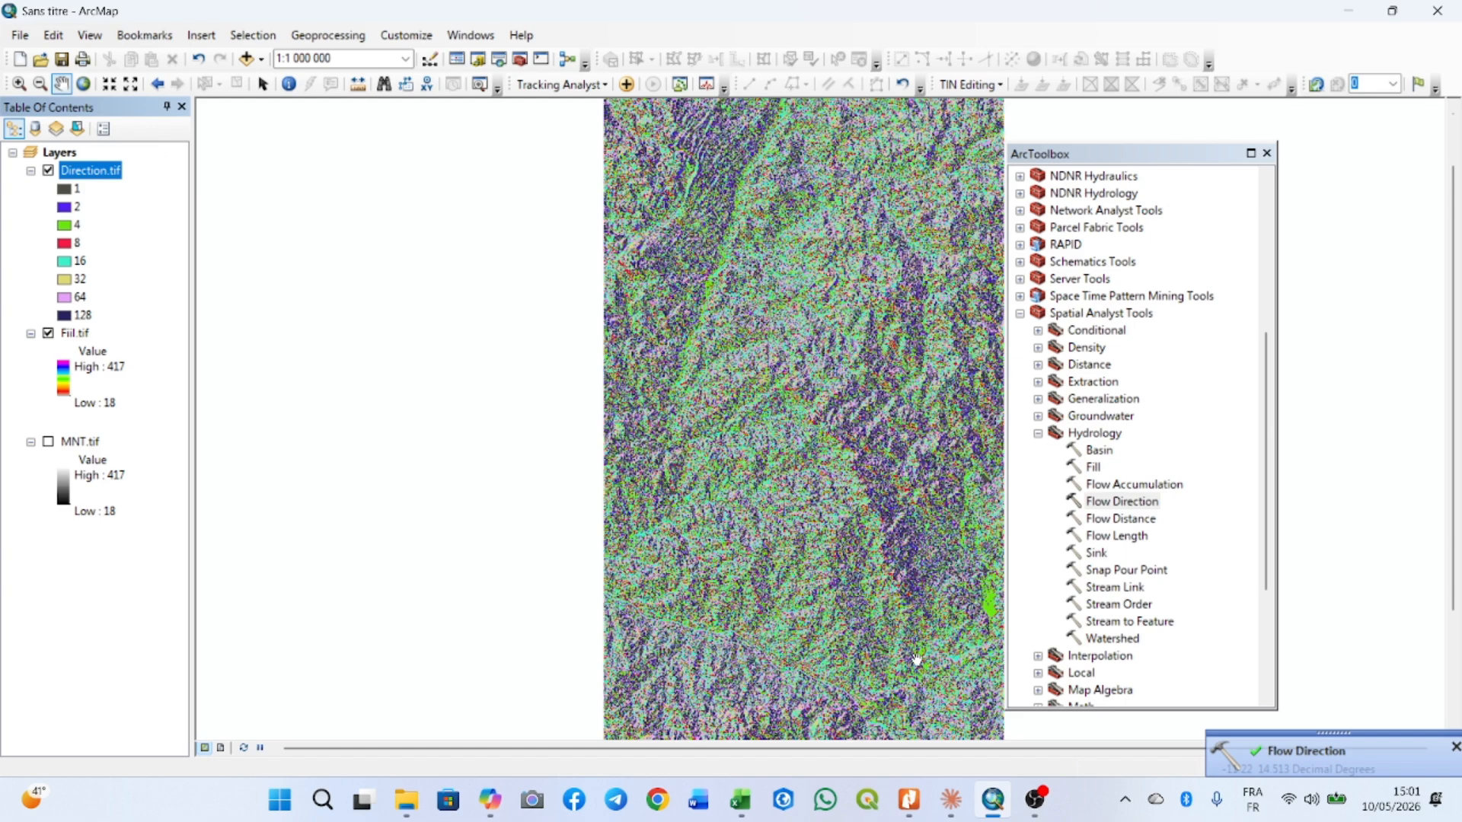
click(1267, 153)
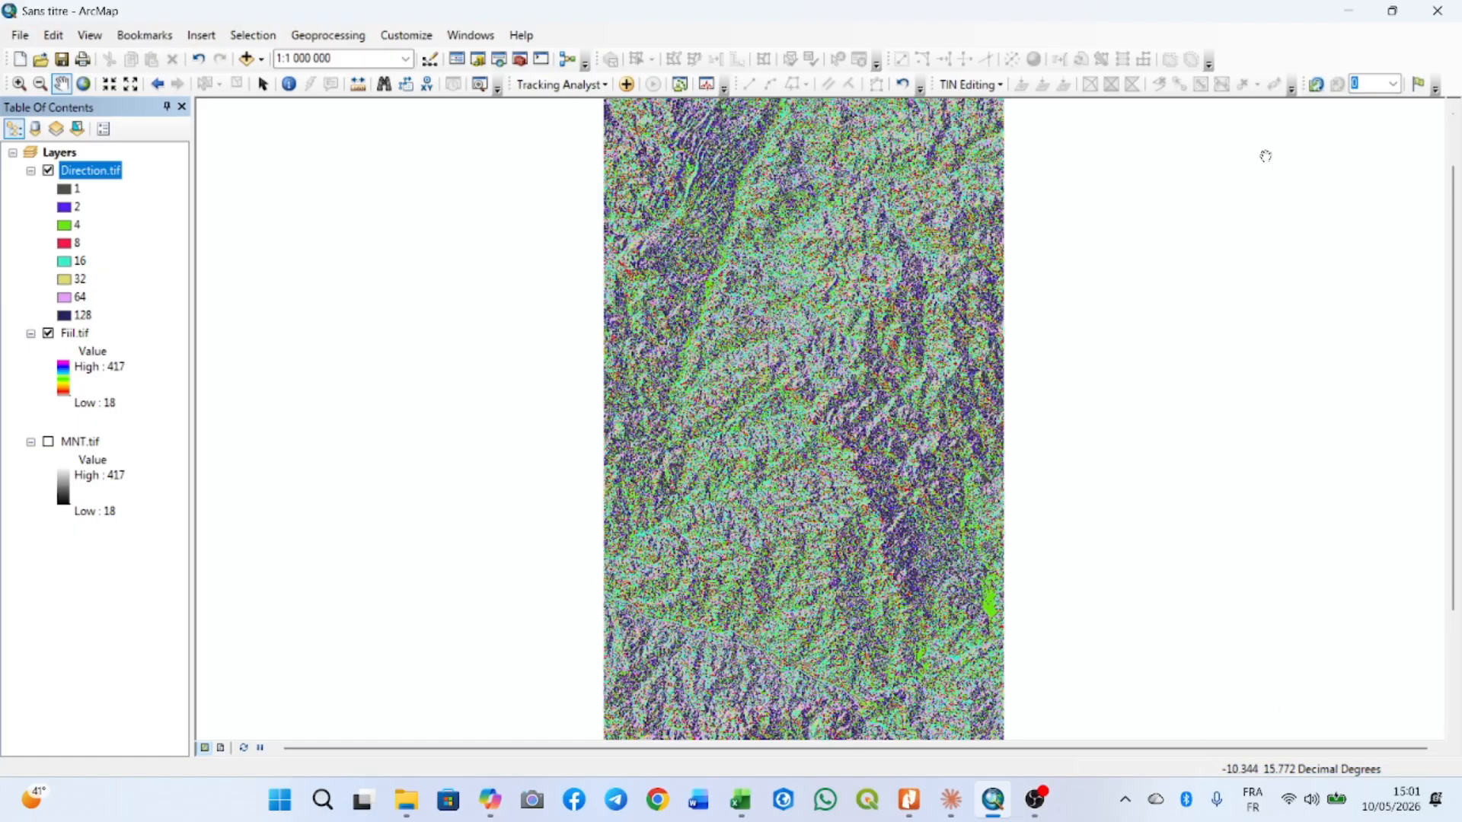
click(501, 61)
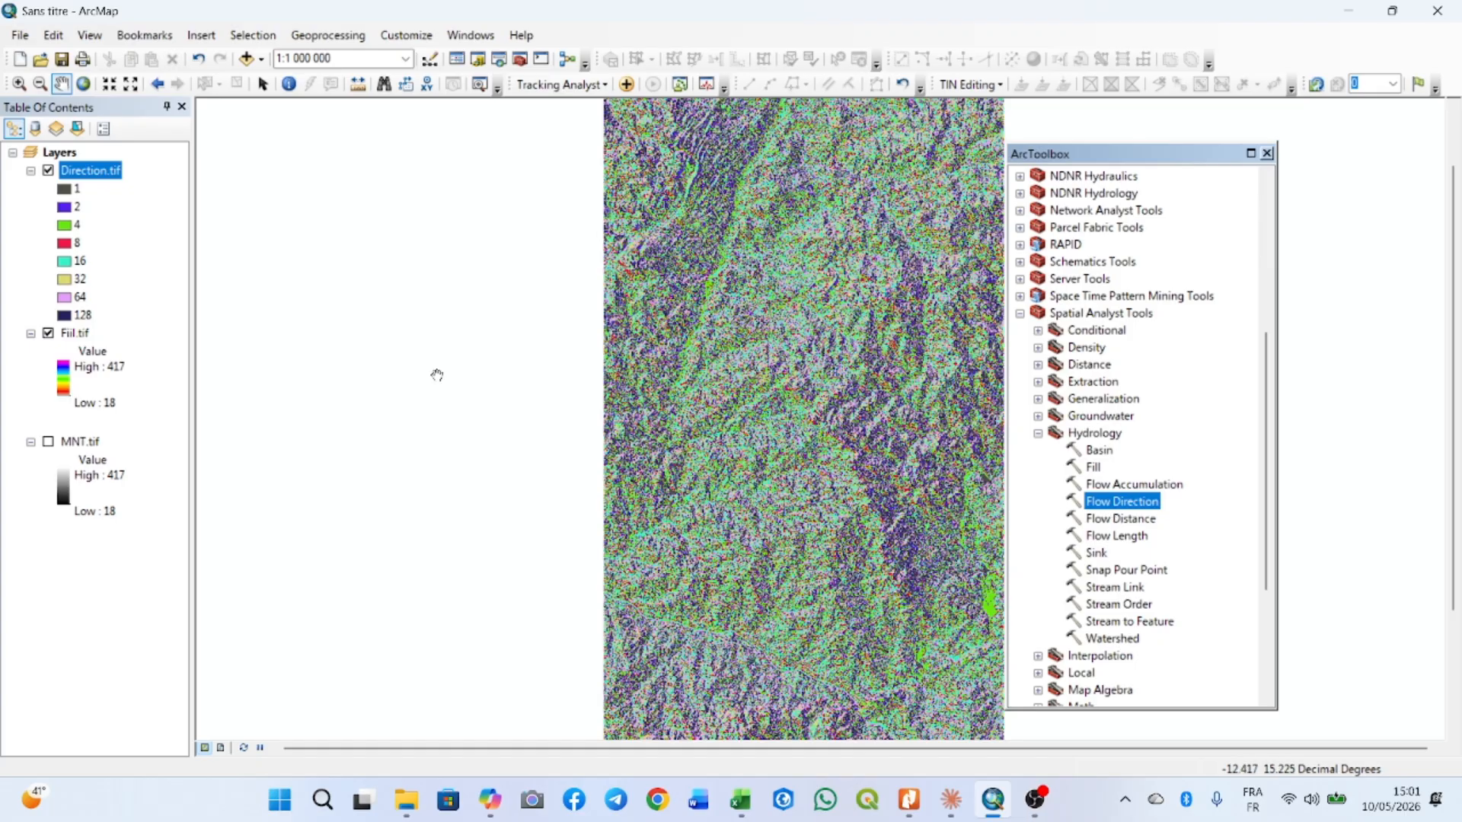
mouse_move(743, 491)
mouse_down()
mouse_move(713, 502)
mouse_move(752, 486)
mouse_up()
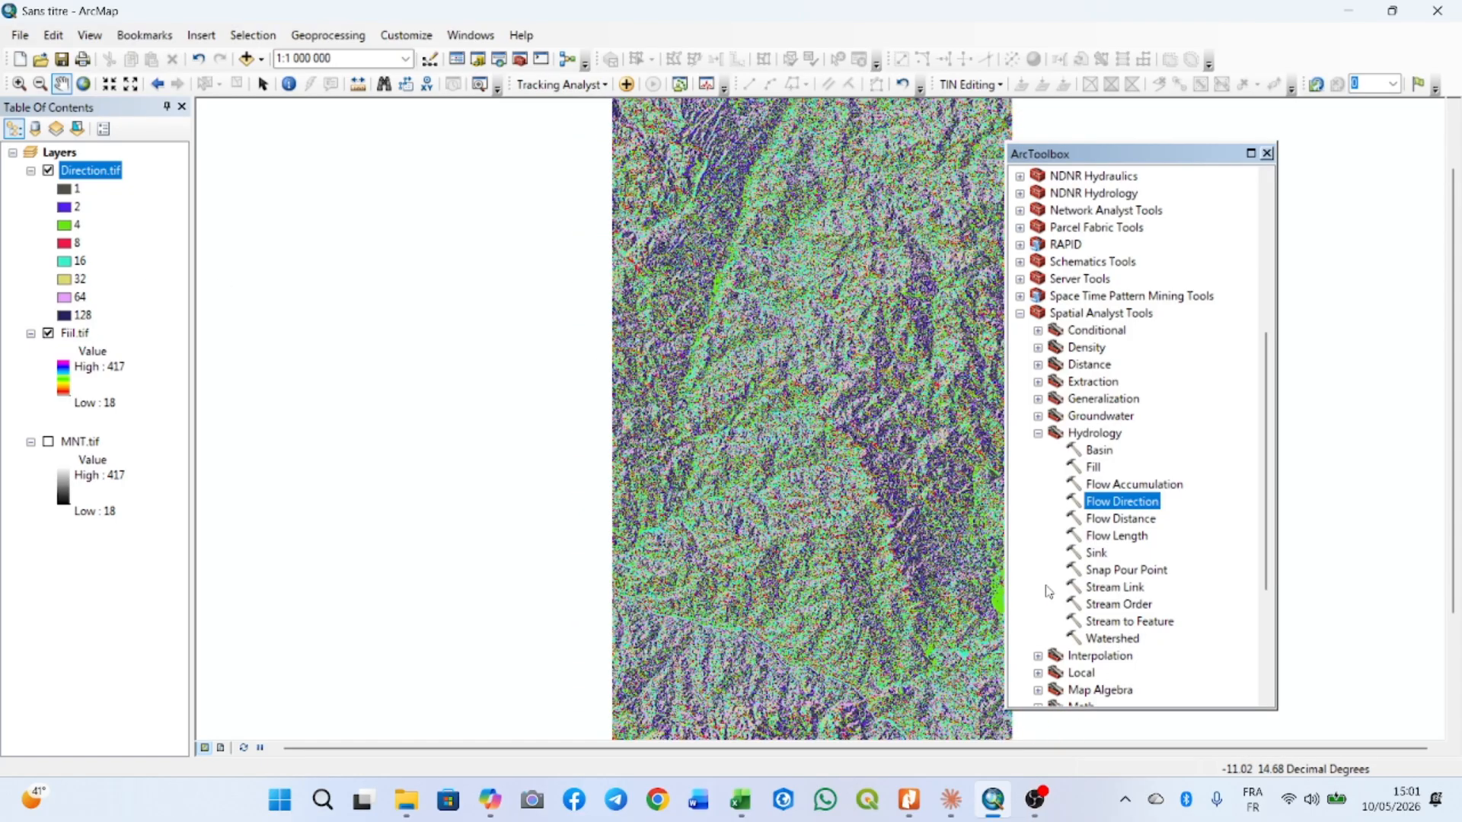
- Run the Flow Accumulation tool on Direction.tif, saving the output raster as Accum.tif in the Delimitation BV folder
double_click(1134, 486)
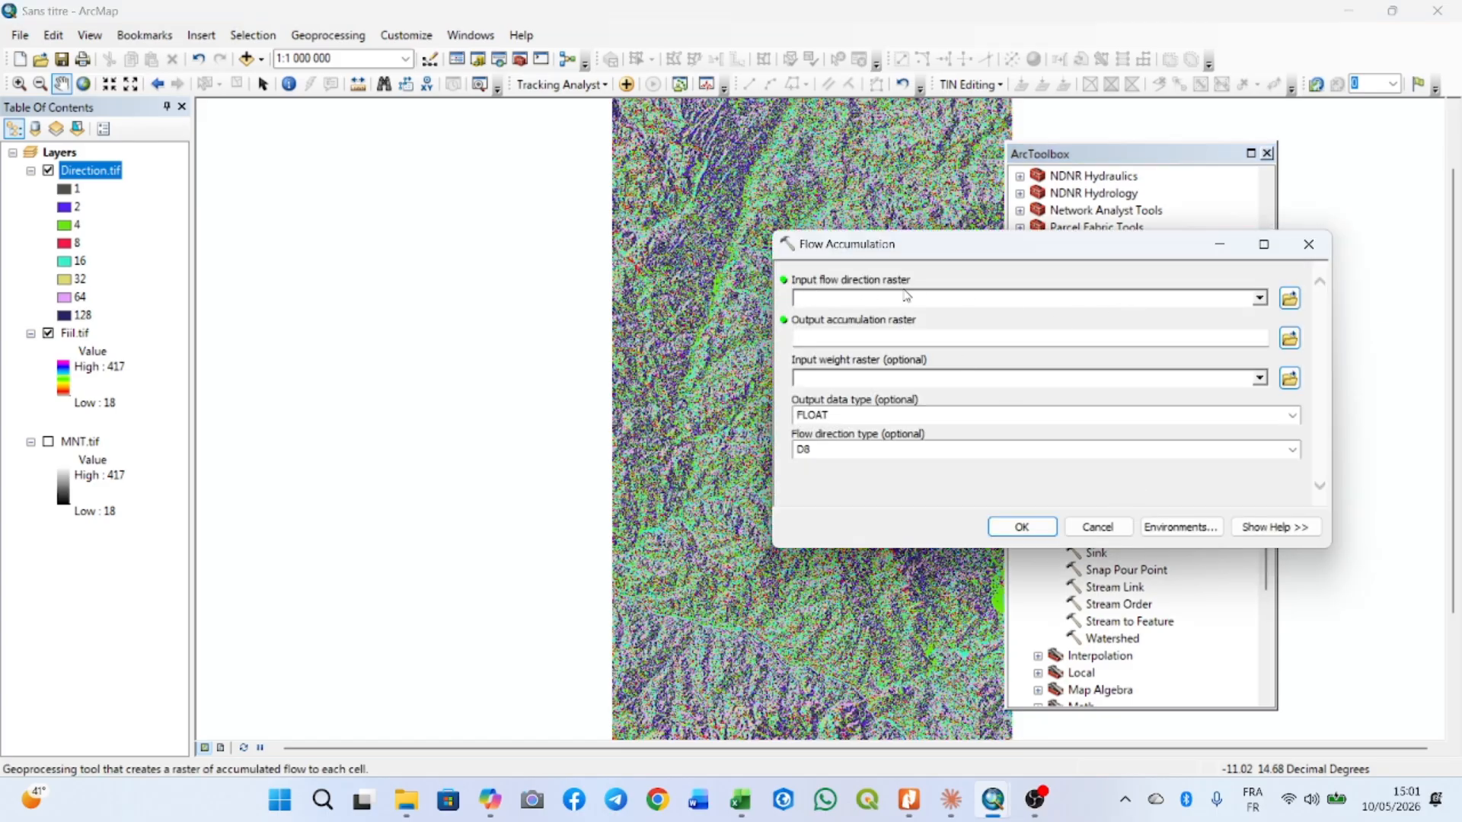
click(1260, 297)
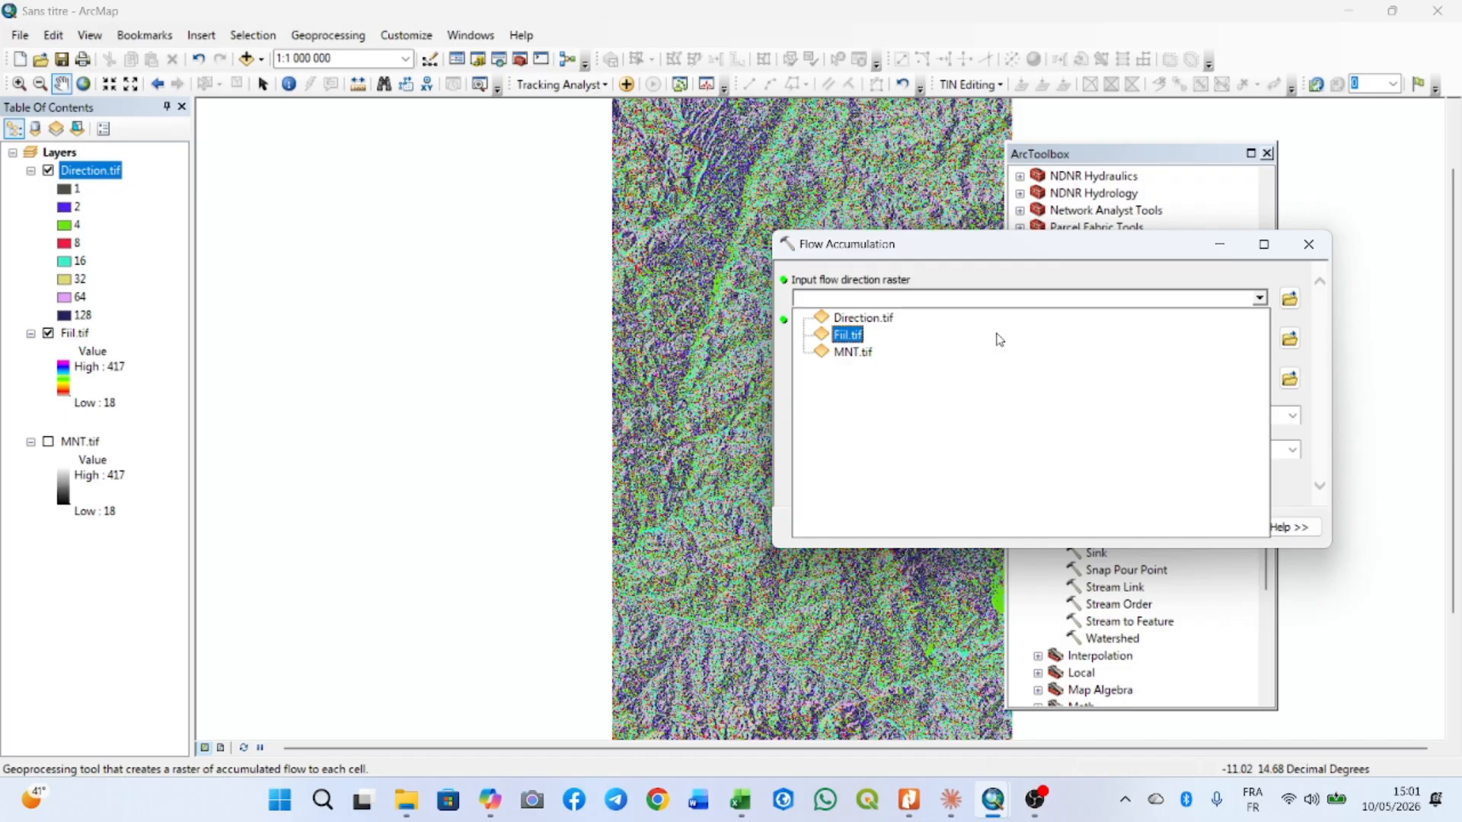
click(883, 319)
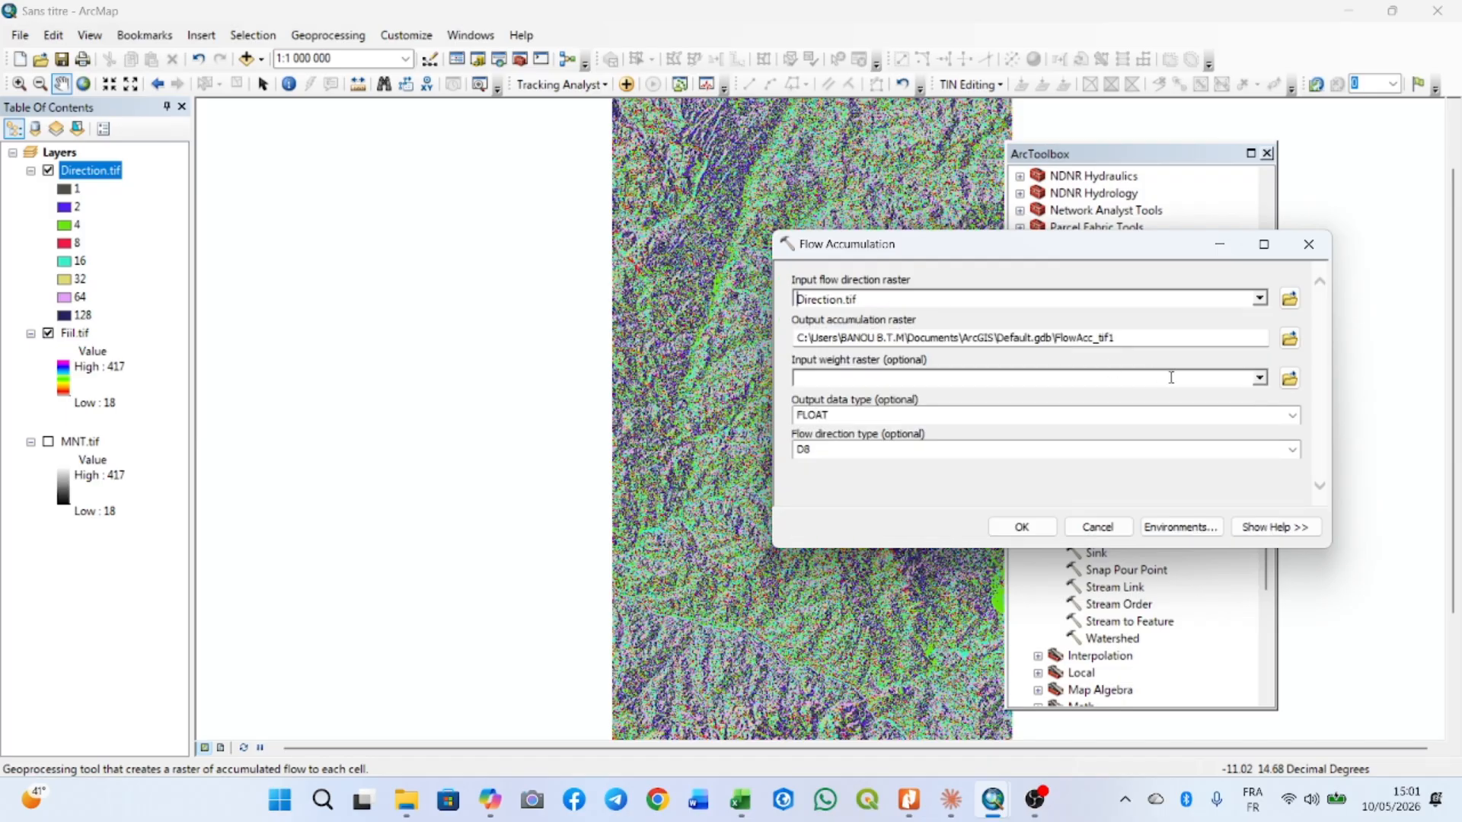
click(1289, 338)
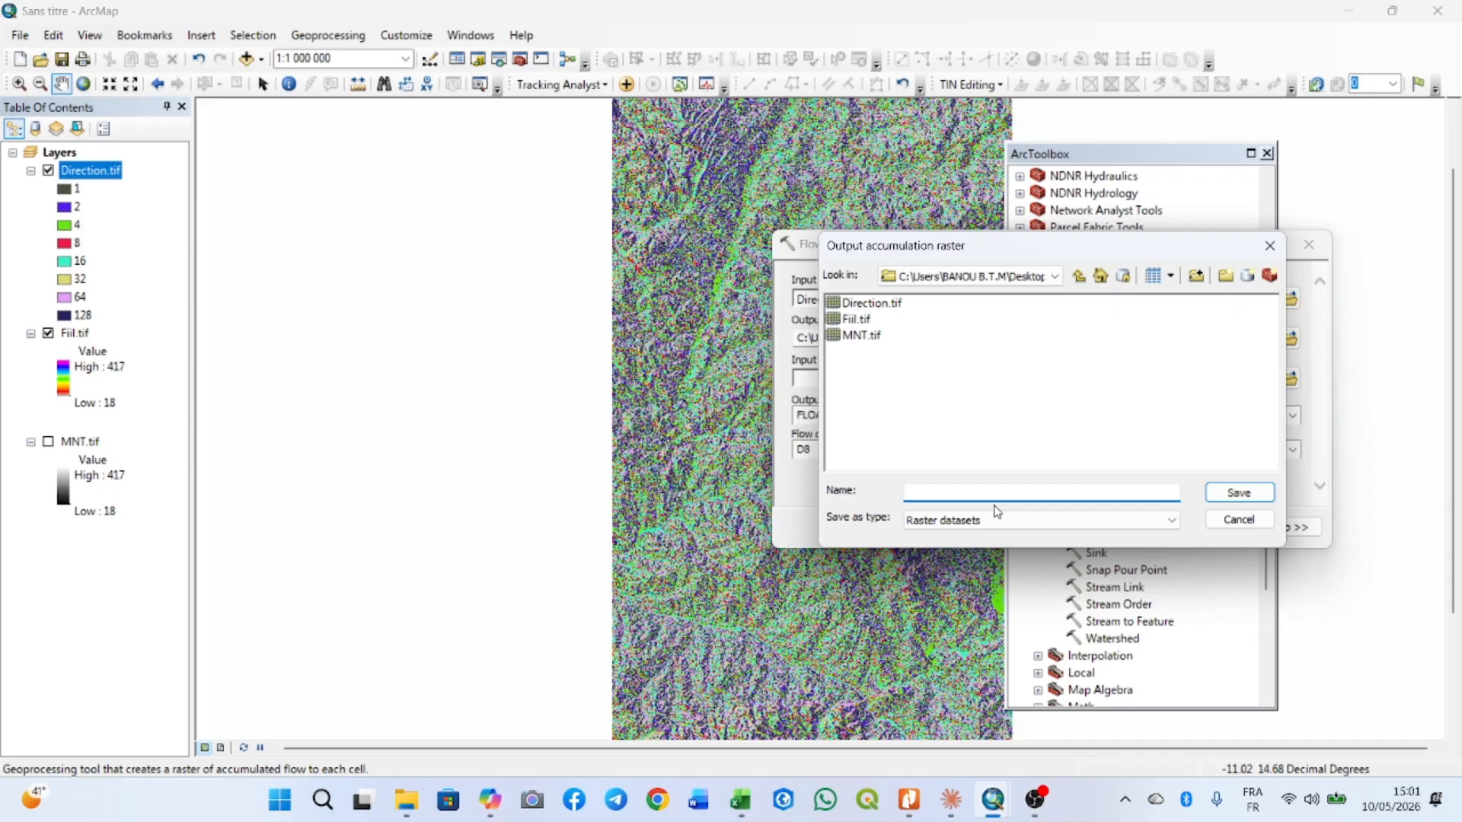
text(Accum.tif)
click(1239, 493)
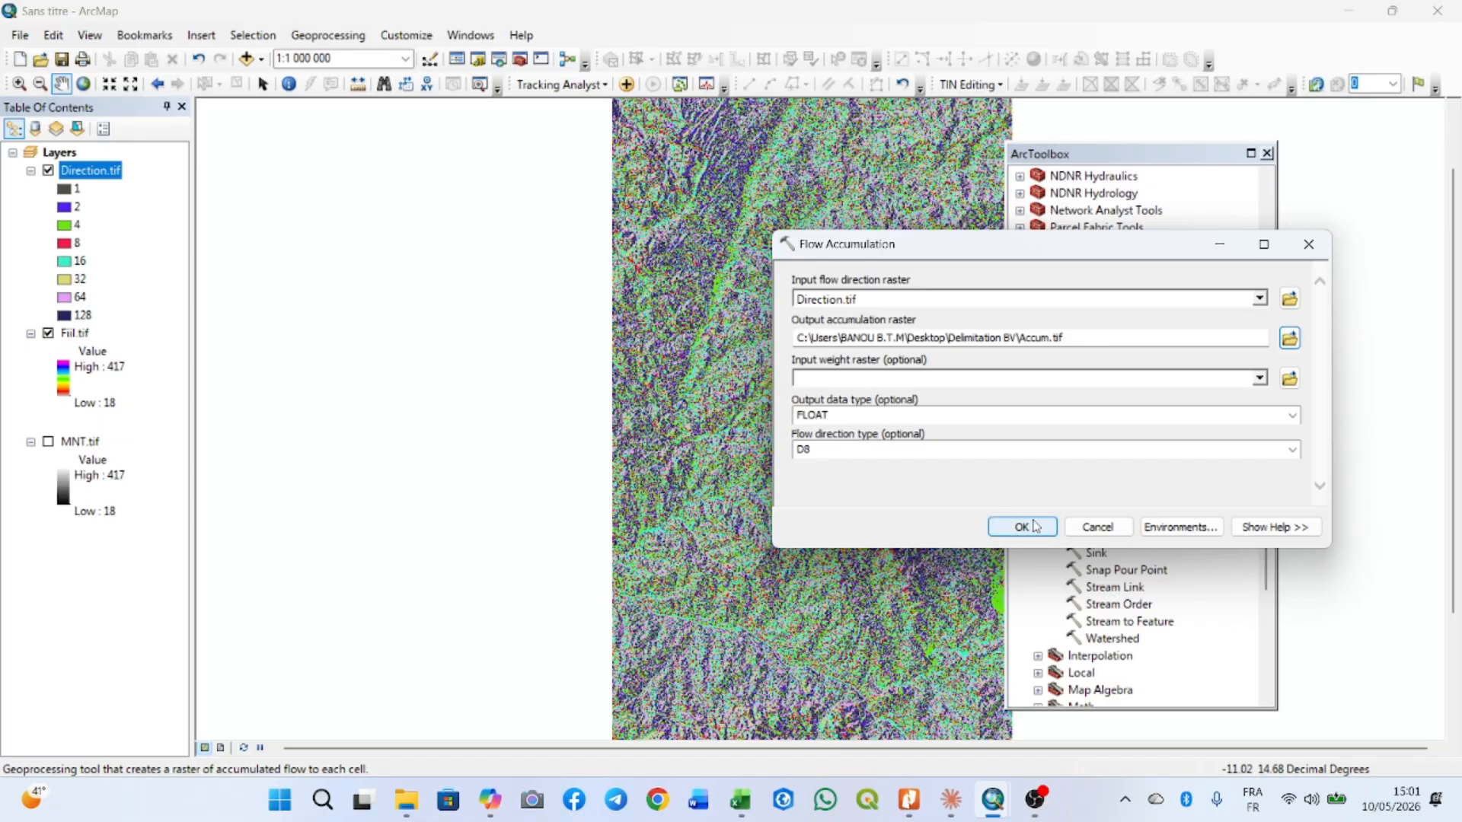
click(1025, 526)
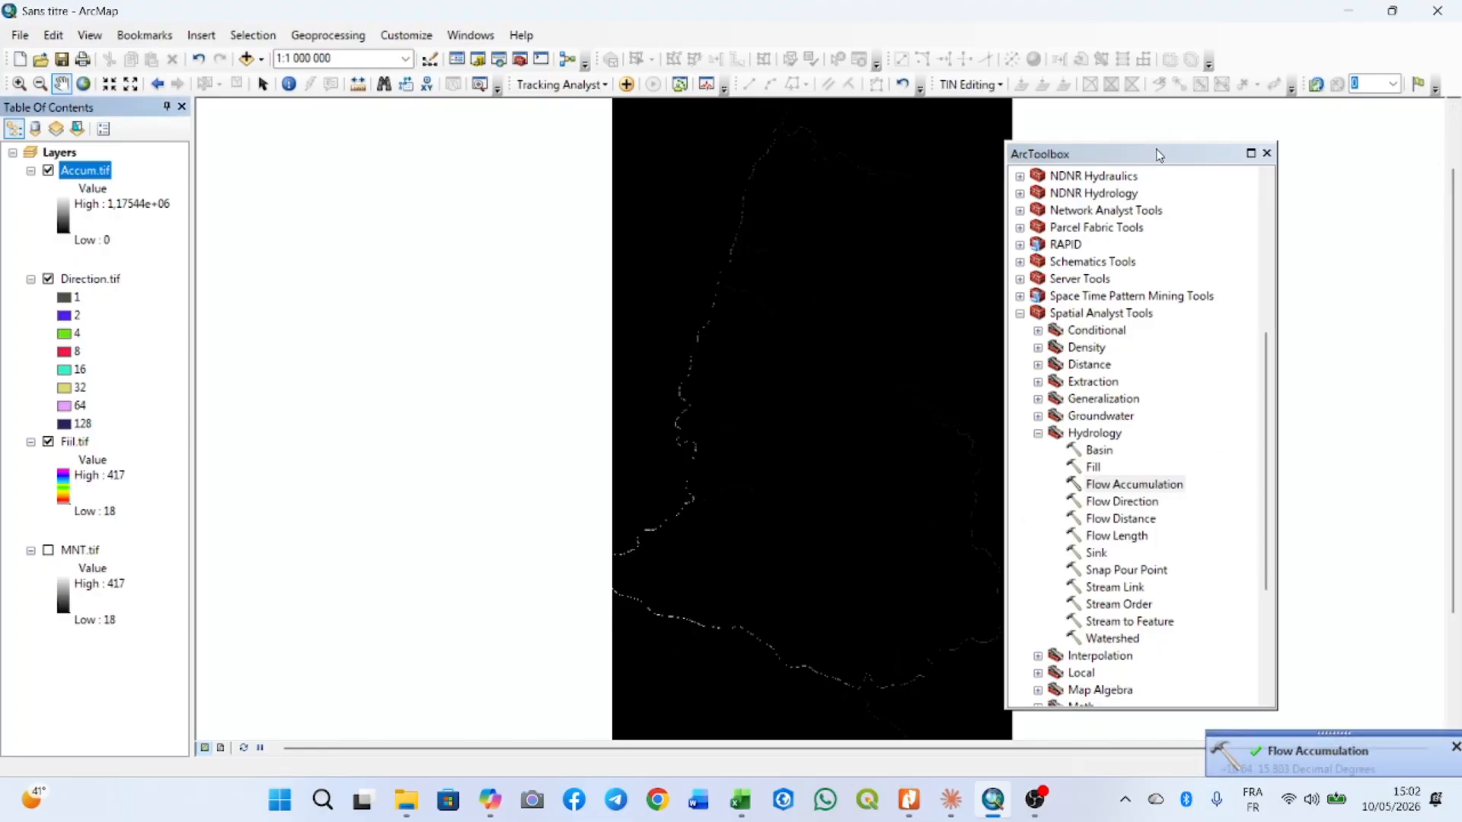
- Move the ArcToolbox window clear of the map and expand the Conditional toolset within Spatial Analyst Tools
drag(1157, 153, 1252, 145)
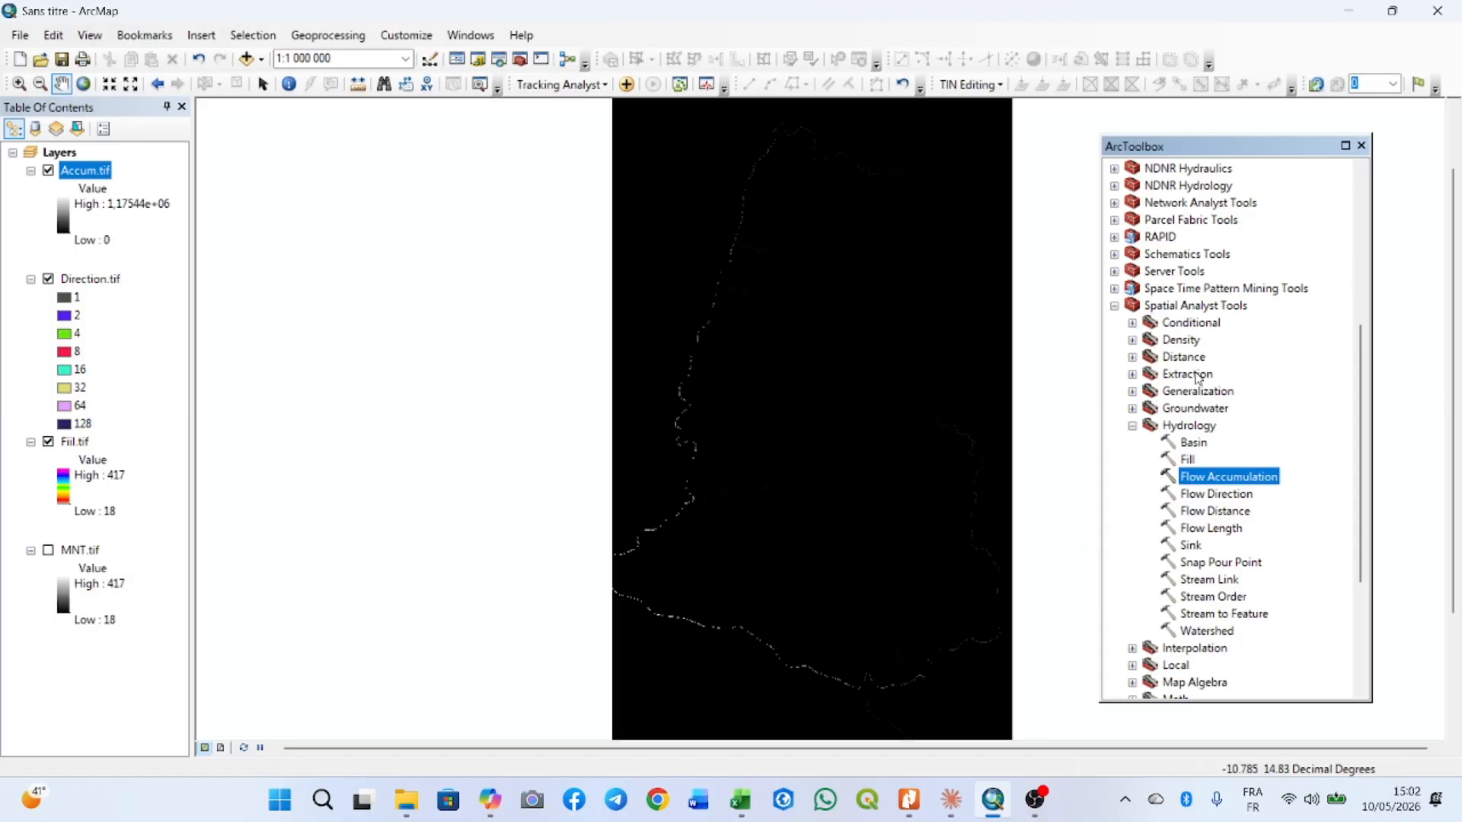
click(1133, 322)
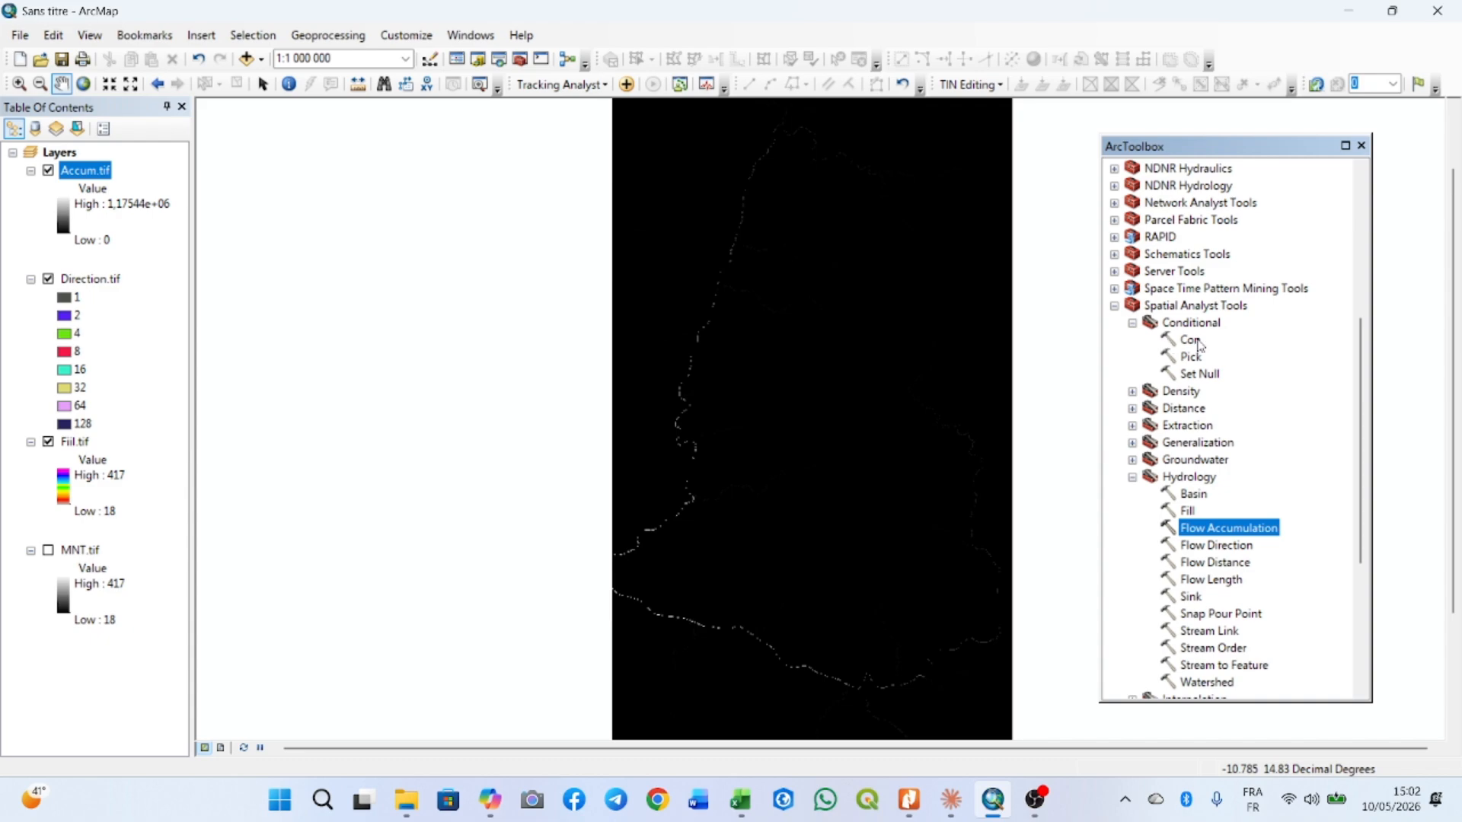
drag(793, 411, 636, 416)
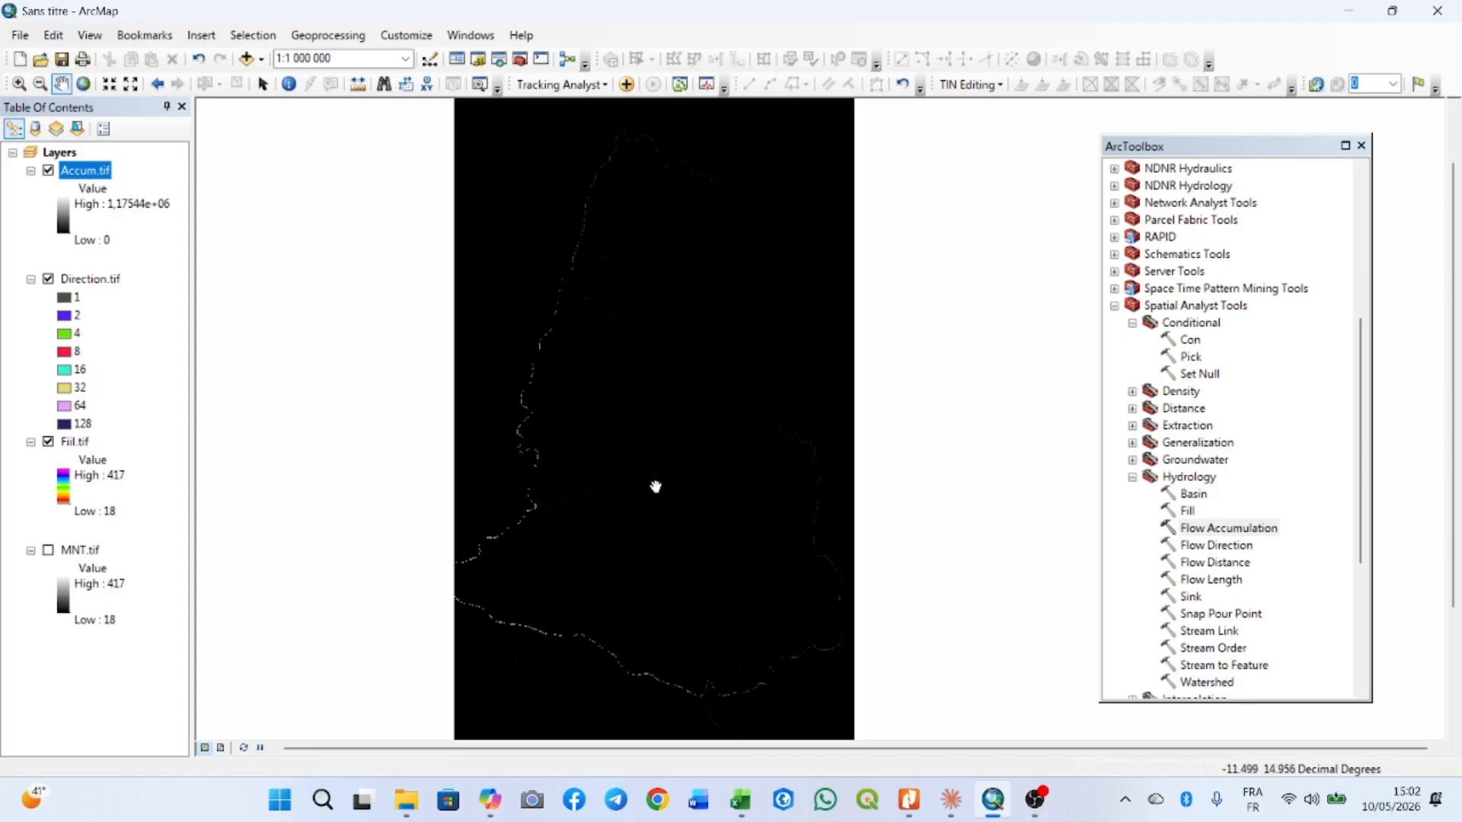
scroll(639, 424, up, 3)
scroll(638, 447, down, 3)
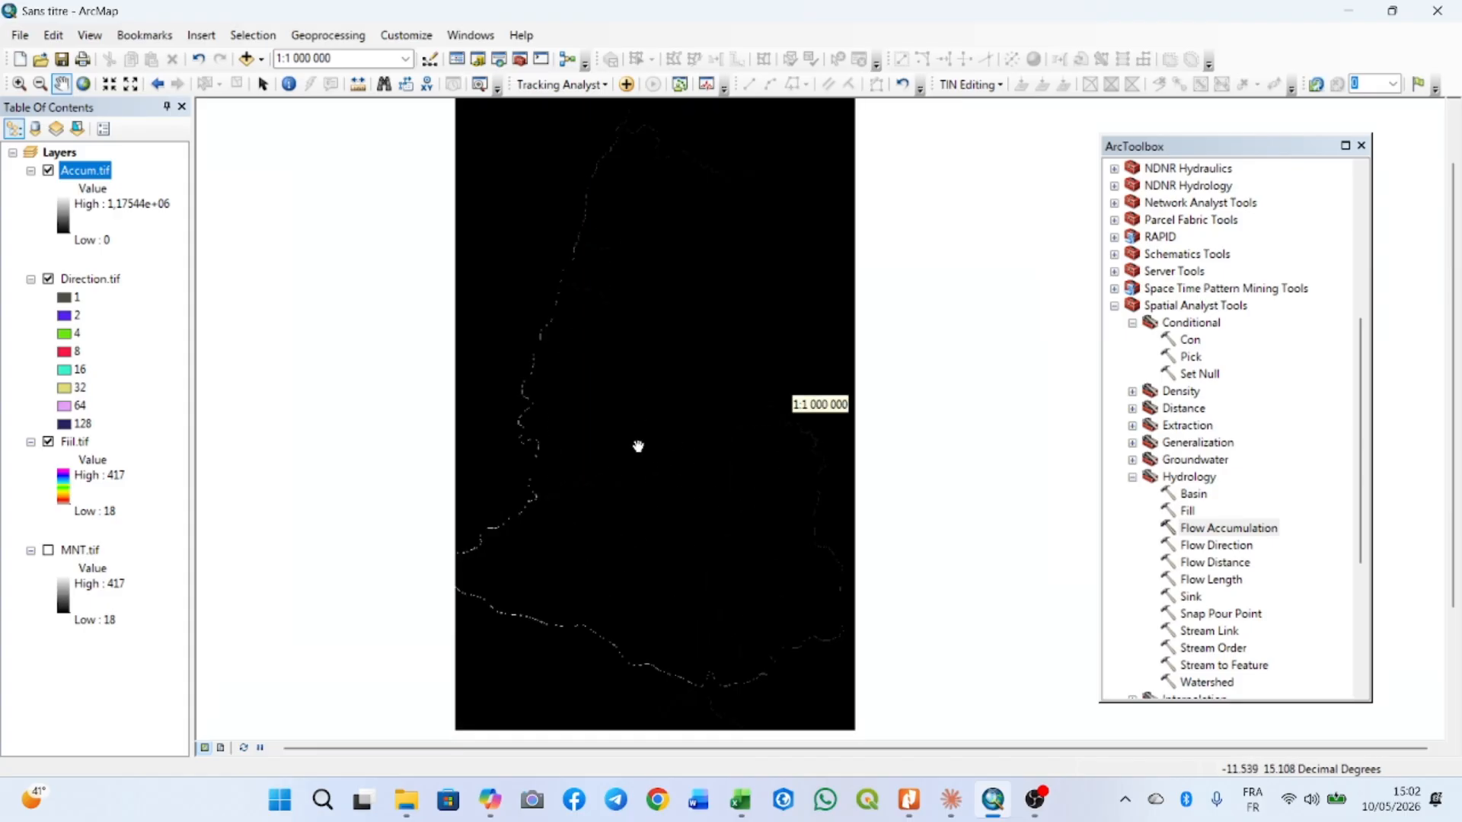
scroll(708, 441, up, 2)
scroll(709, 452, down, 2)
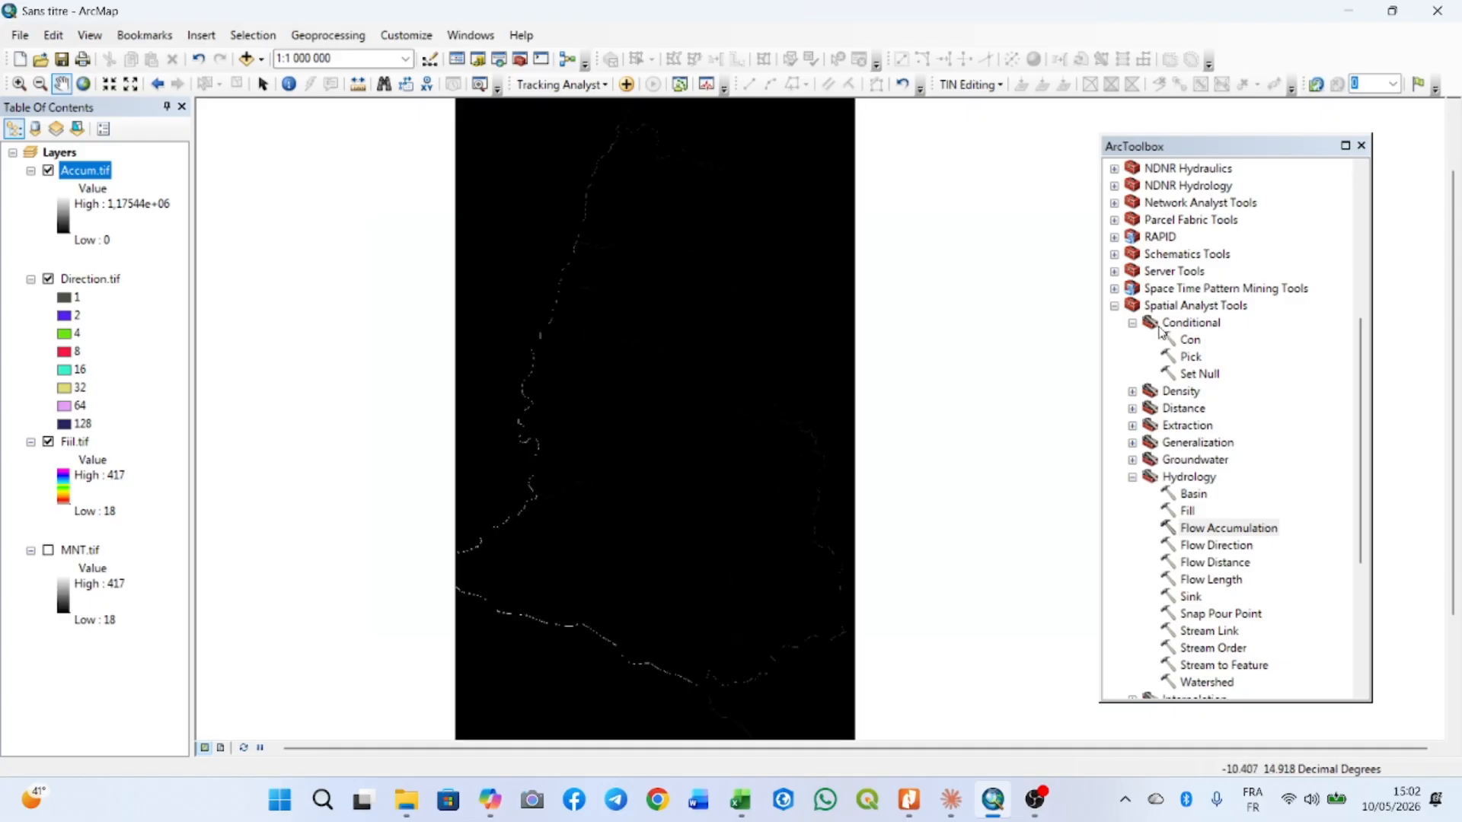
- Set up the Con tool with Accum.tif as the conditional raster and the expression Value >500
double_click(1192, 344)
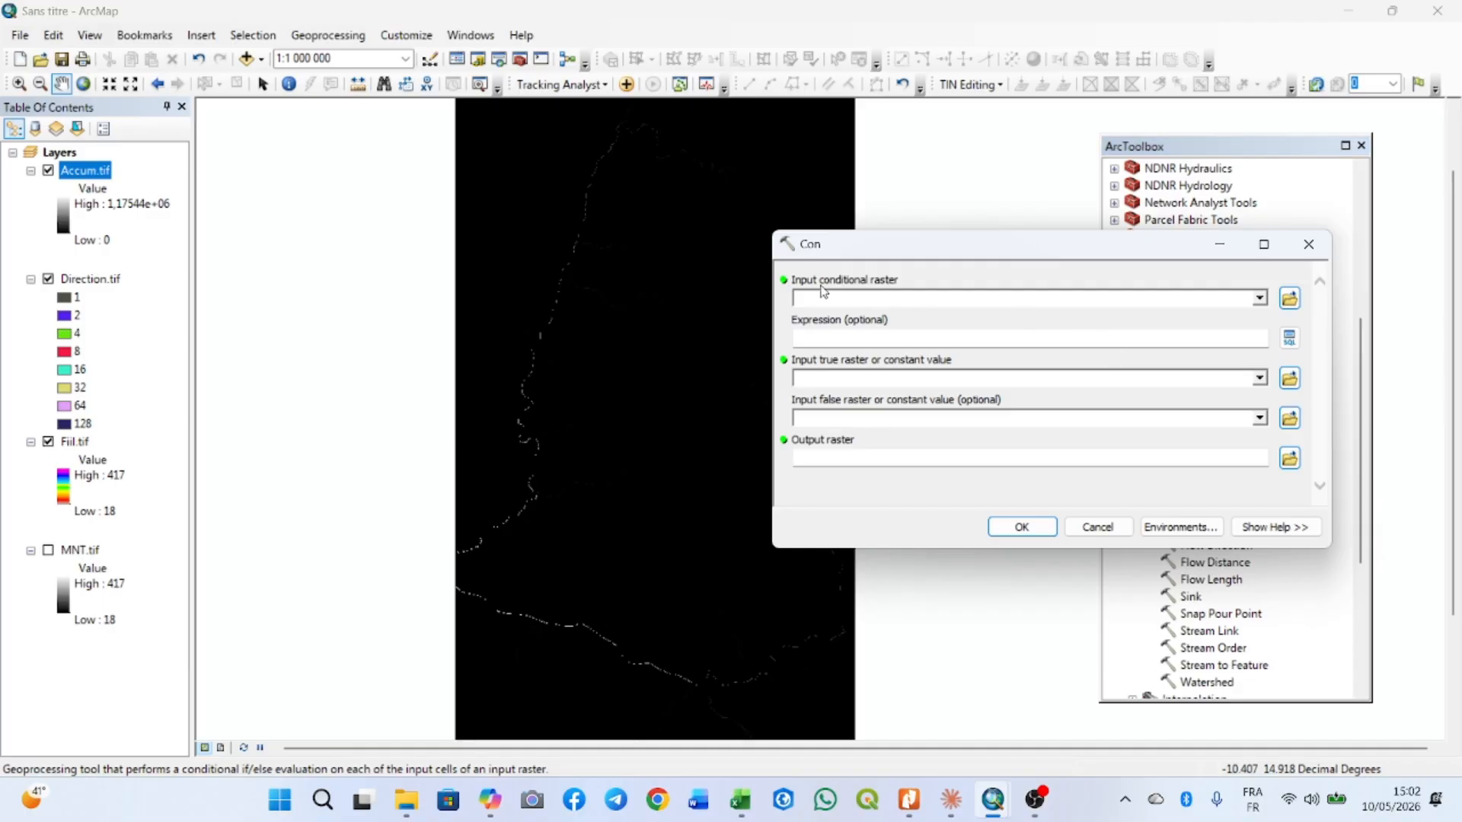
click(1259, 299)
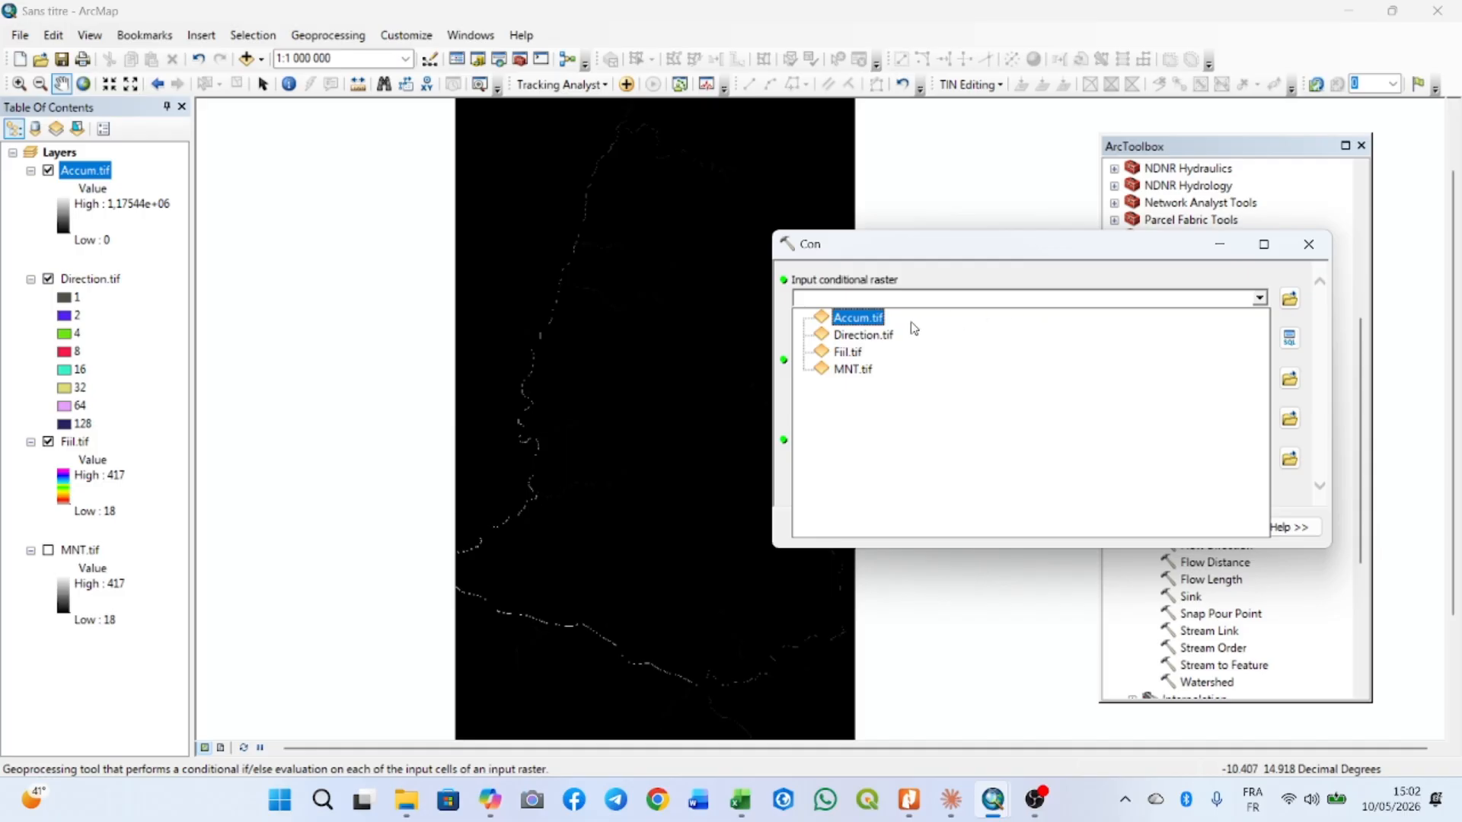
click(863, 318)
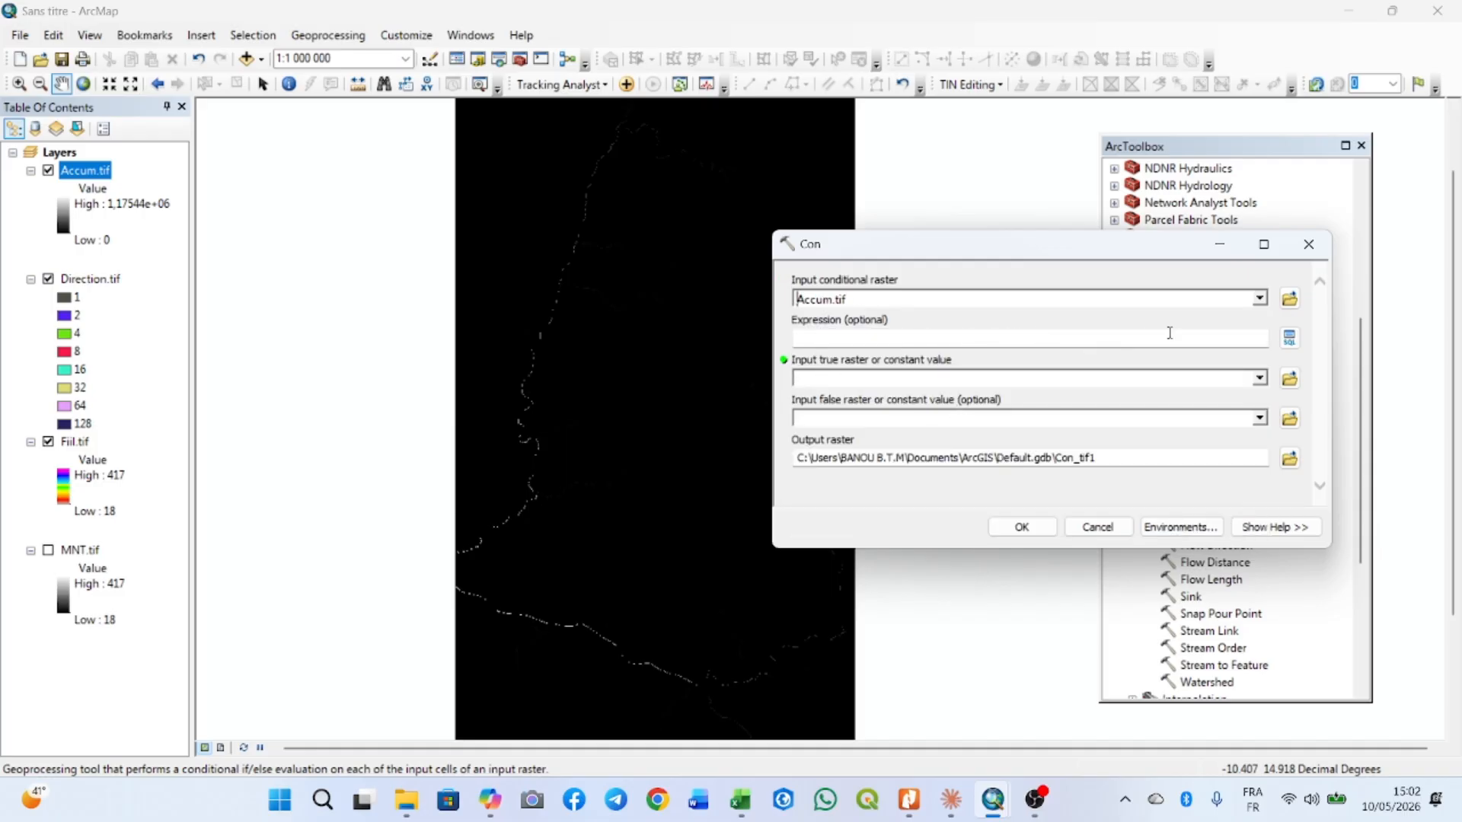
click(1287, 339)
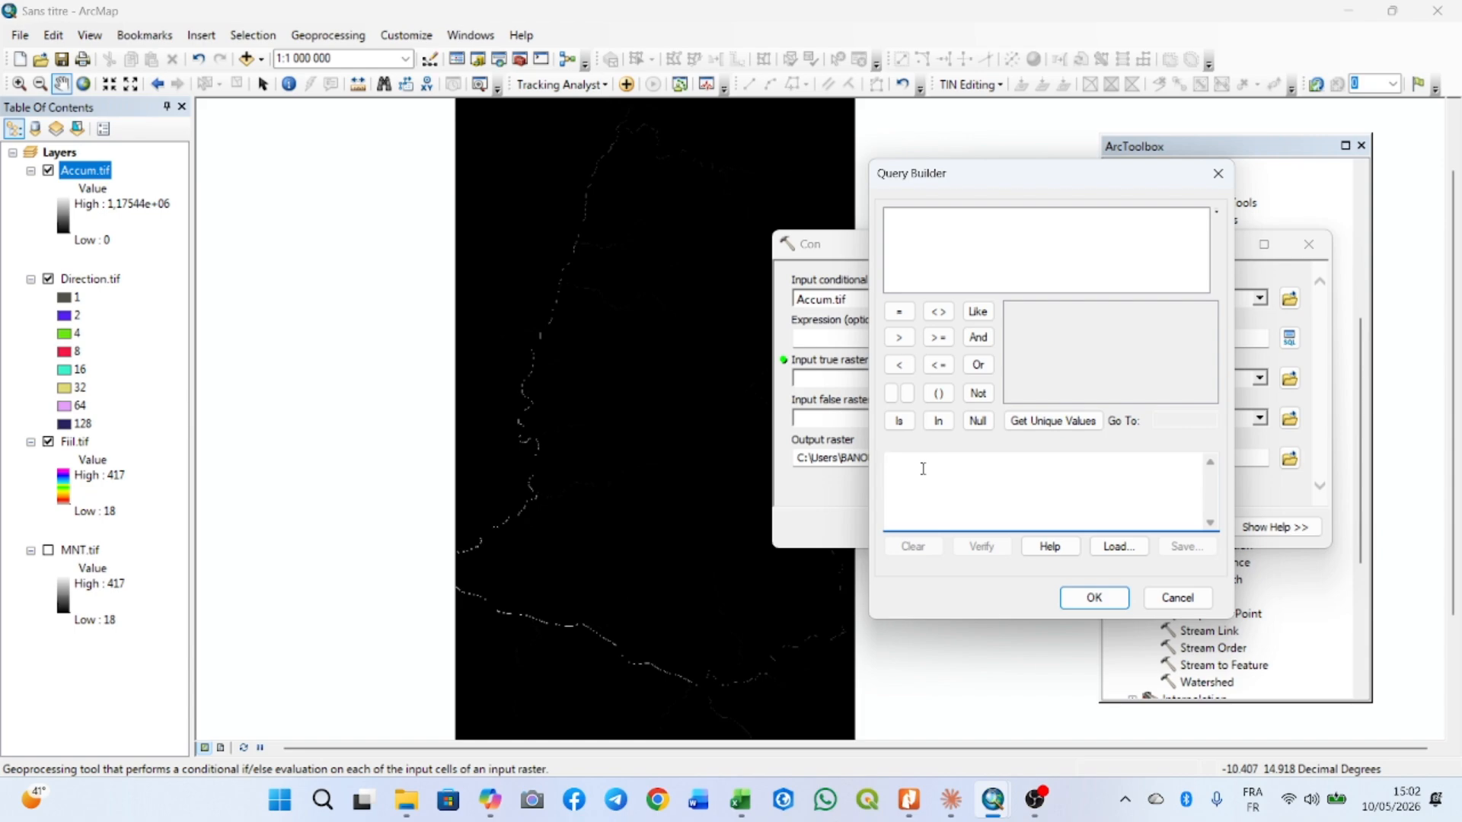
text(Value)
click(899, 337)
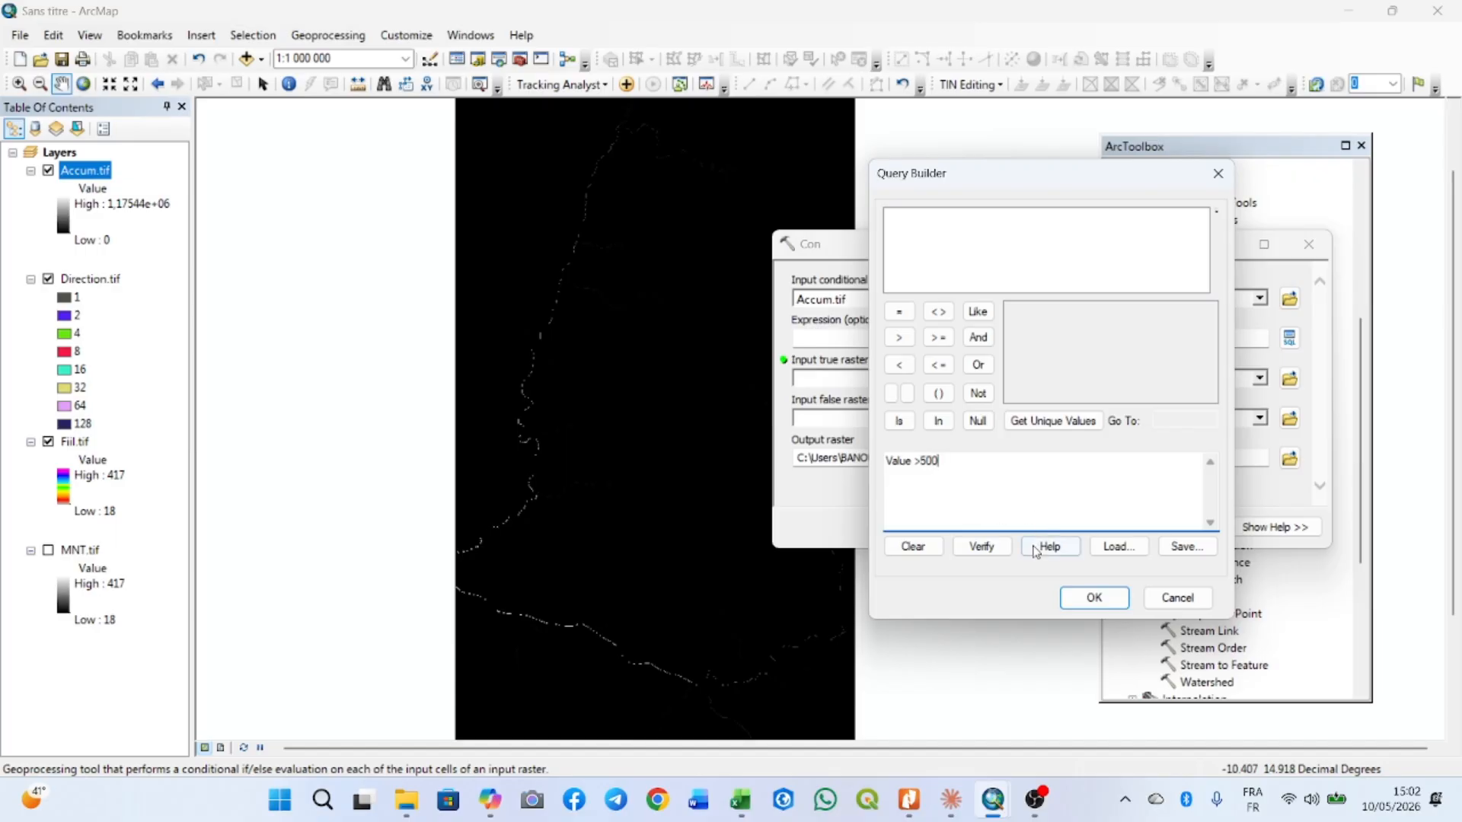
click(1093, 597)
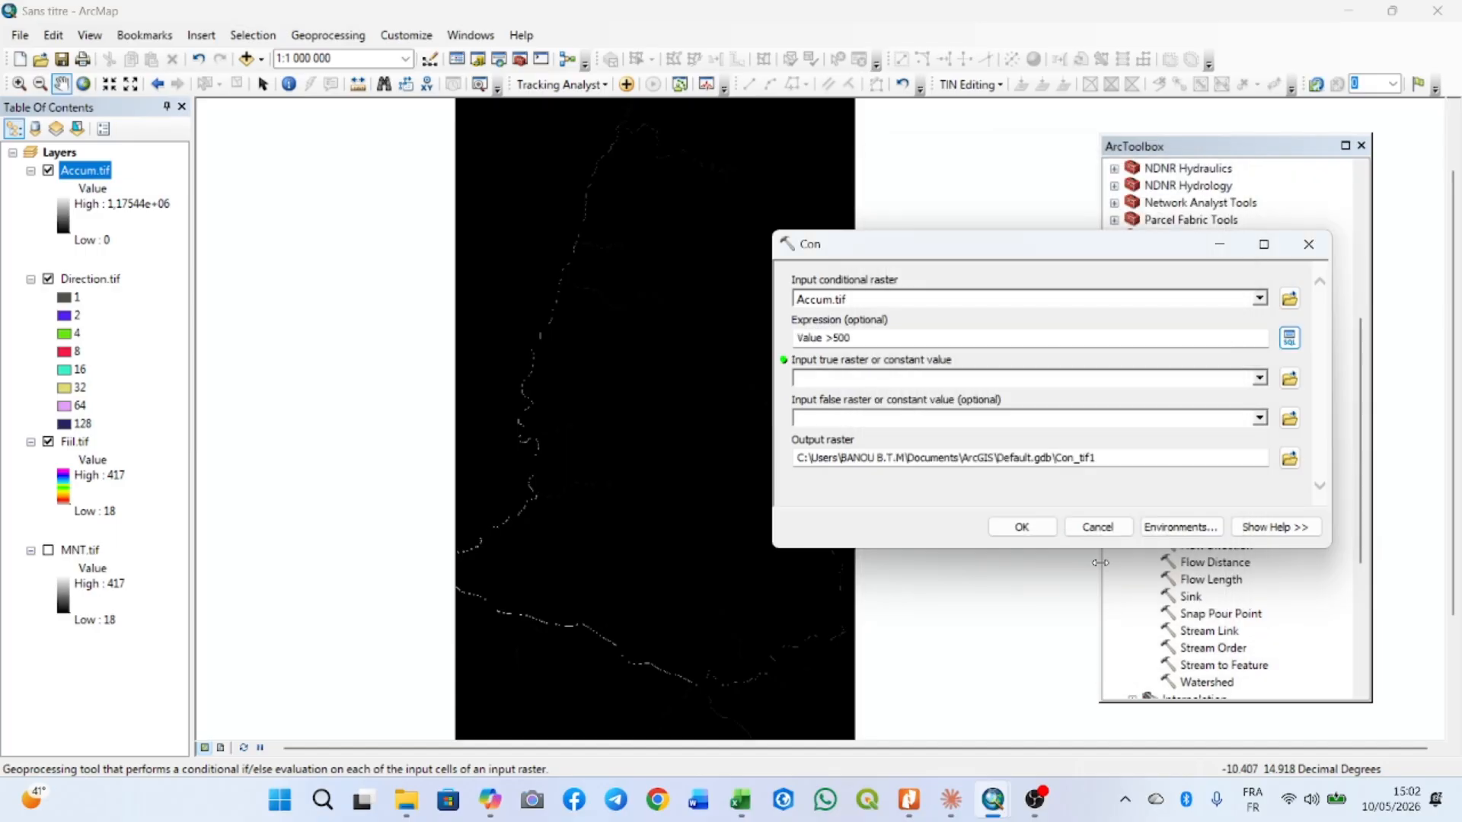
- Try to run Con with Accum.tif as the true raster and the default output location, then dismiss the notification
click(1260, 379)
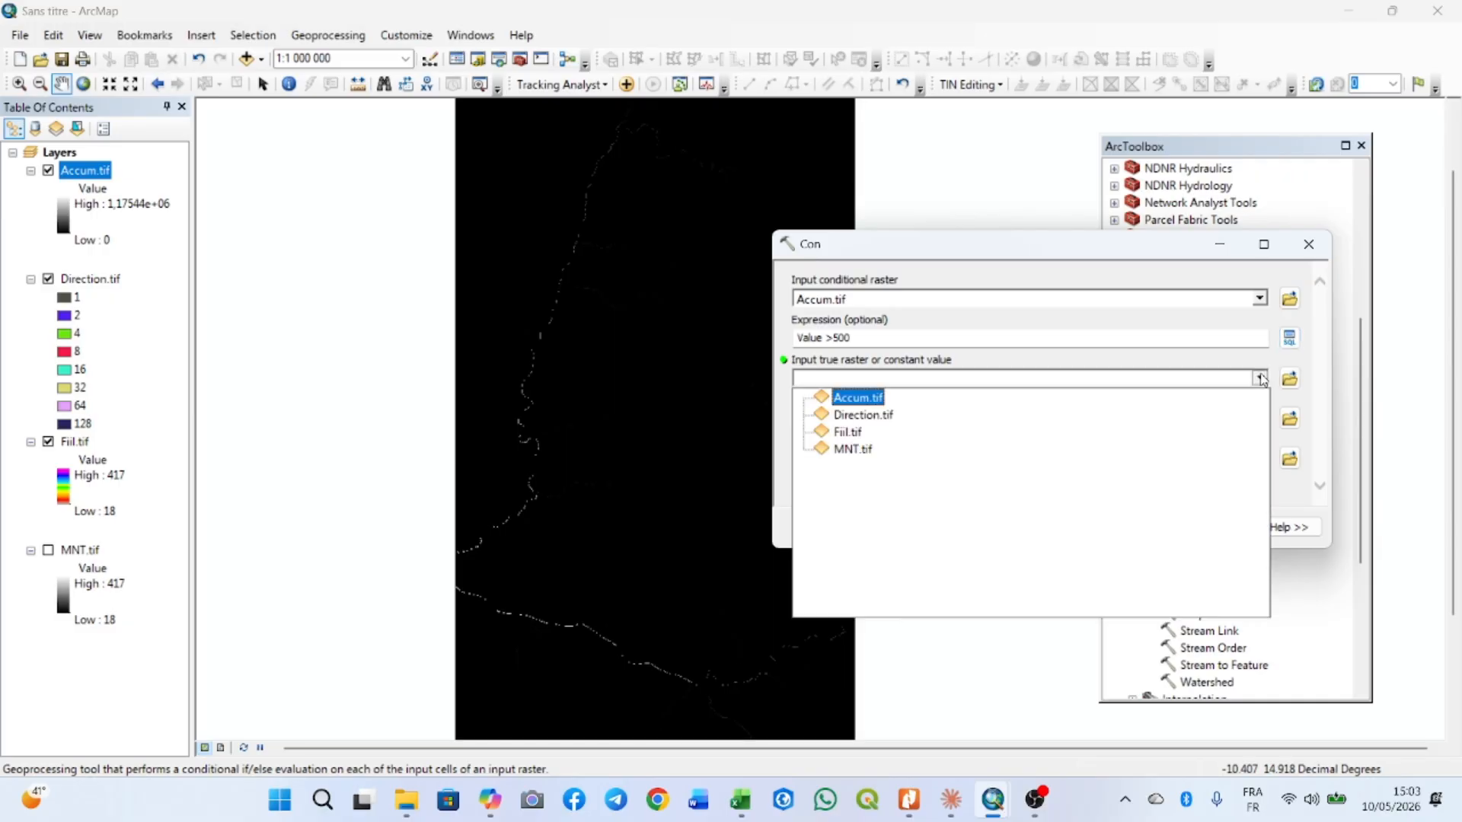
click(873, 402)
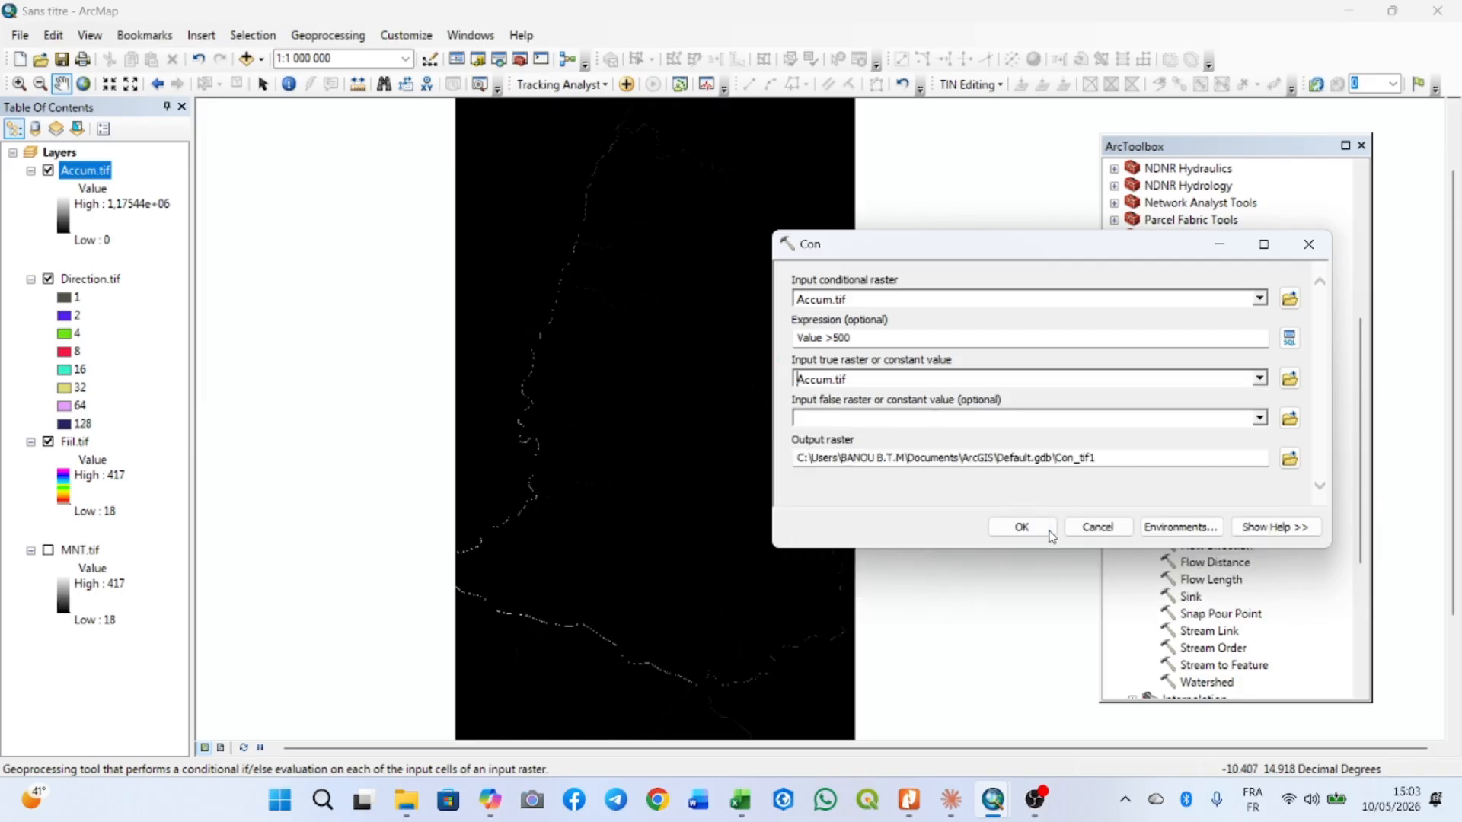
click(1023, 527)
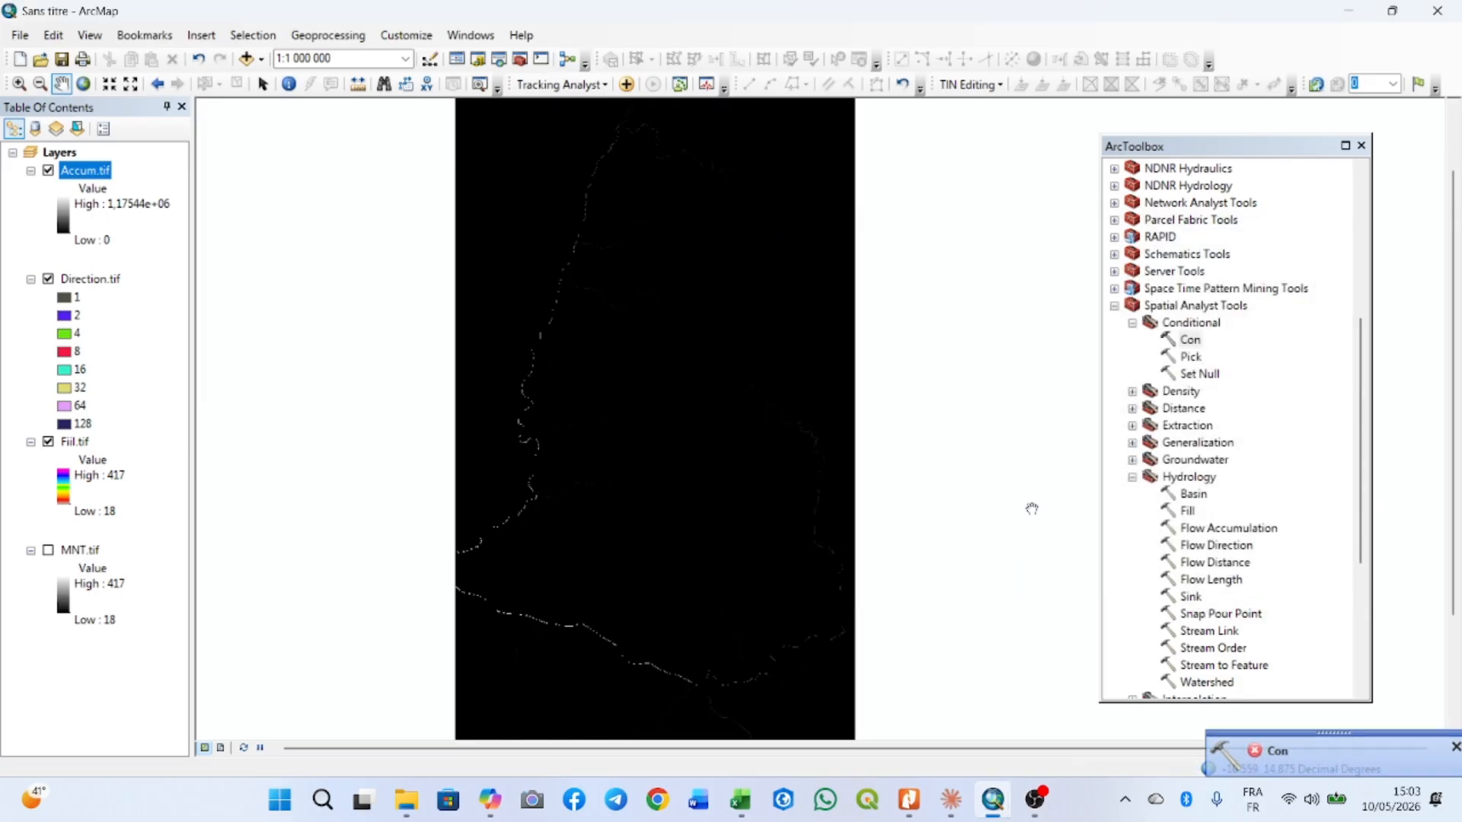
click(1456, 748)
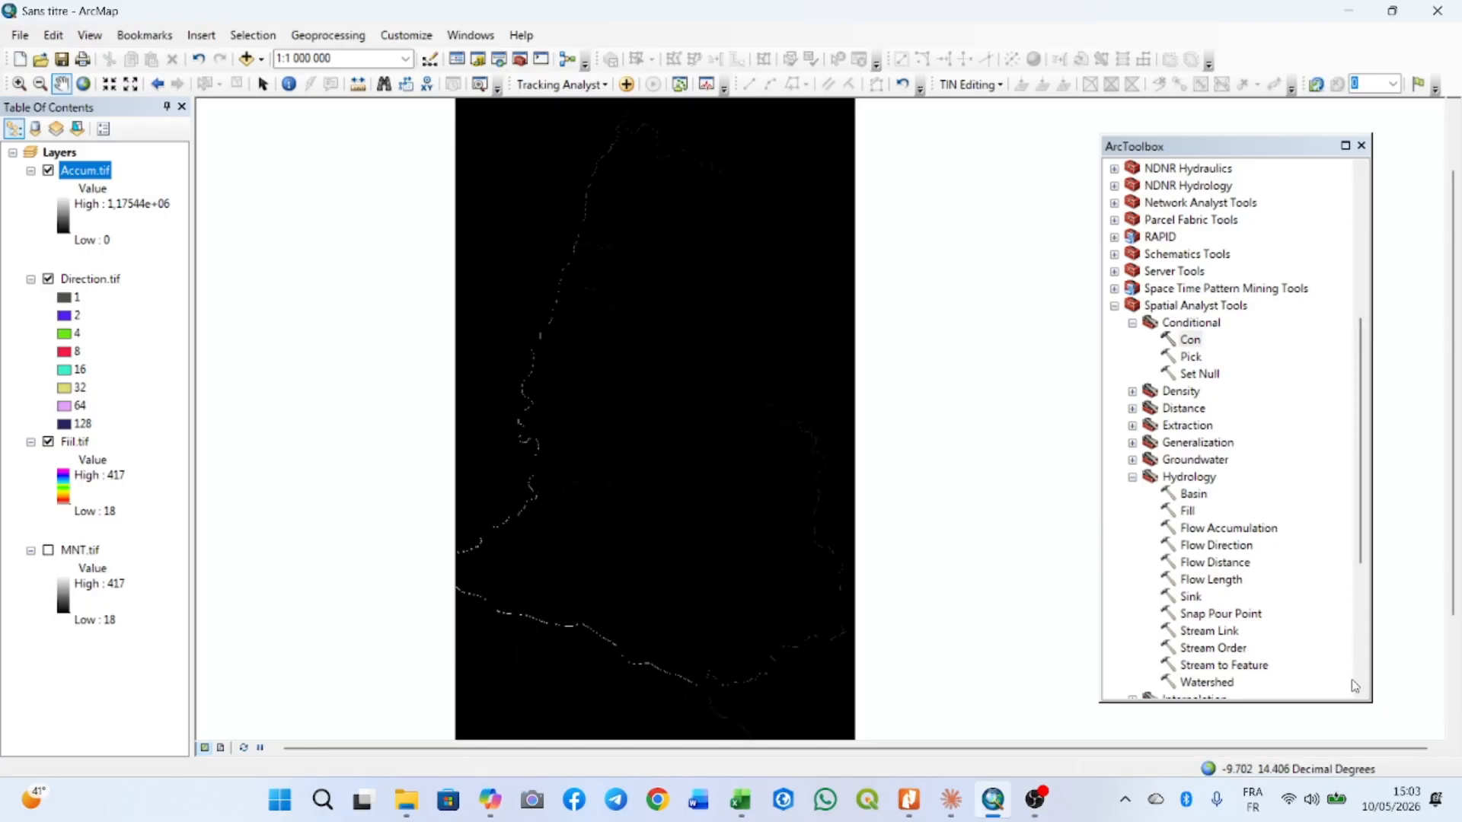
- Set up the Con tool again with Accum.tif as the conditional raster and the expression value >500
double_click(1189, 343)
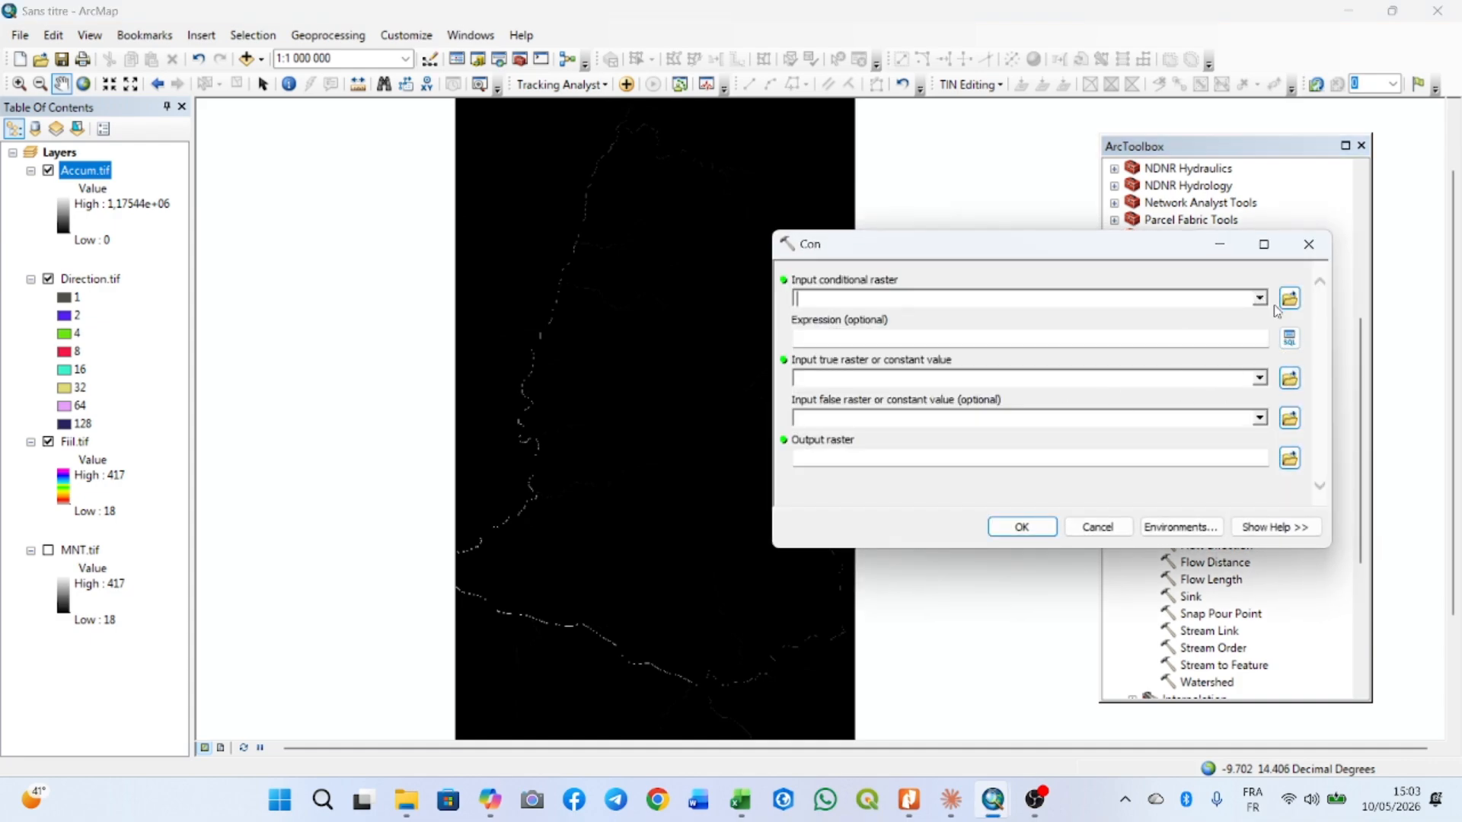
click(1260, 298)
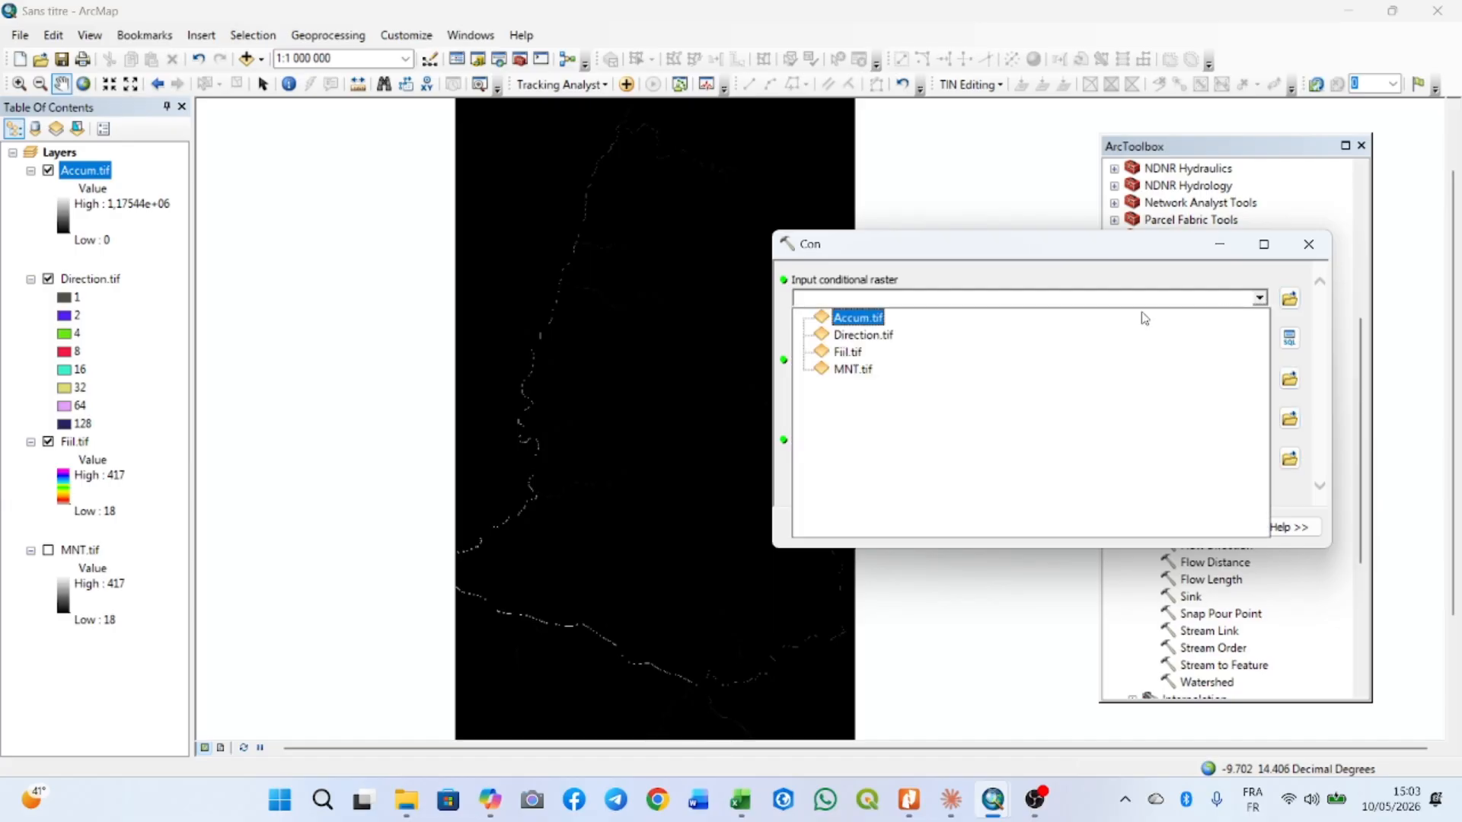
click(859, 317)
click(1287, 340)
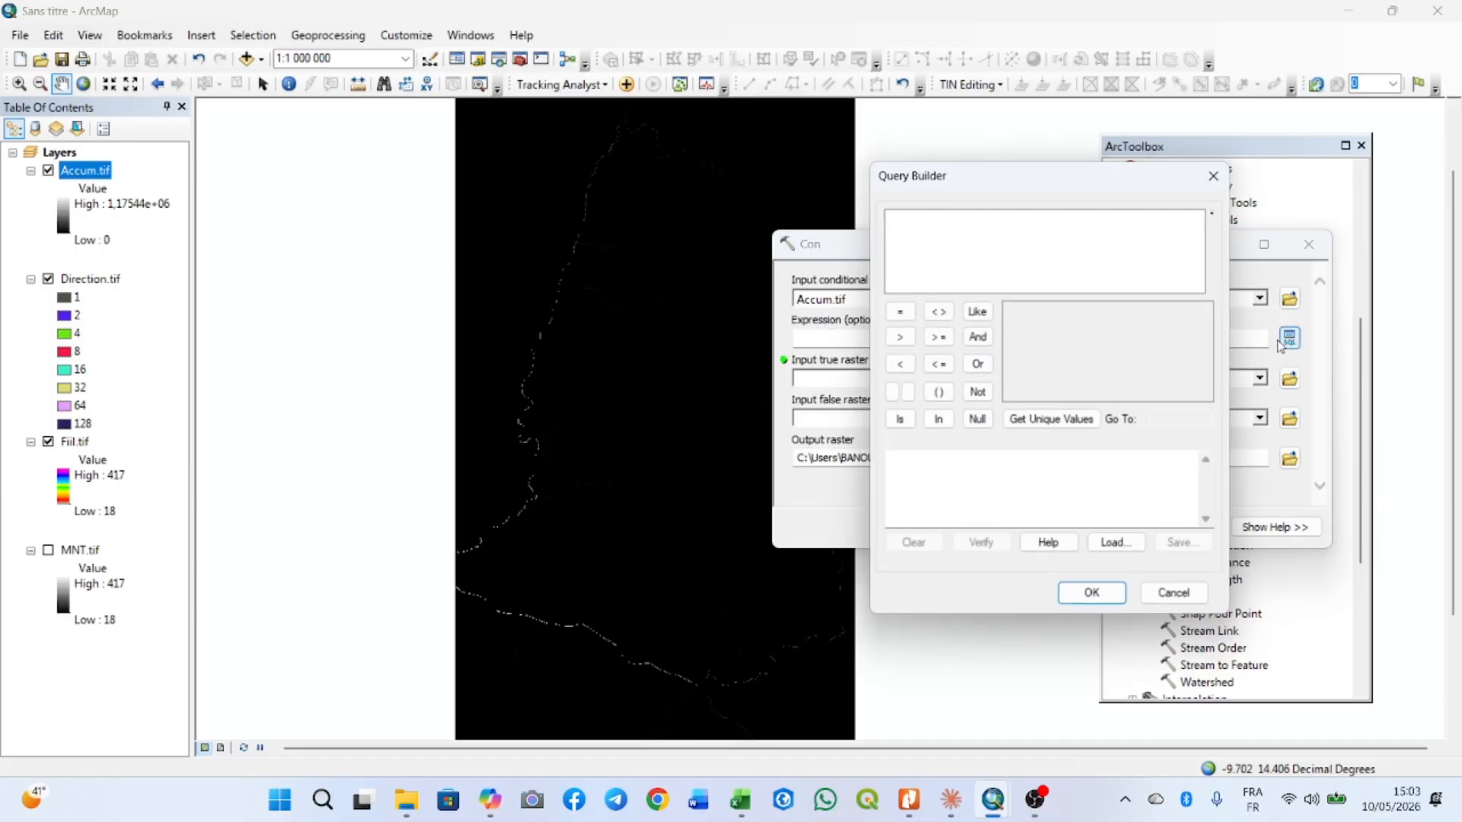
click(911, 481)
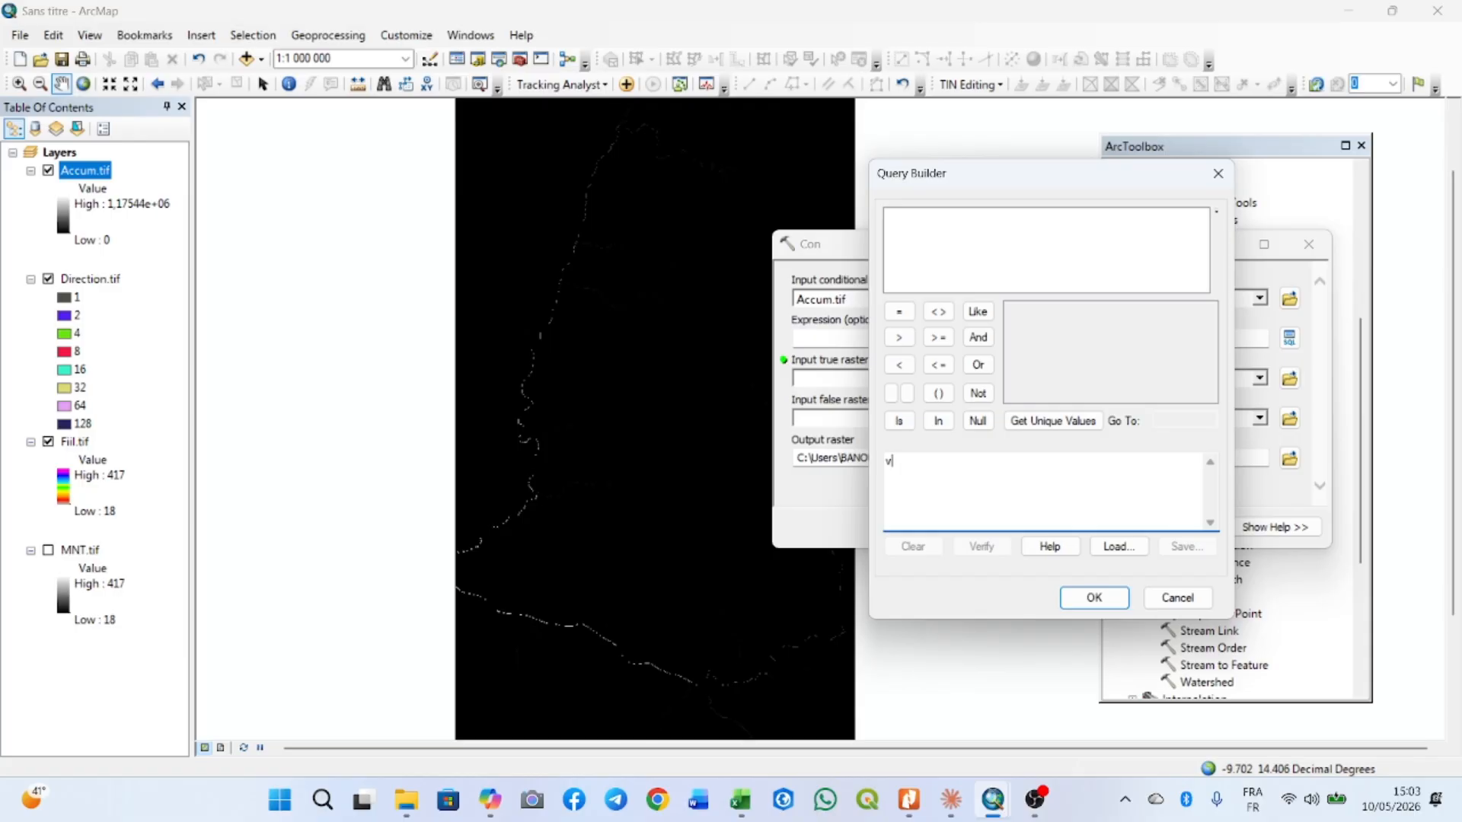
text(value)
click(898, 337)
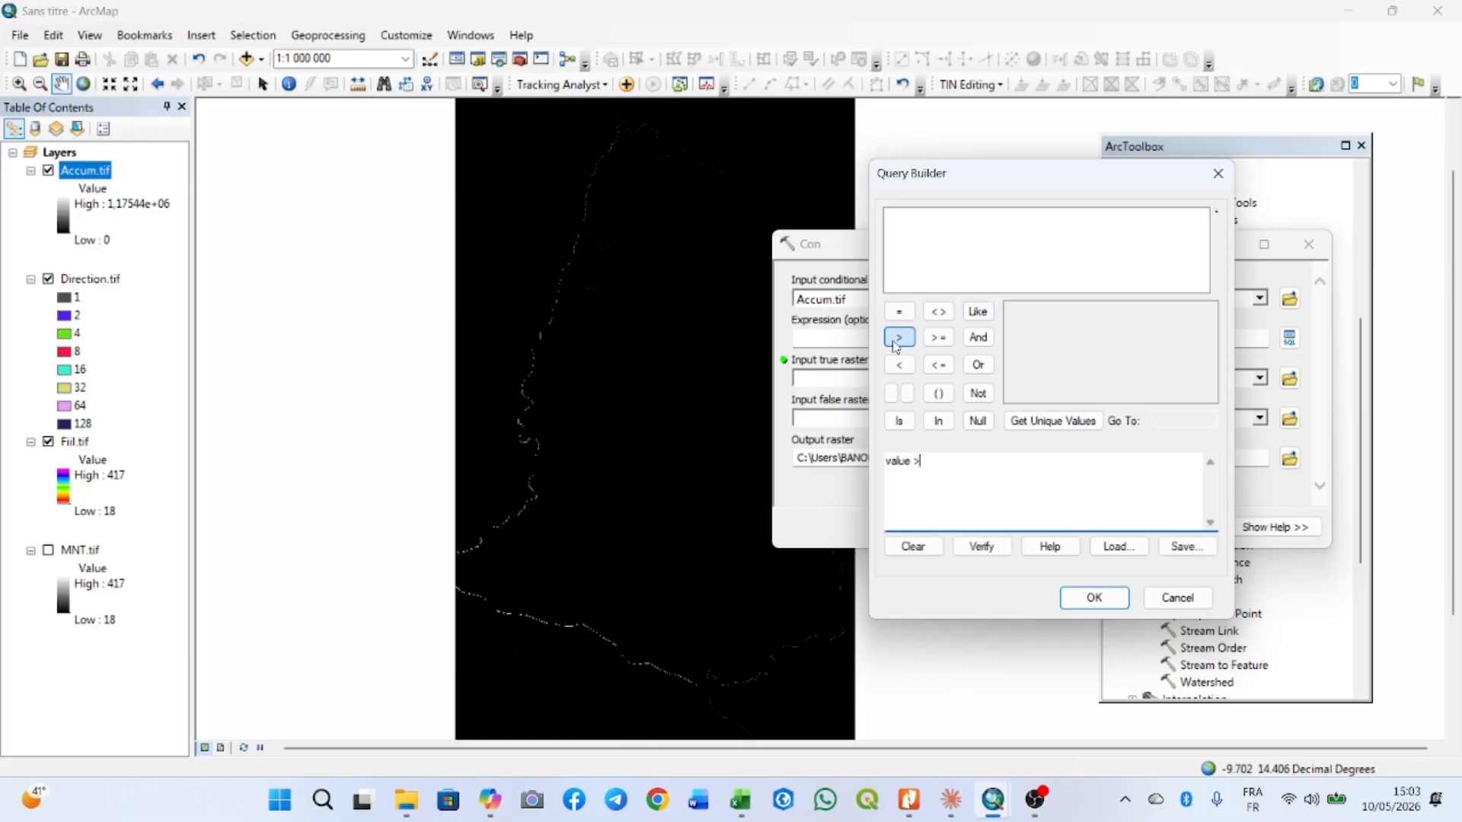
text(500)
click(1116, 606)
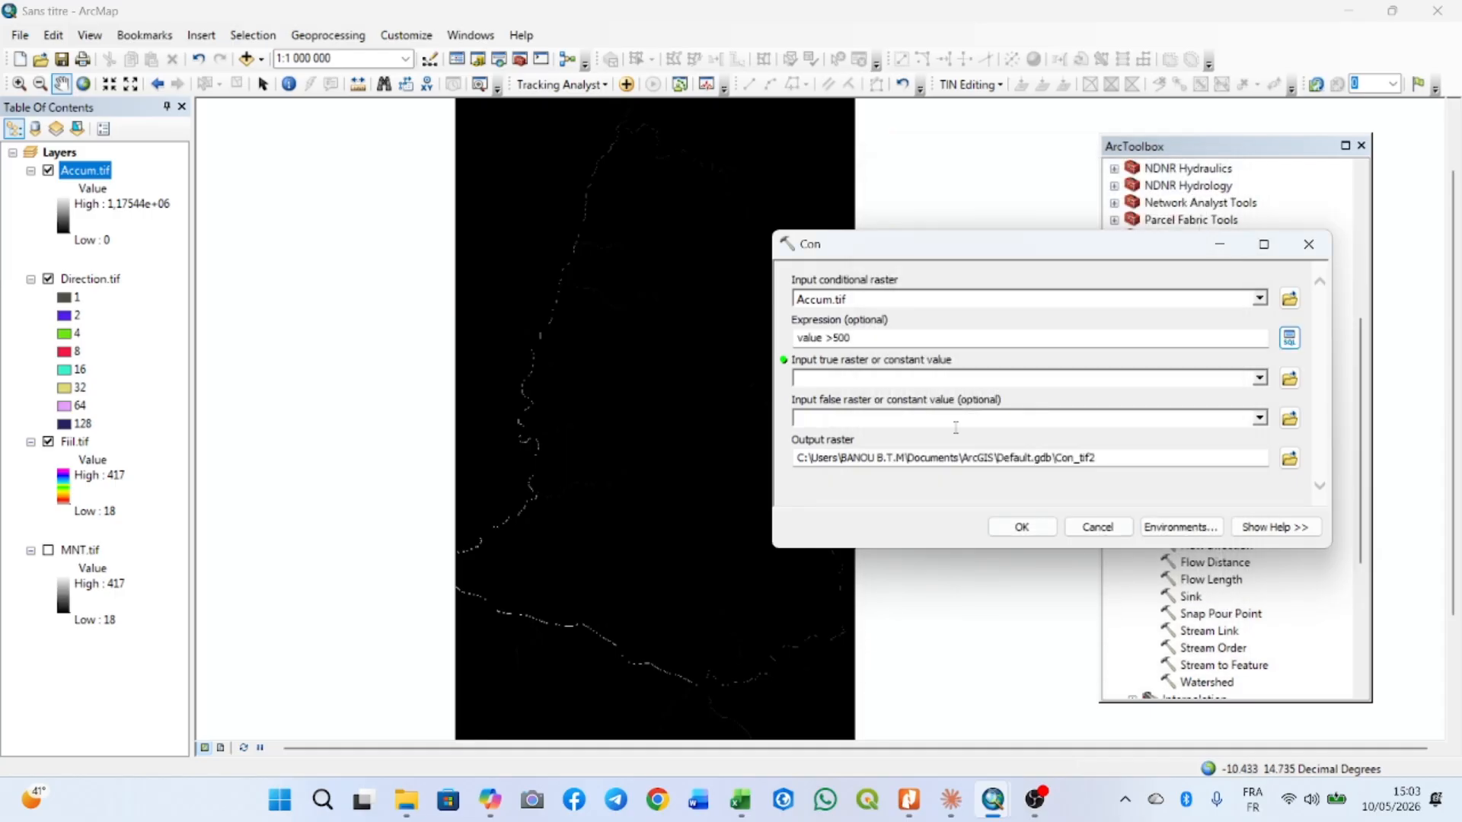
- Run Con with Accum.tif as the true raster, saving the output as Con.tif in the Delimitation BV folder
click(1267, 378)
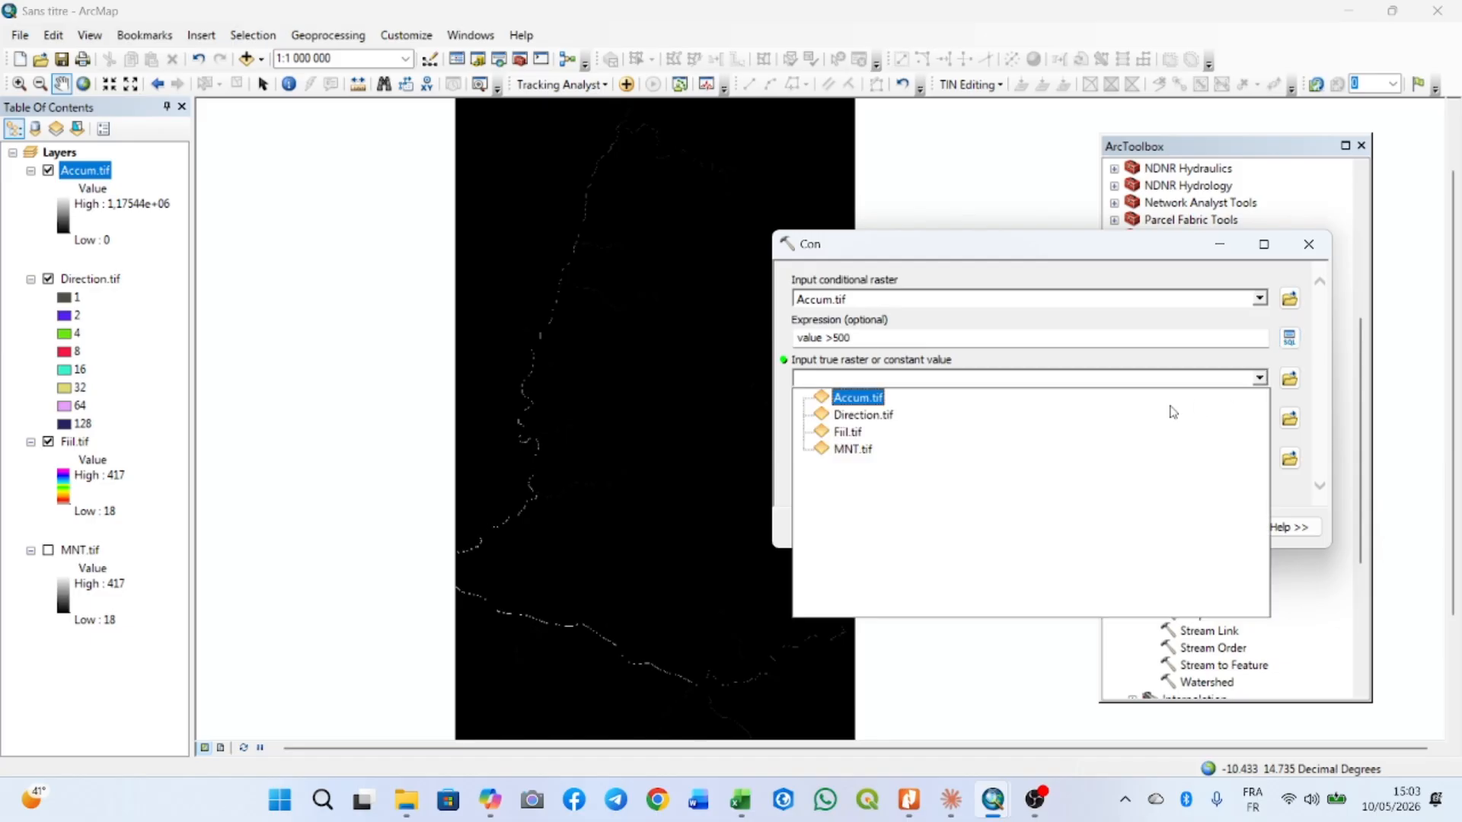
click(872, 399)
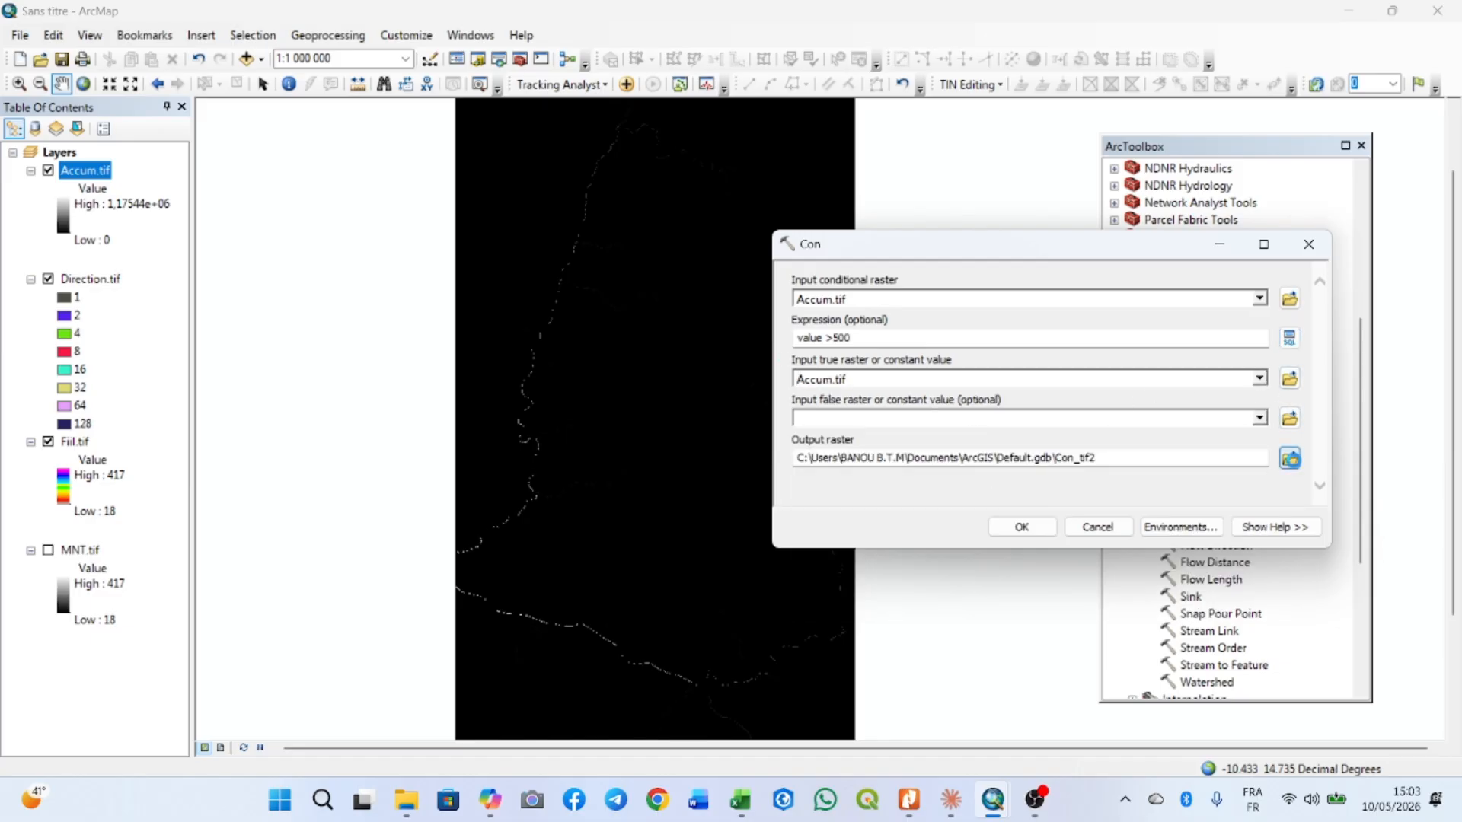
click(1289, 459)
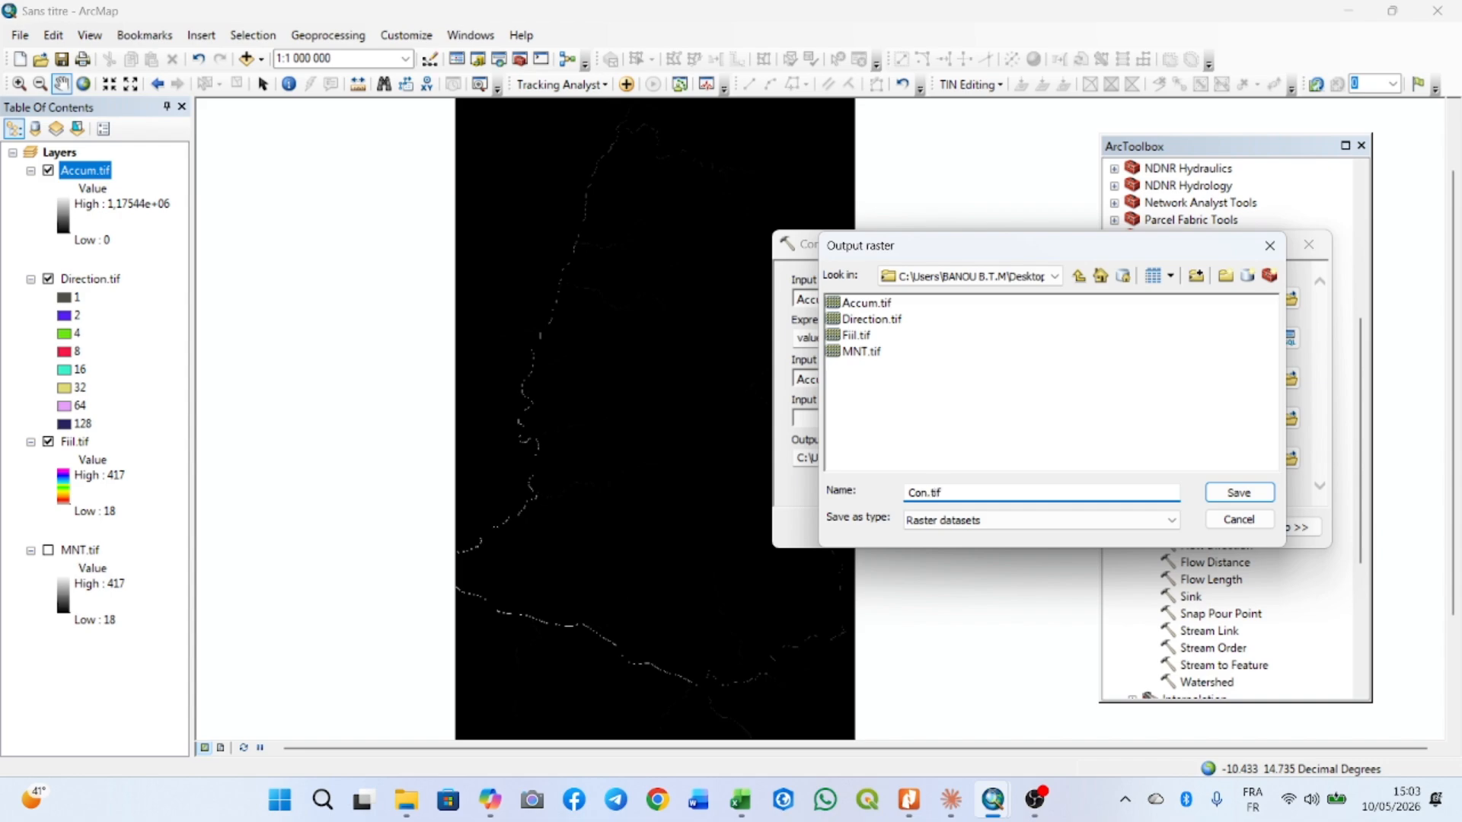
click(1211, 497)
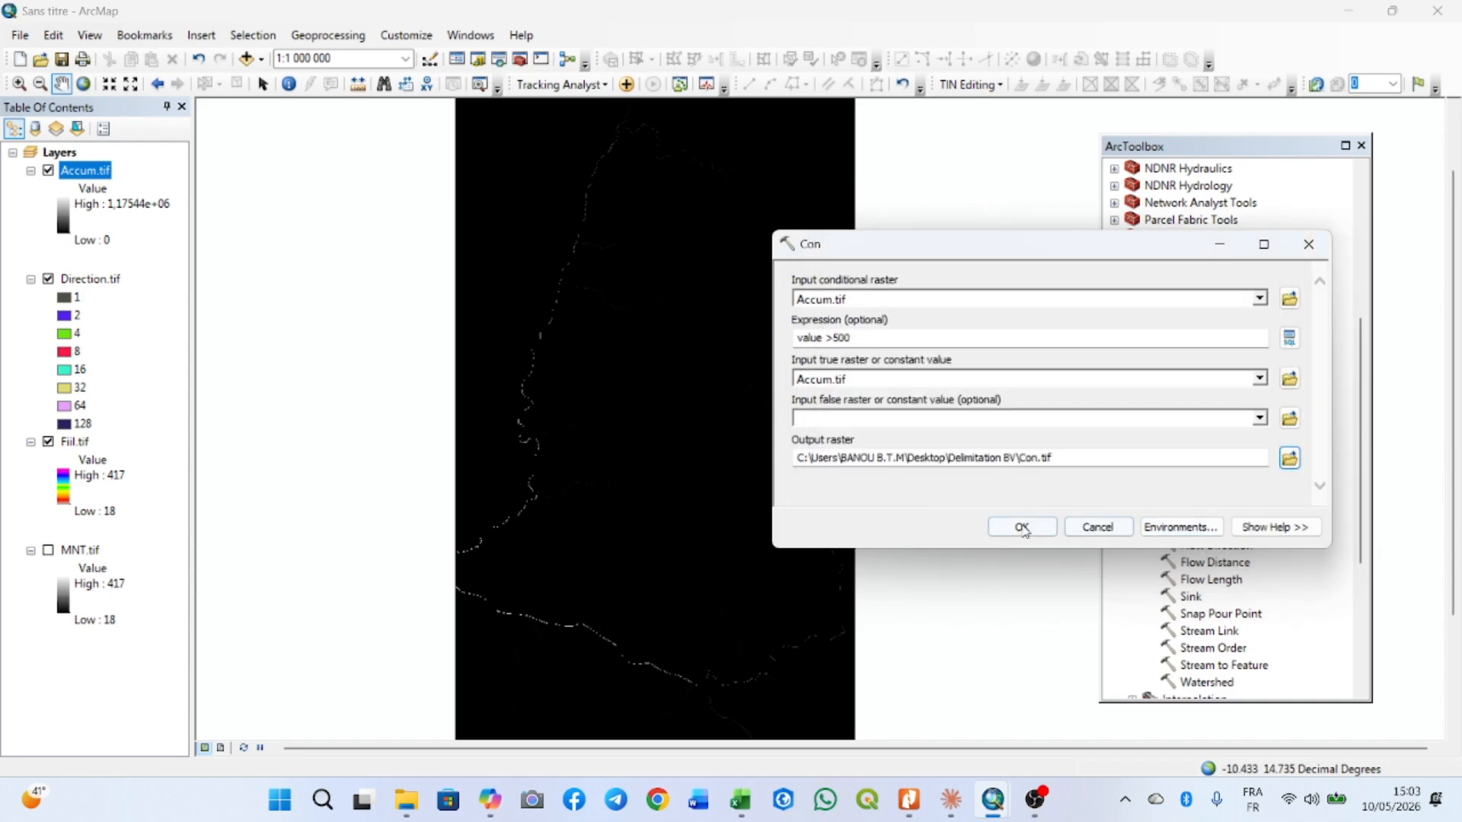
click(1020, 527)
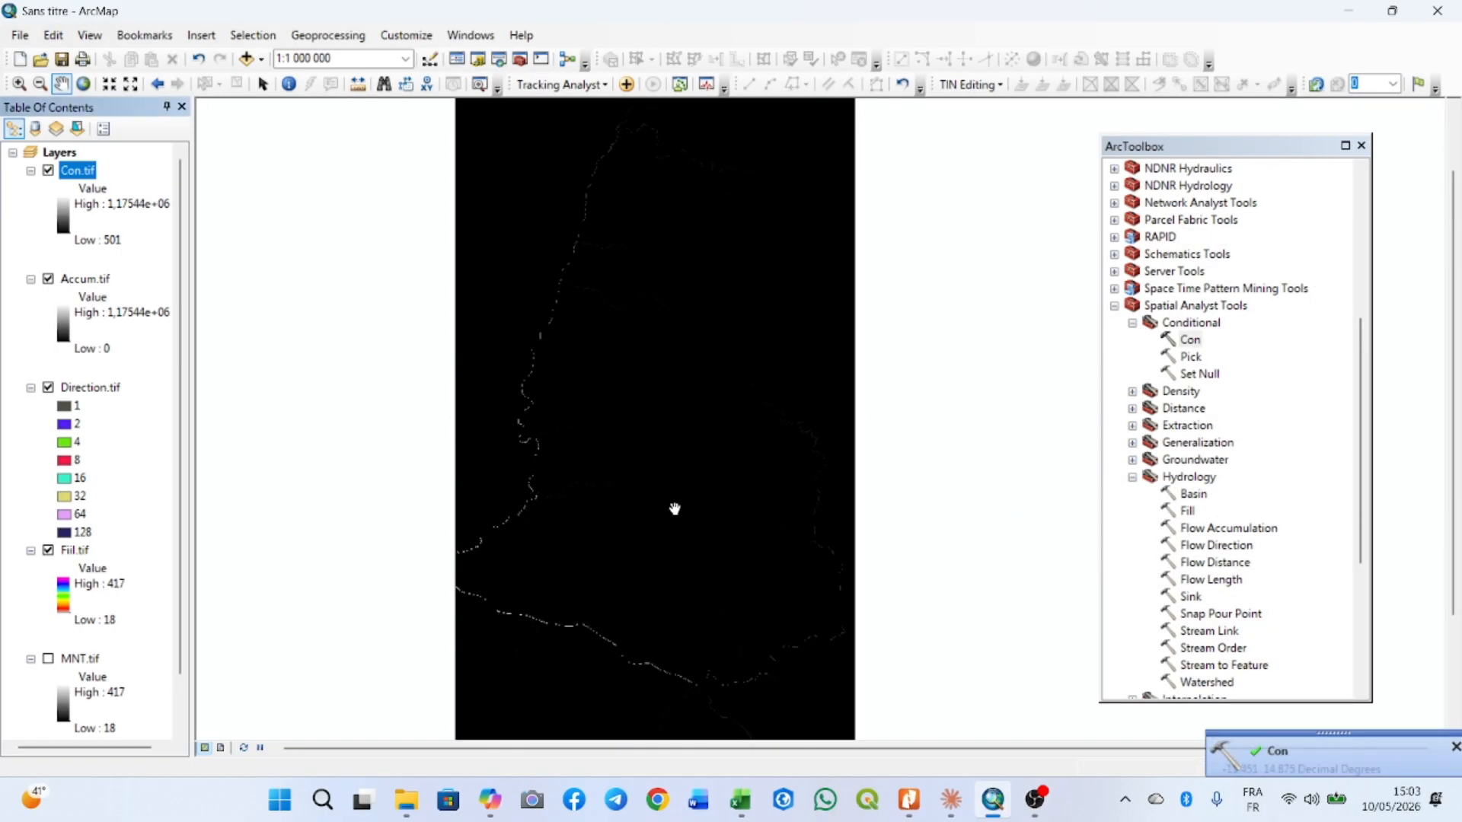
- Hide the Accum.tif and Direction.tif layers and apply the blue-to-yellow-to-red color ramp to Con.tif
click(49, 280)
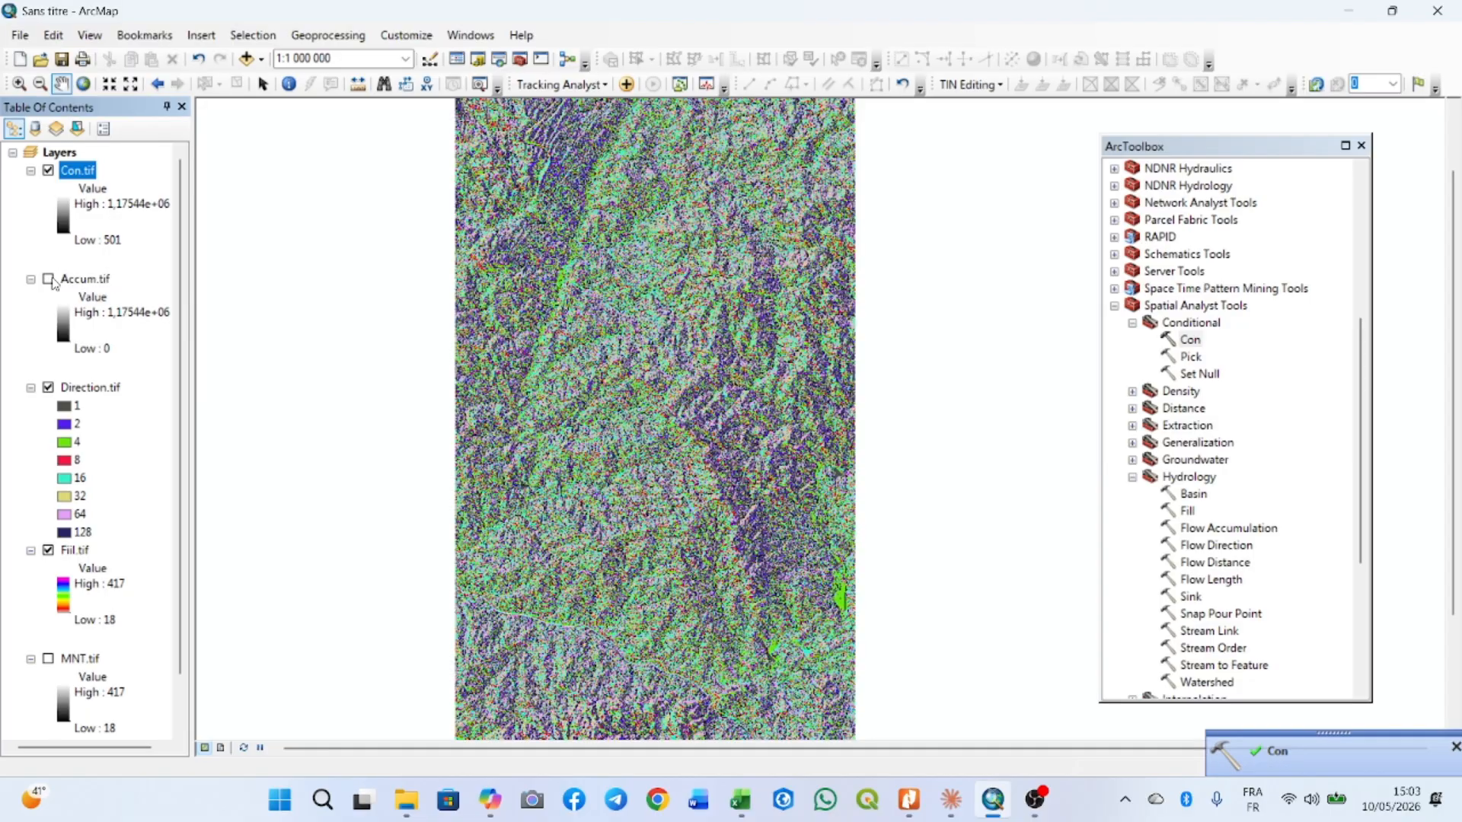
click(47, 389)
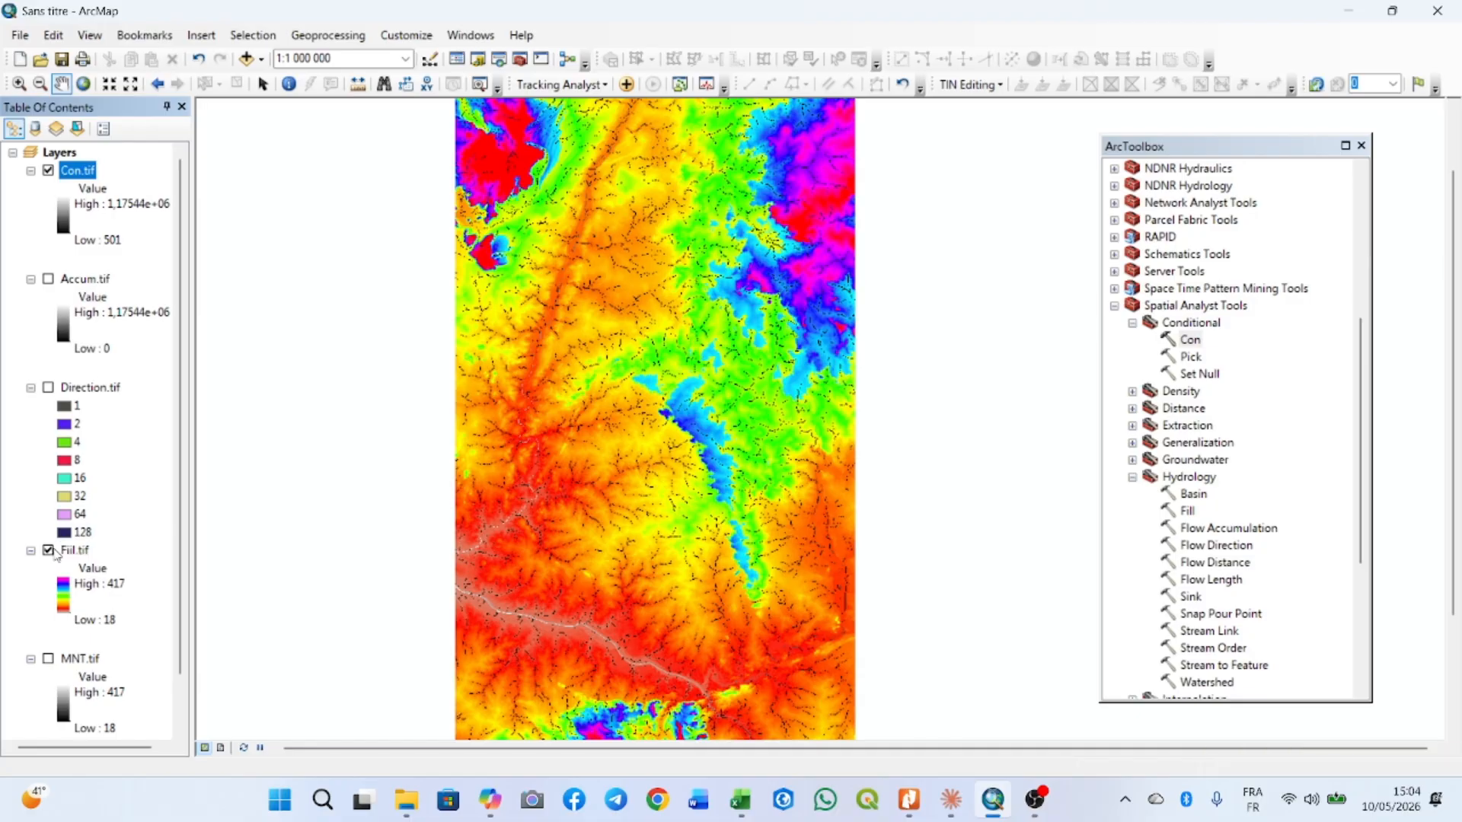
double_click(66, 224)
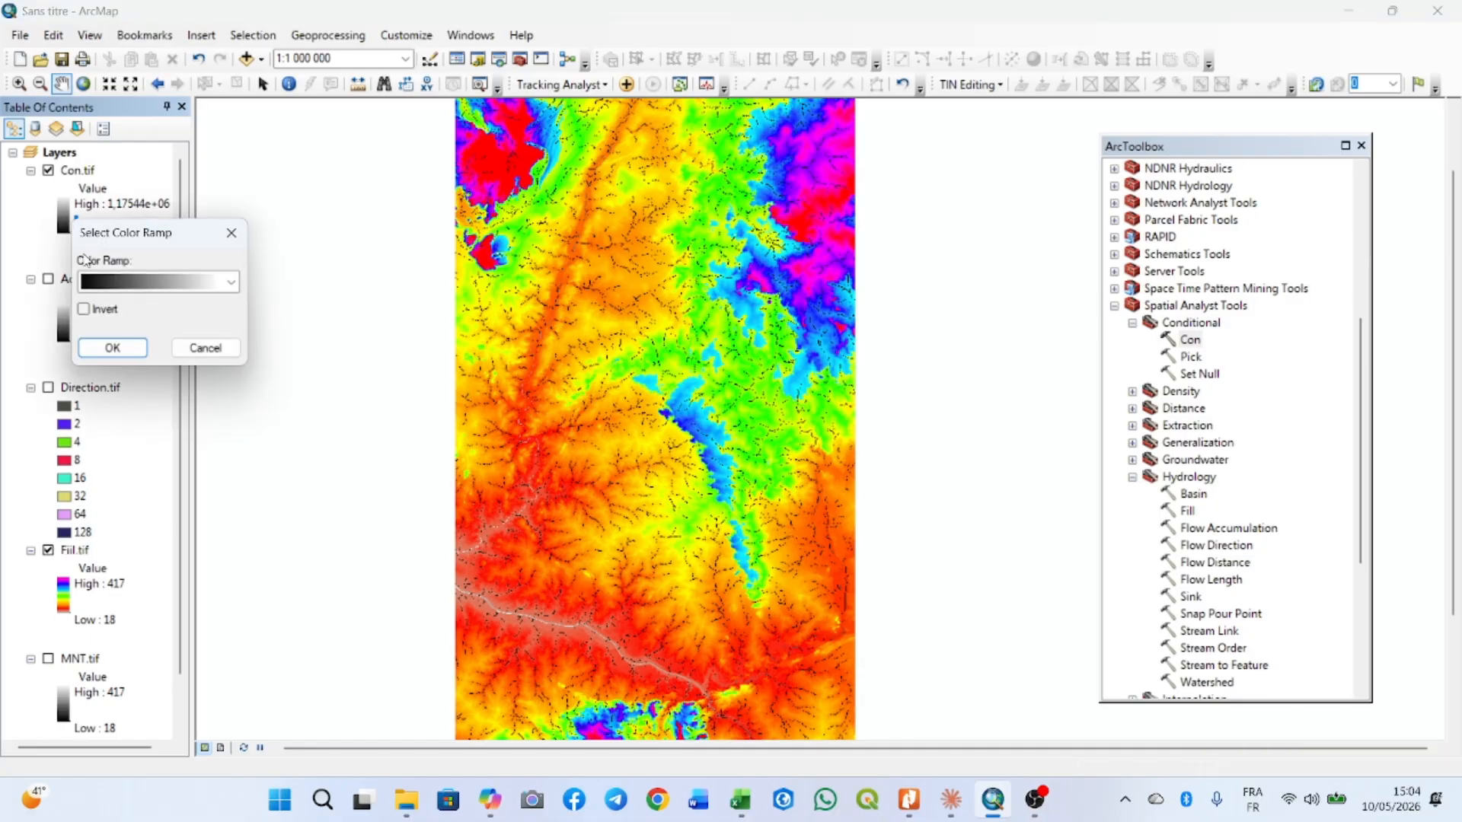
click(169, 281)
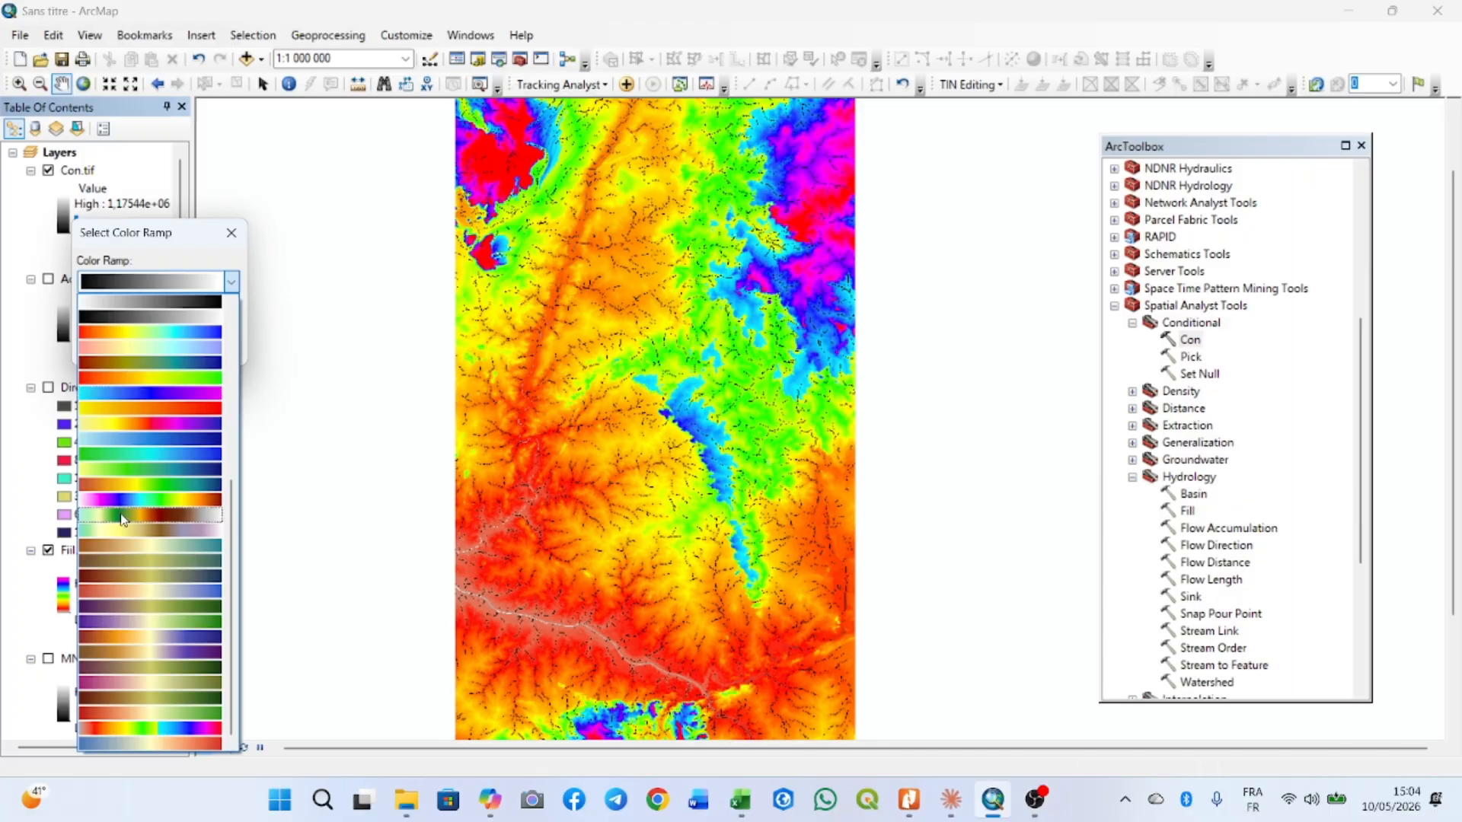
click(133, 742)
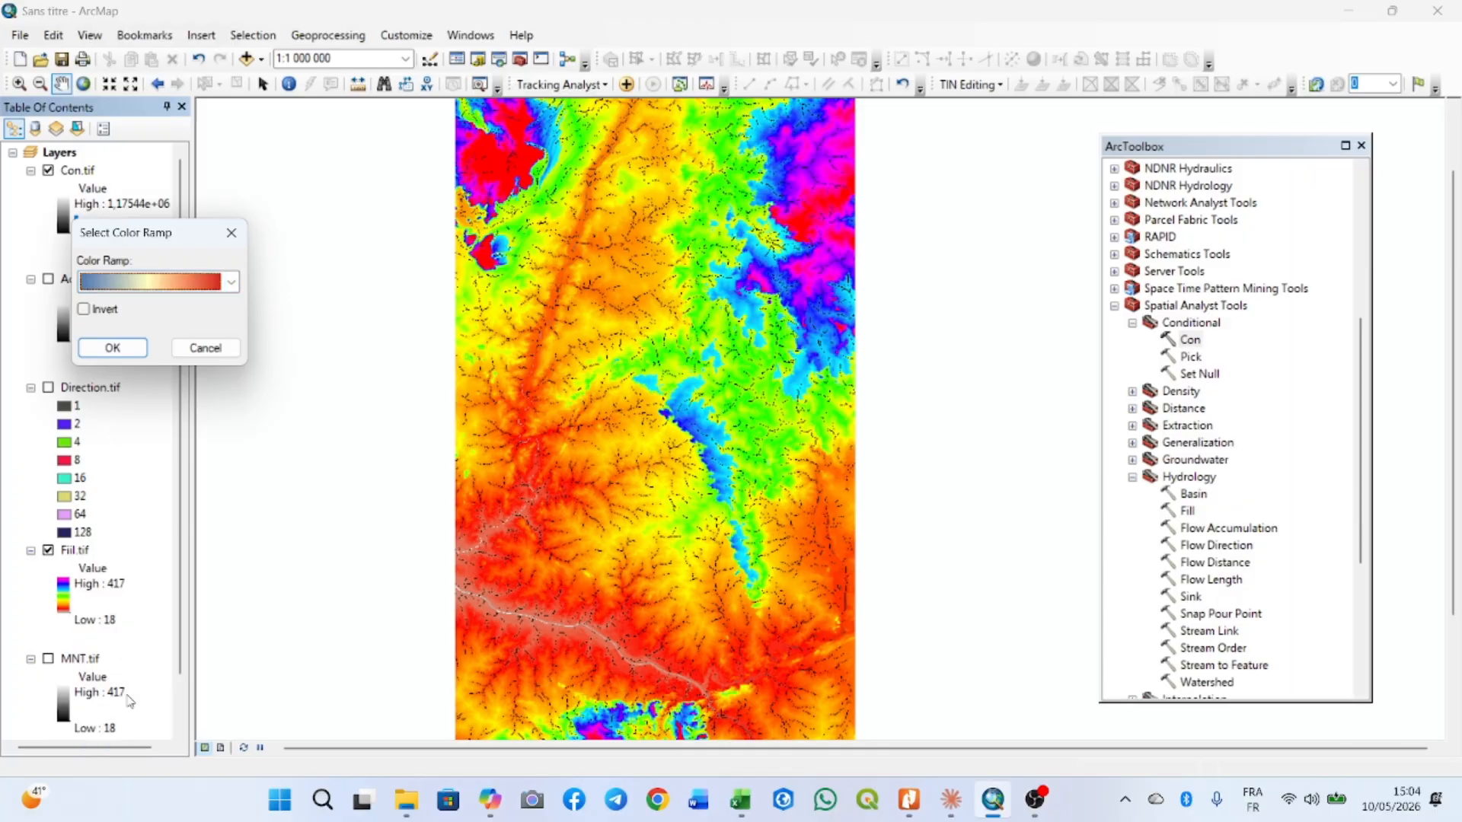
click(112, 346)
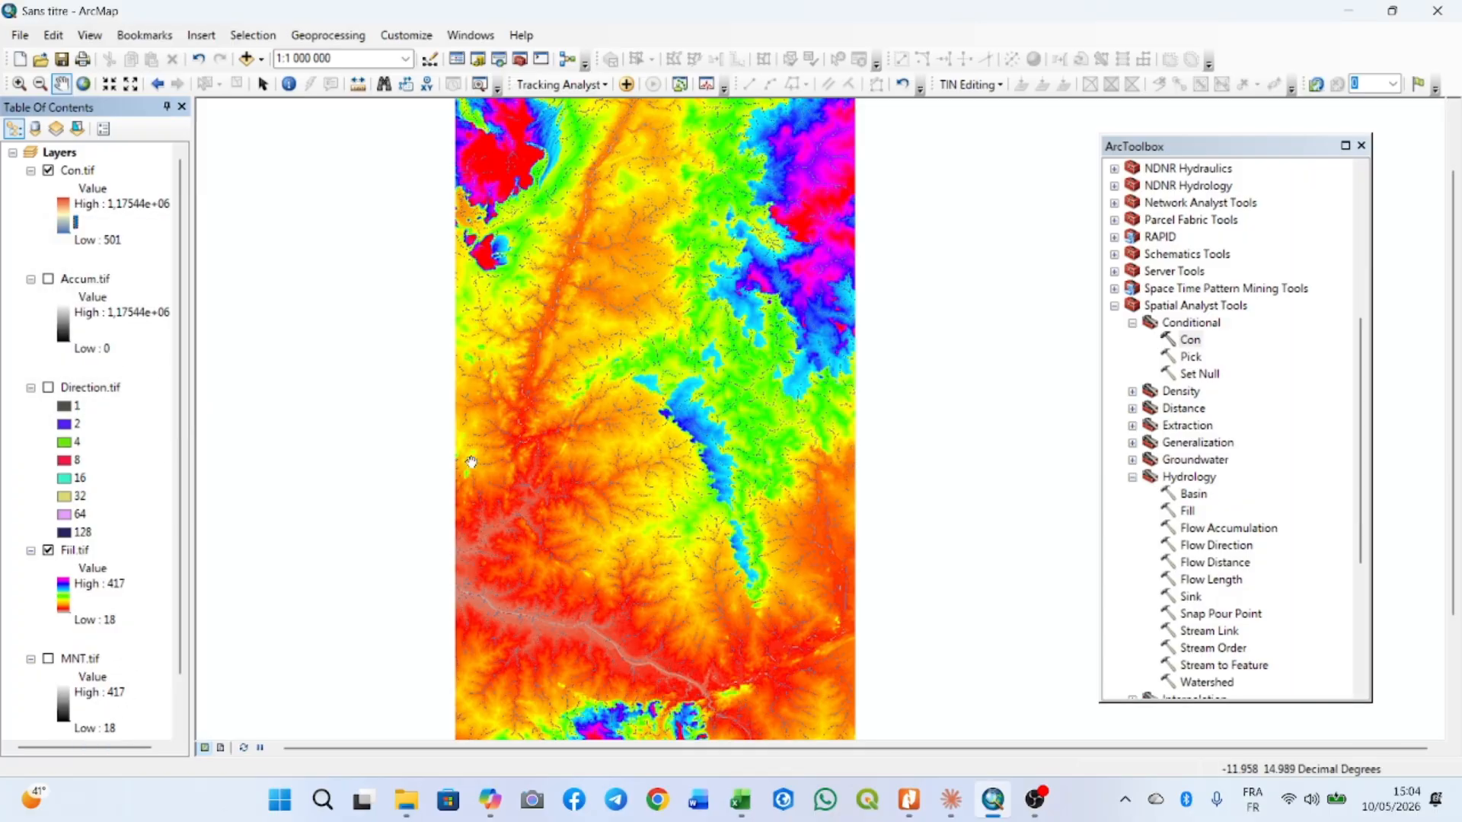
- Hide the Fiil.tif layer and inspect the Con.tif stream network alone at several scales
scroll(16, 329, down, 1)
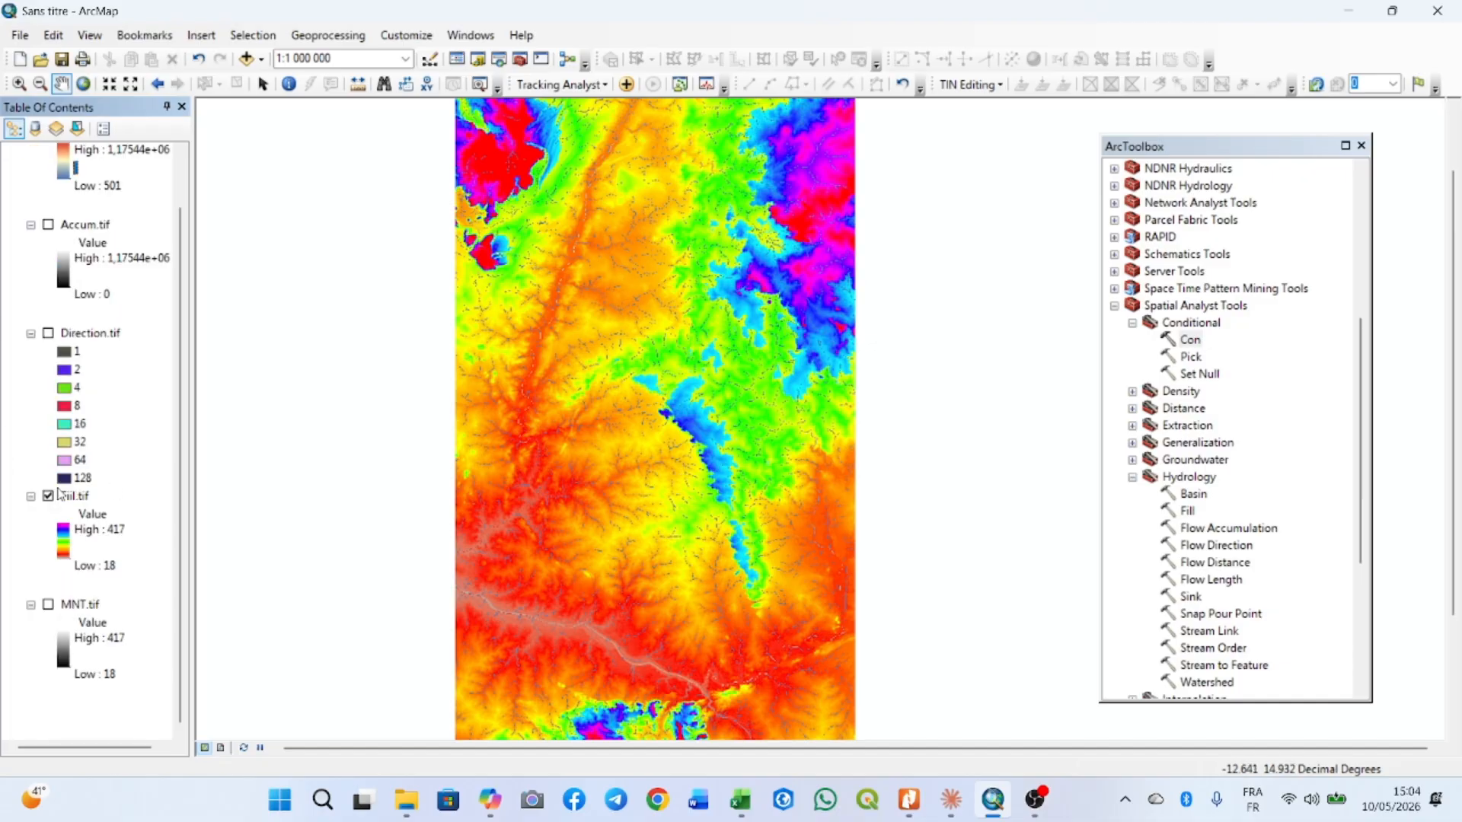
click(48, 496)
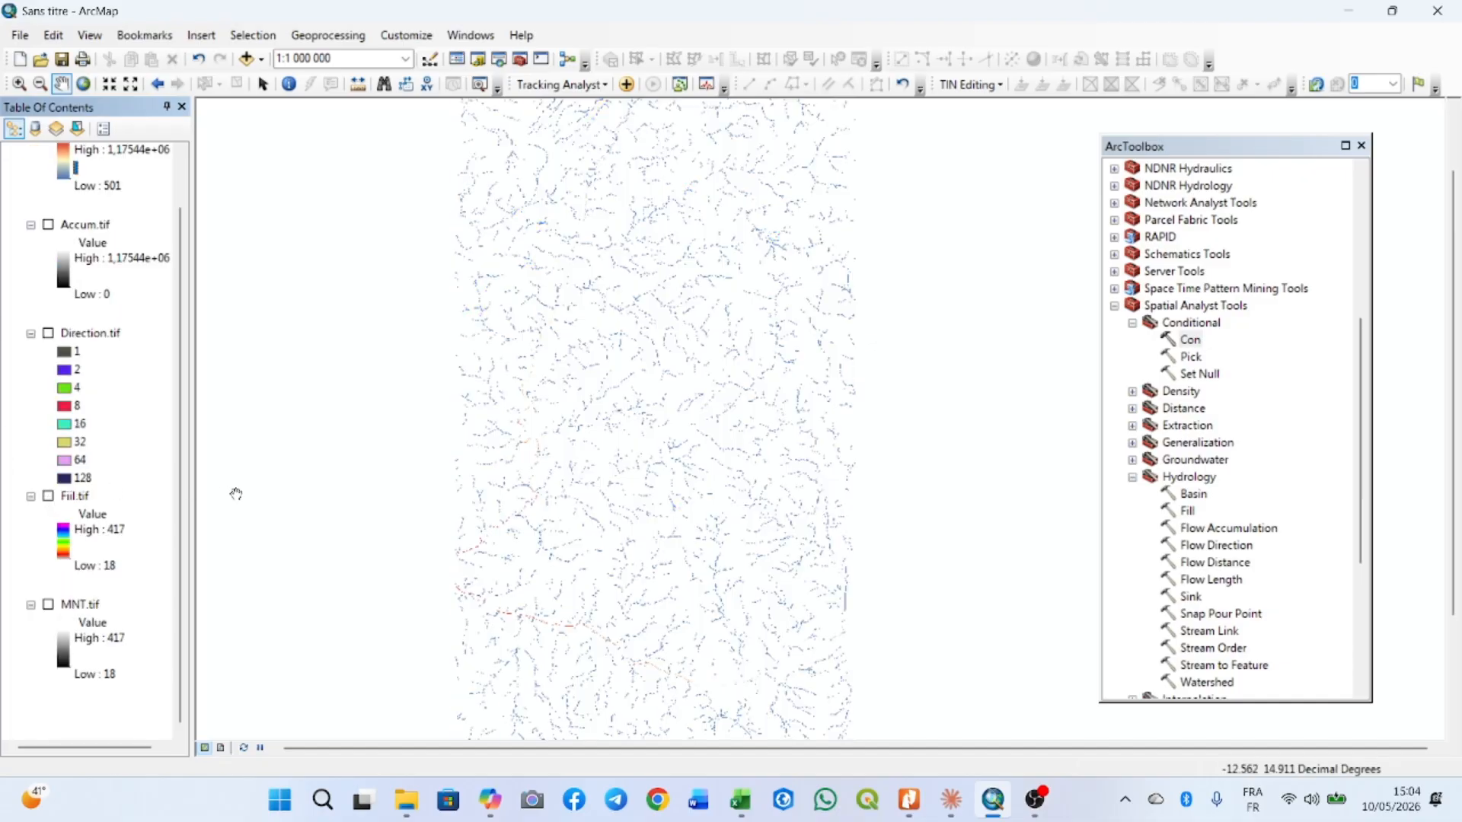
scroll(626, 416, down, 1)
scroll(626, 416, down, 1)
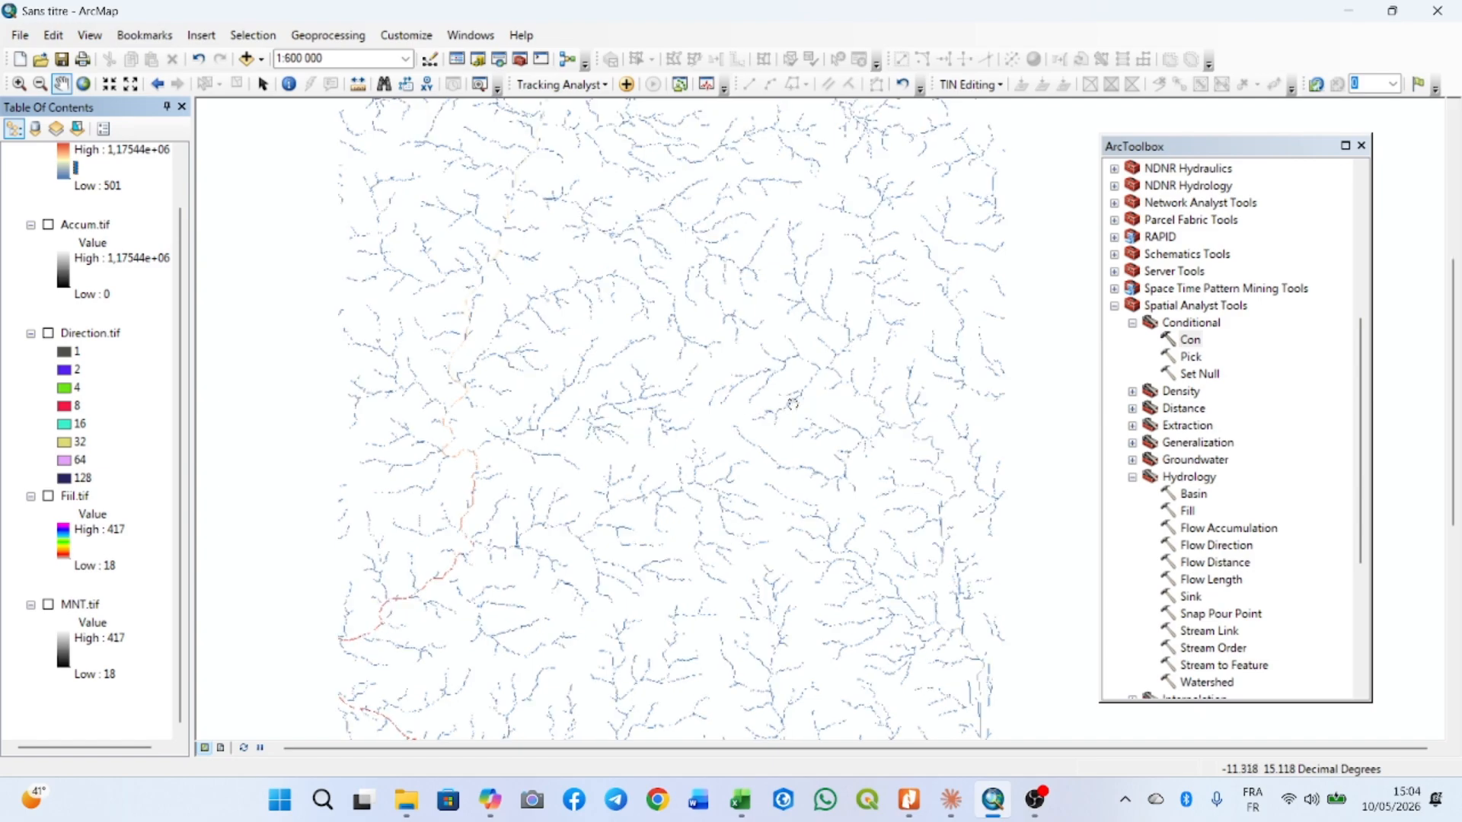
scroll(670, 432, down, 1)
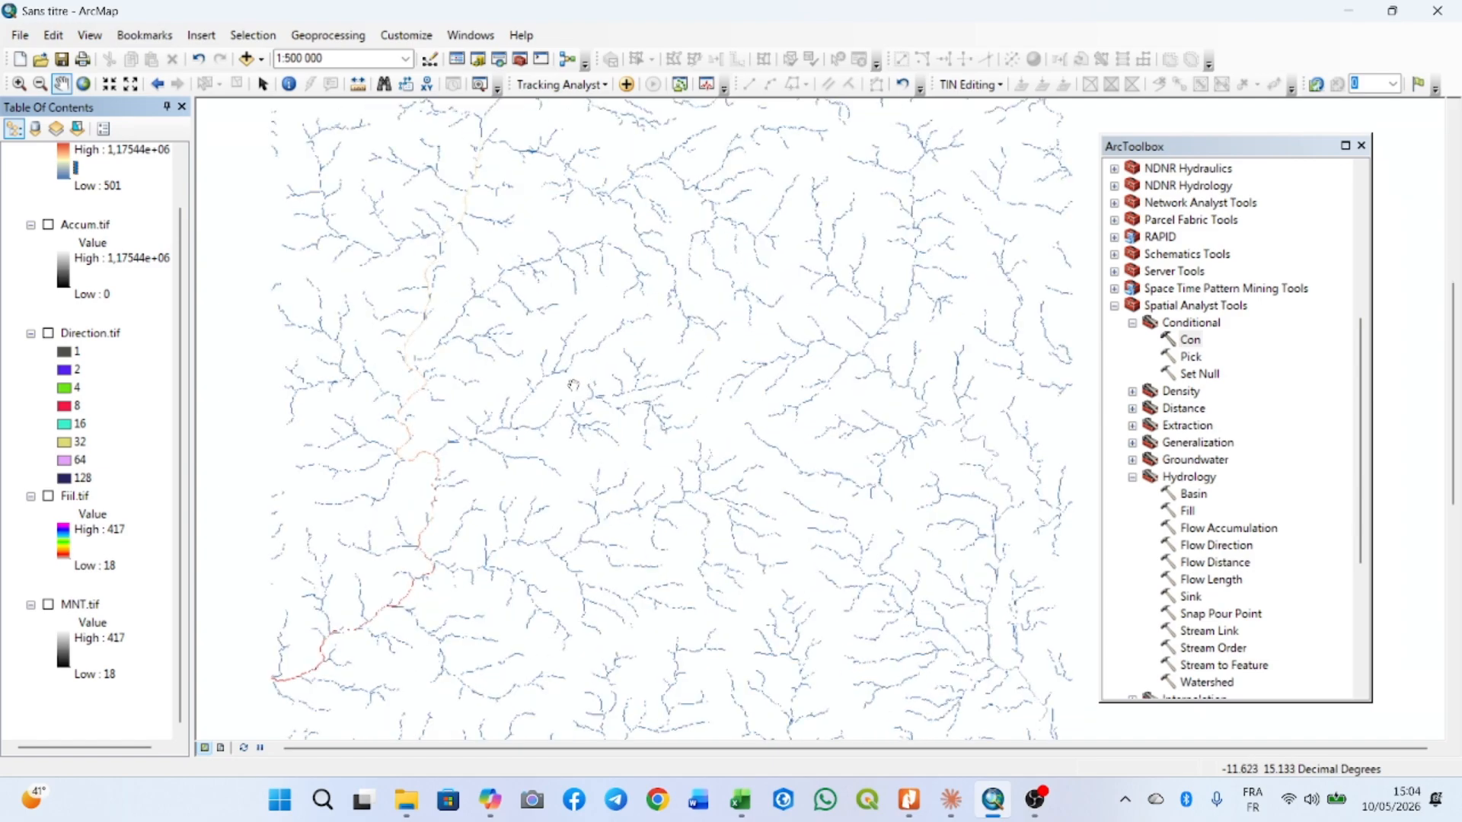
scroll(594, 411, up, 2)
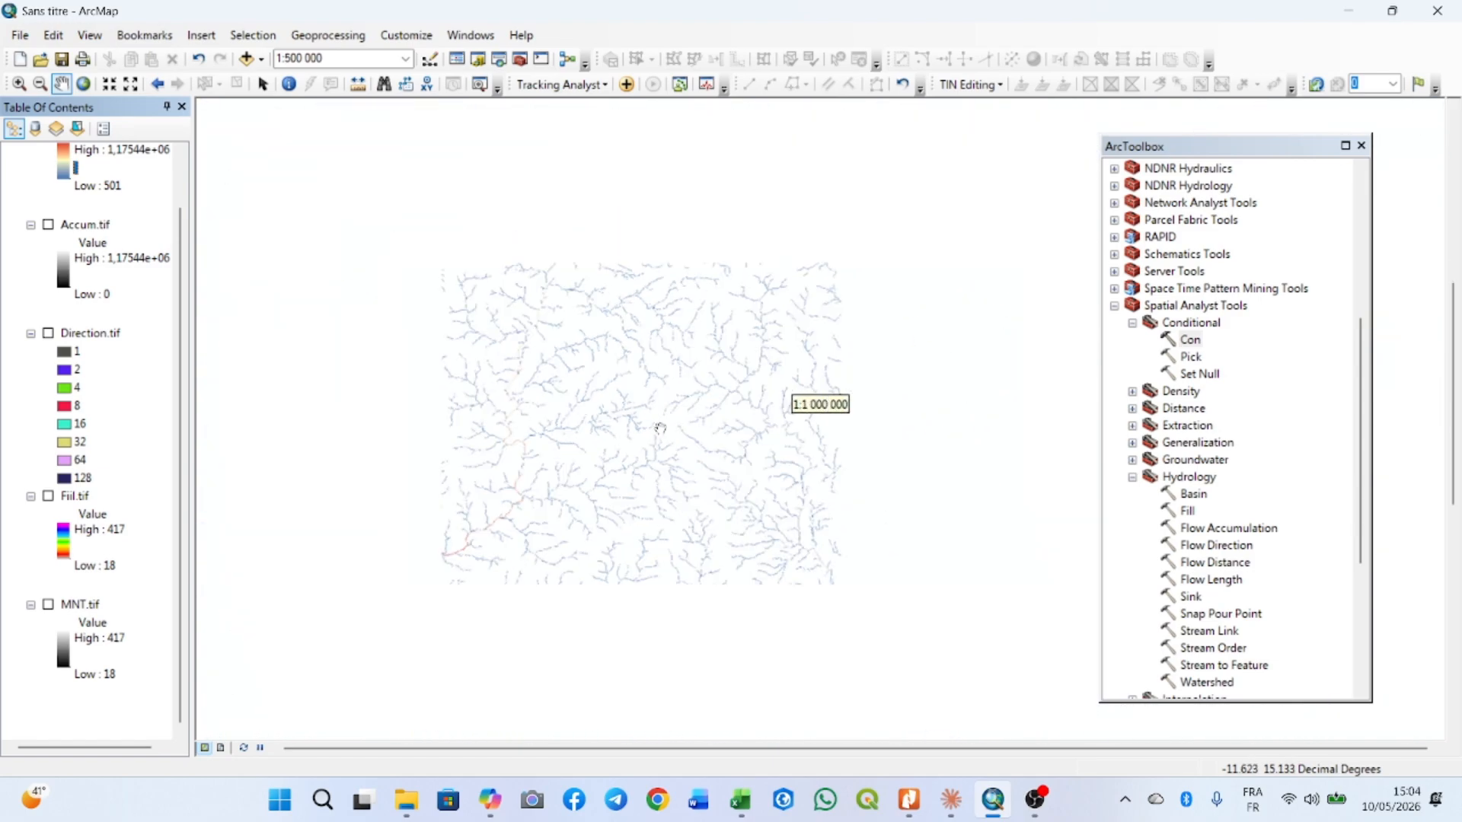
scroll(1253, 600, down, 2)
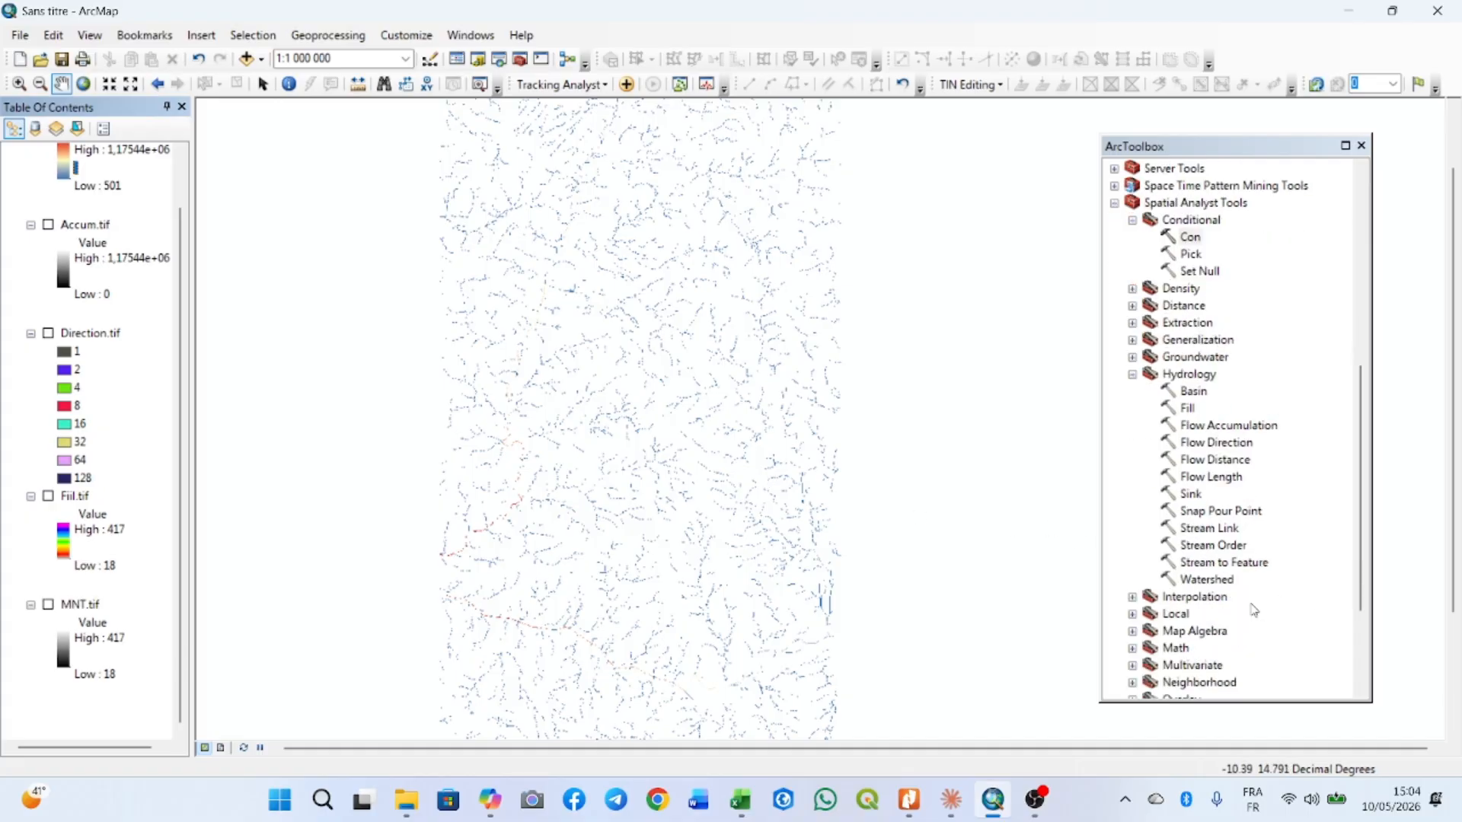
- Set up the Stream Order tool with Con.tif as the stream raster and Direction.tif as the flow direction raster
double_click(1215, 547)
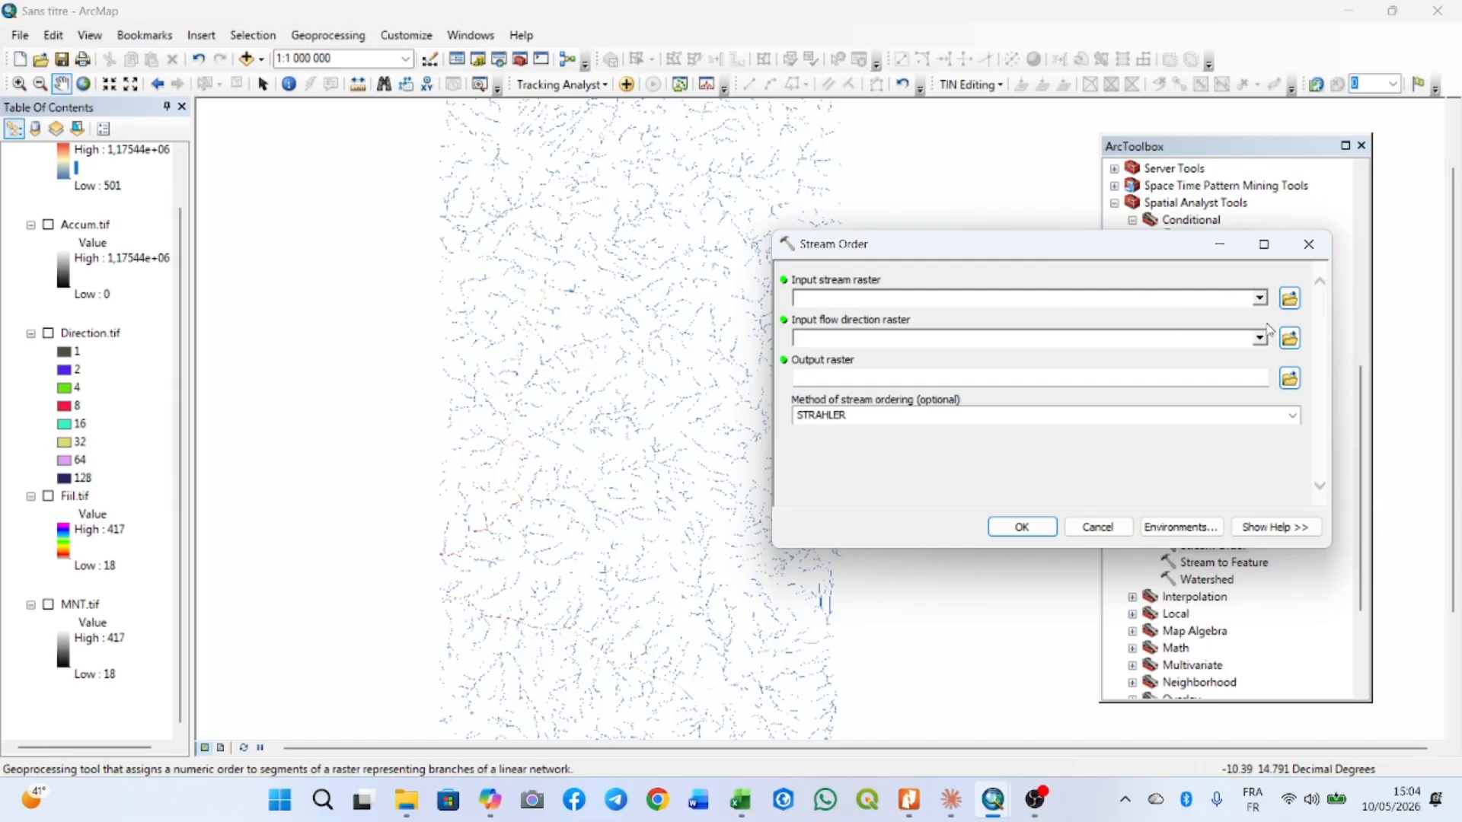
click(1260, 298)
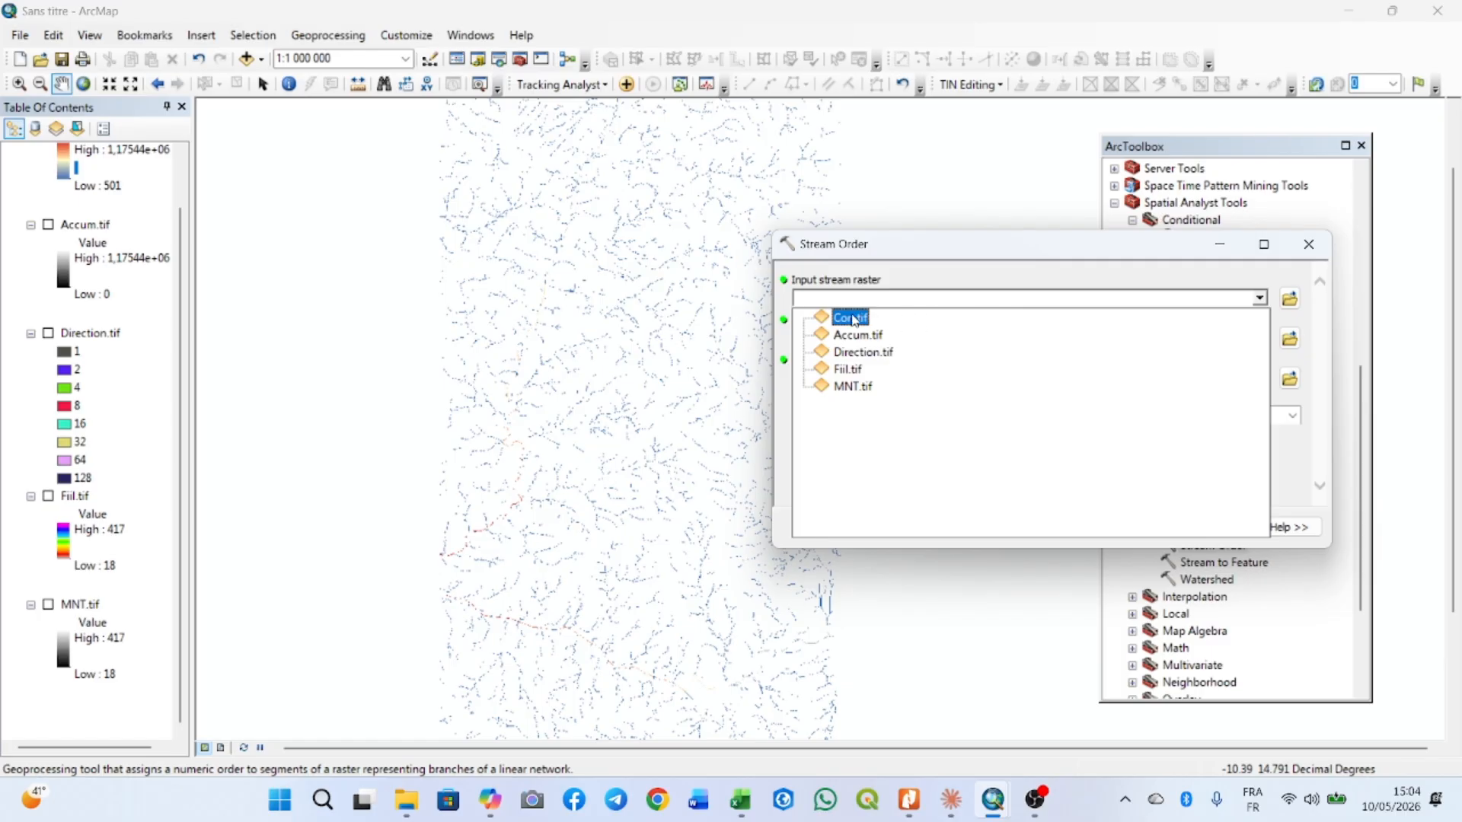
click(914, 314)
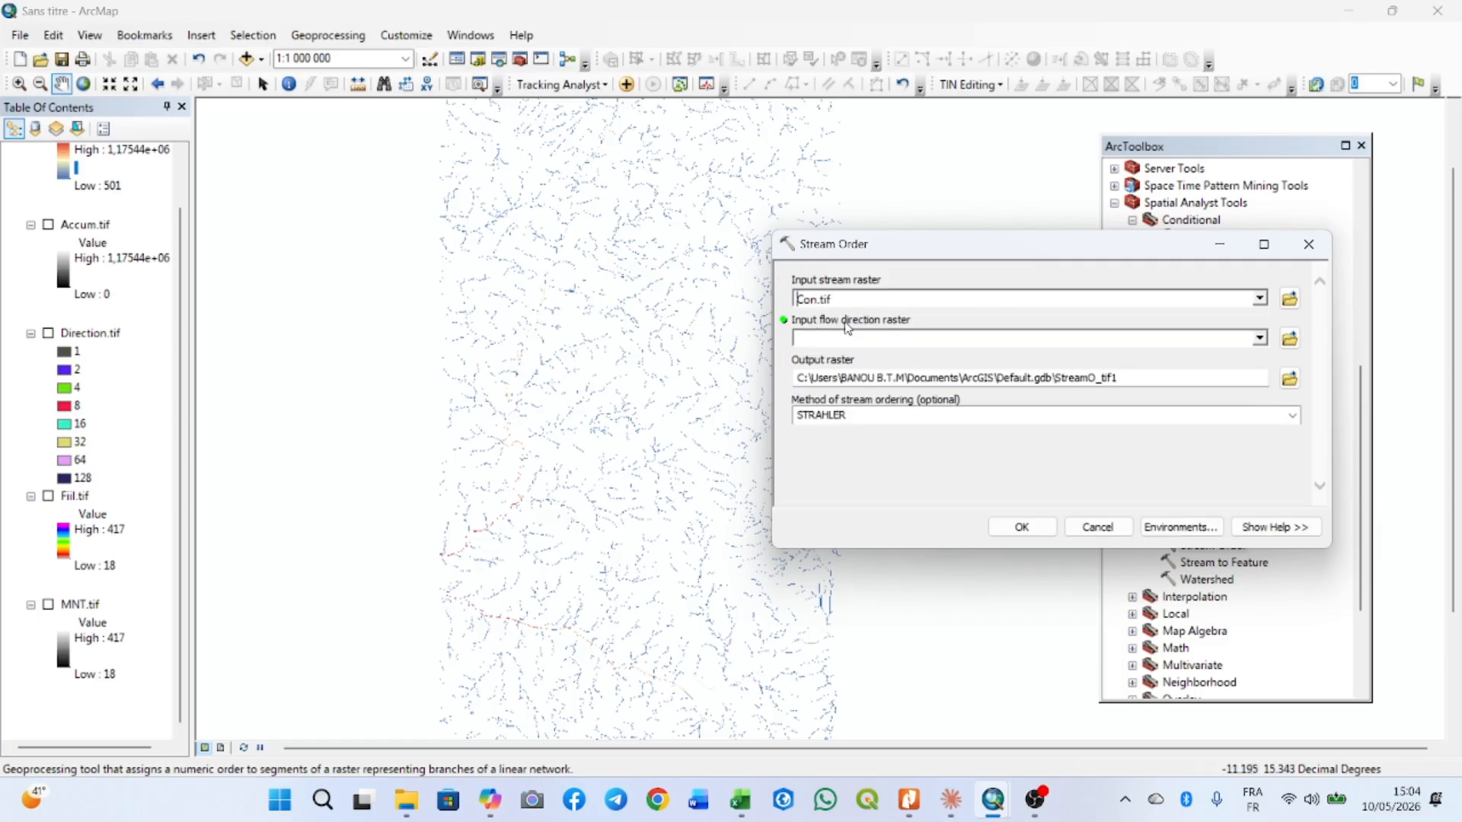
click(1261, 338)
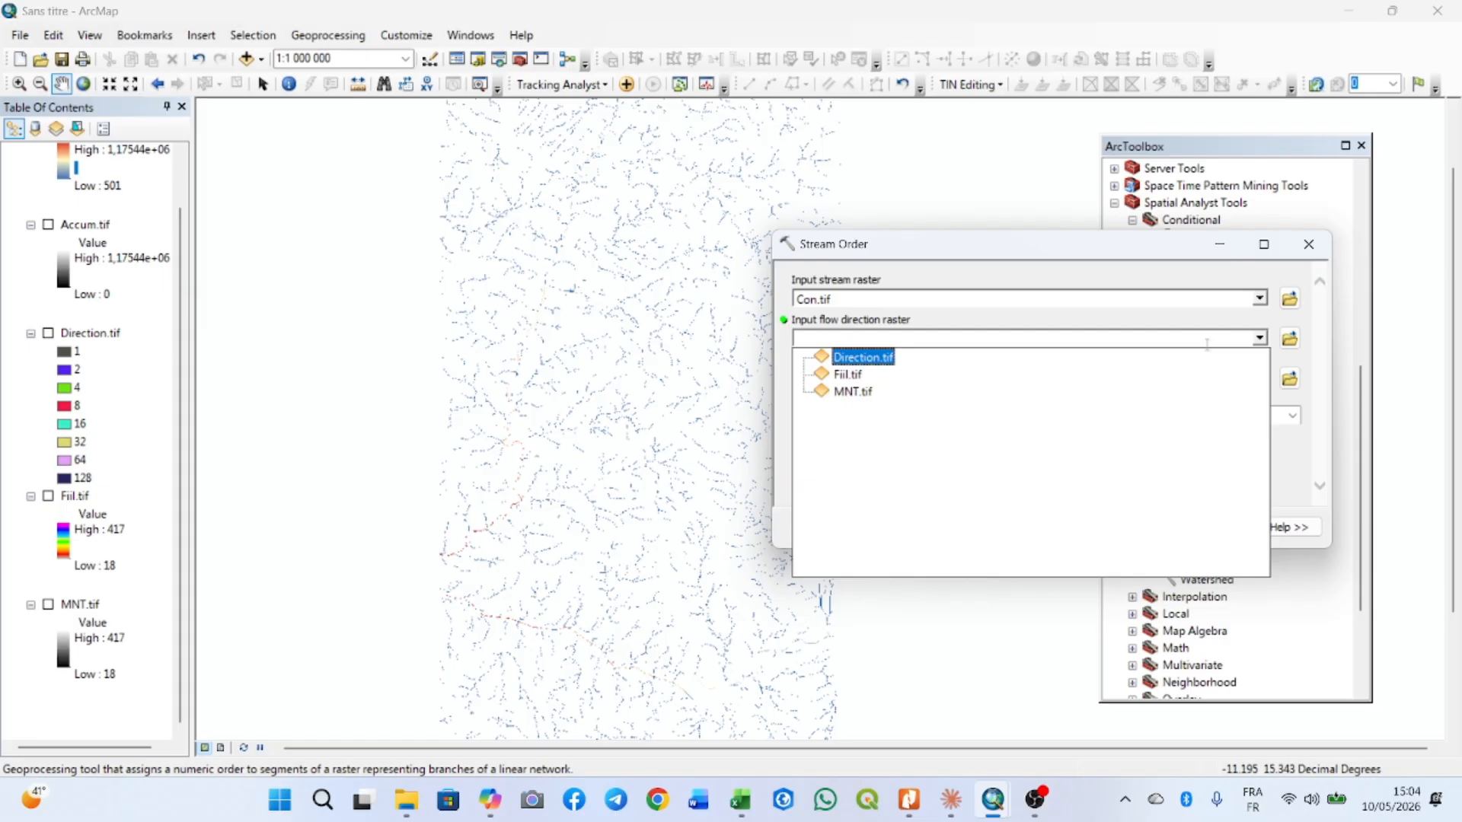
click(875, 358)
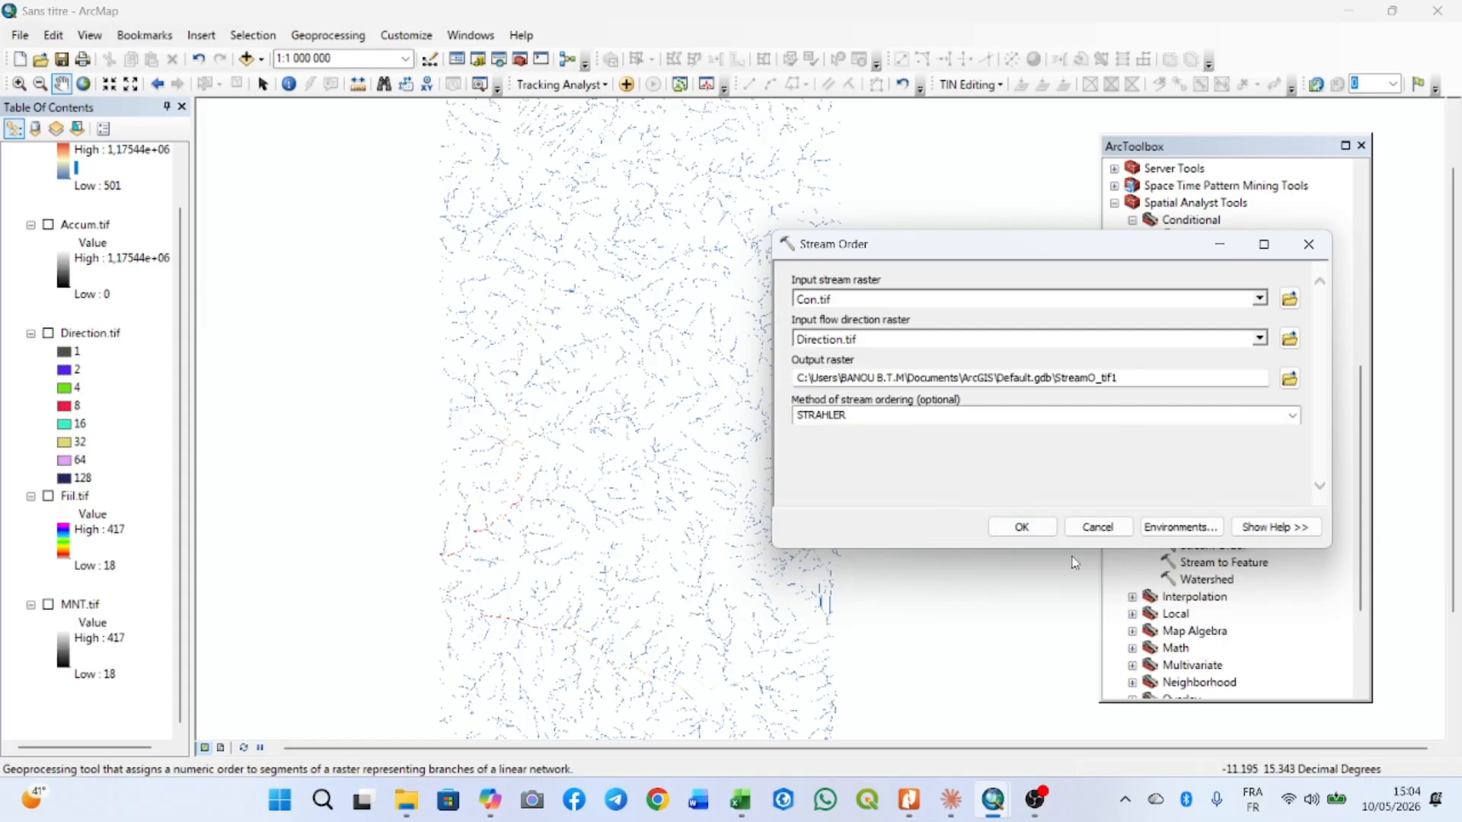
- Save the Stream Order output raster in the Delimitation BV folder and run the tool with the STRAHLER method
click(1028, 531)
click(1290, 379)
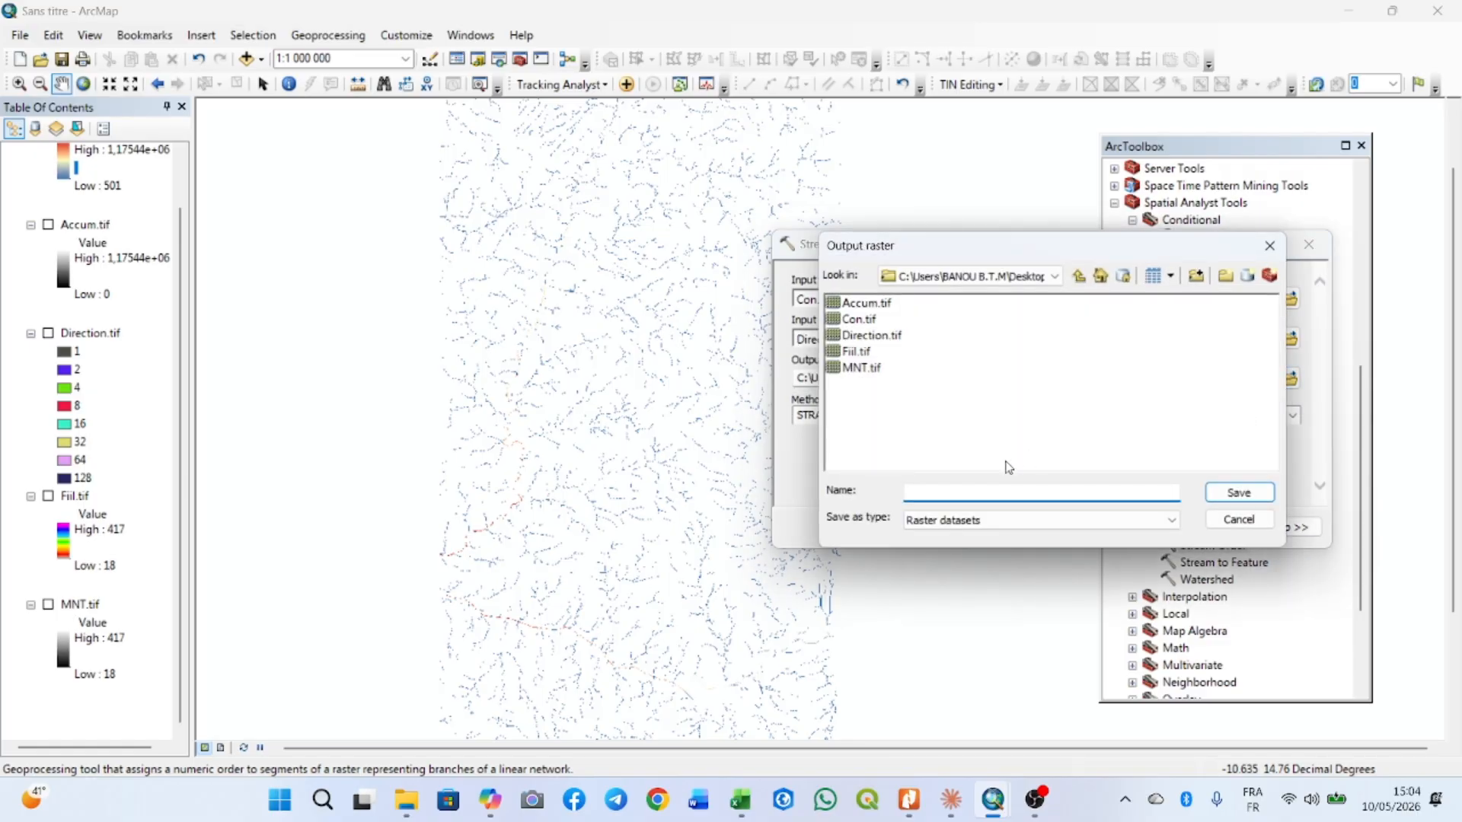
click(948, 516)
click(944, 526)
click(944, 489)
click(1239, 493)
click(1024, 524)
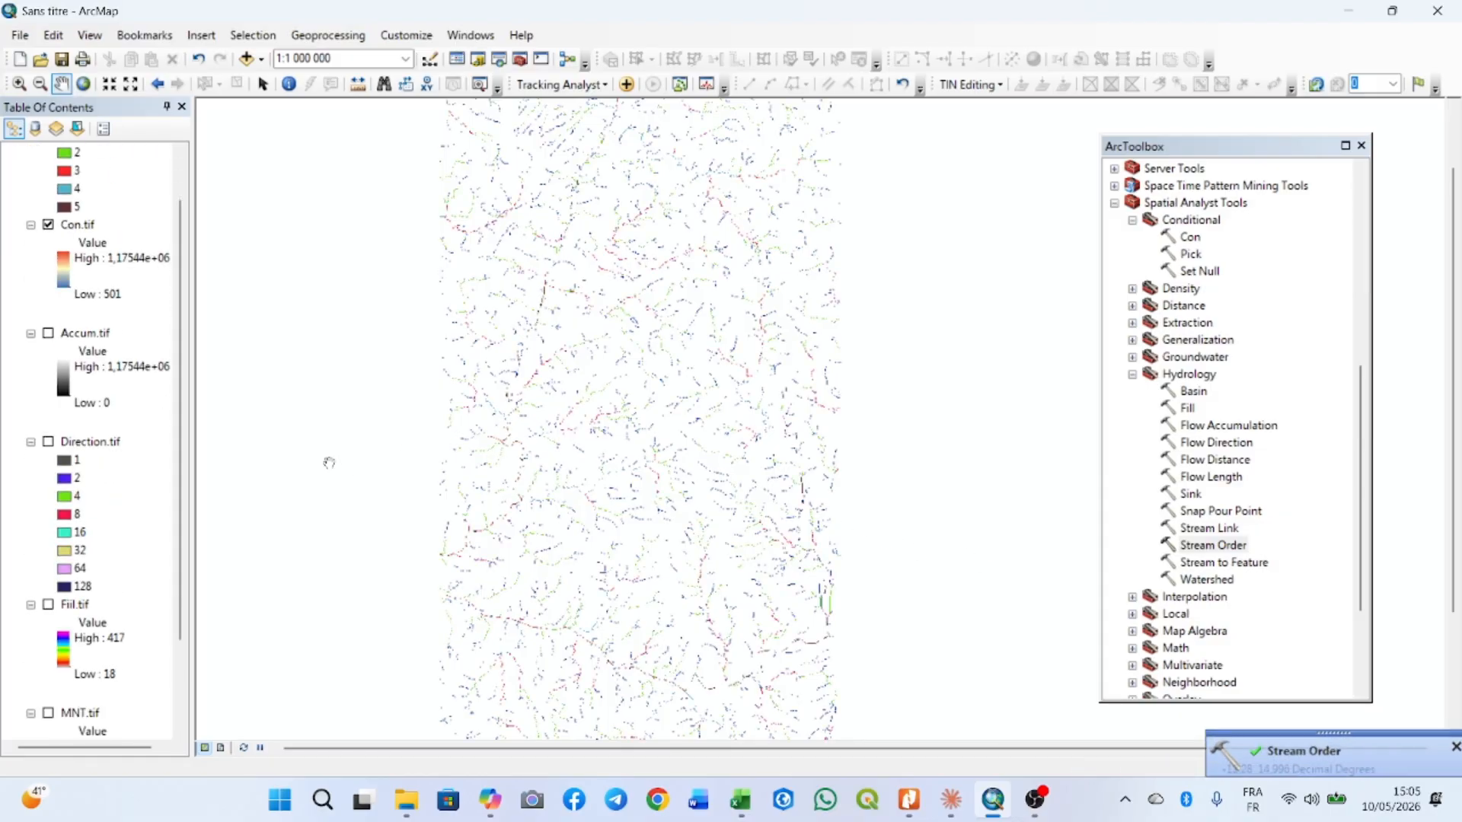
- Examine the stream order classes along the main channel and its tributaries up close
scroll(594, 300, down, 1)
scroll(614, 367, up, 1)
scroll(613, 367, up, 4)
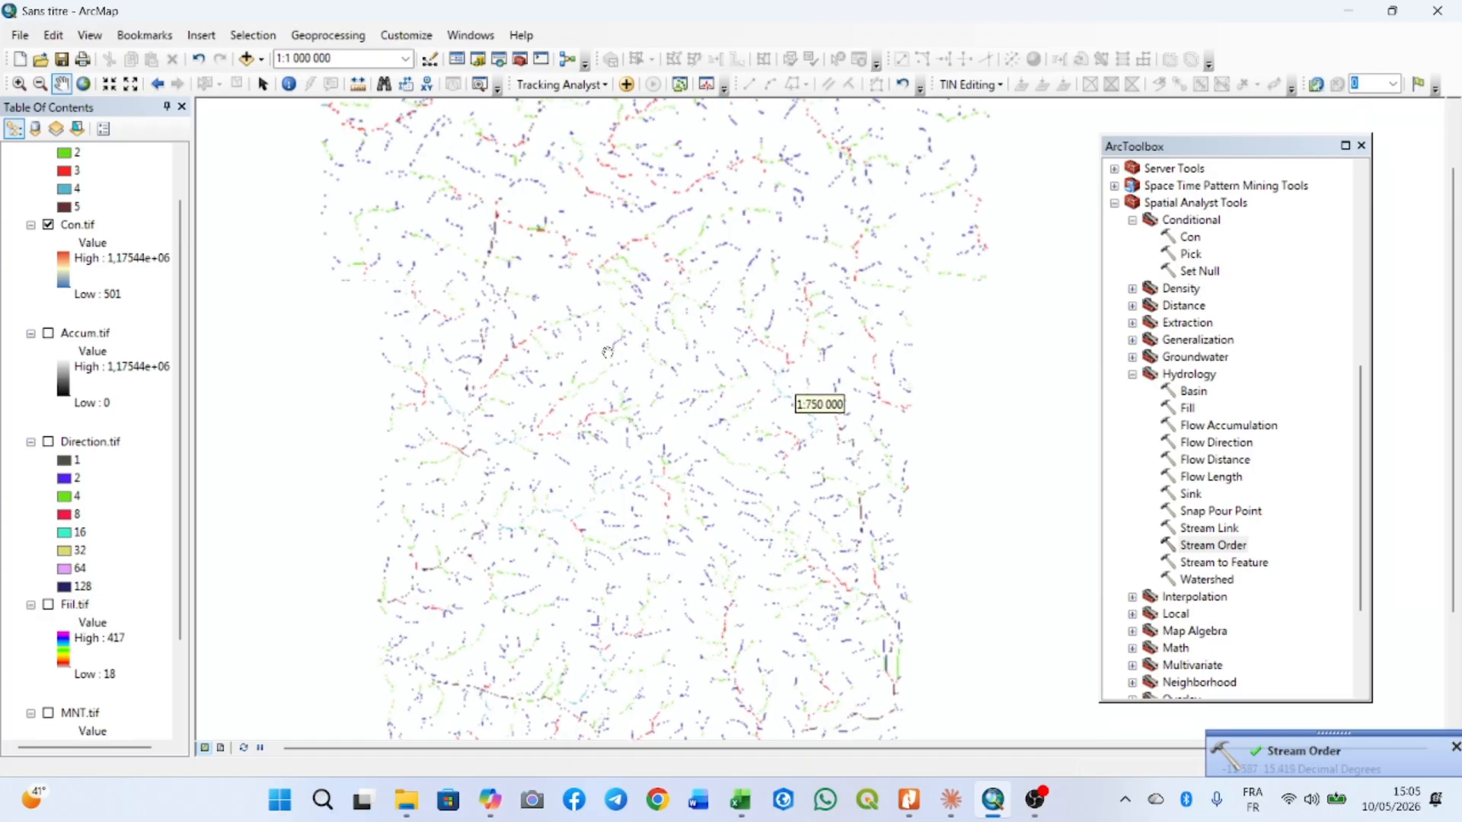
scroll(527, 319, up, 1)
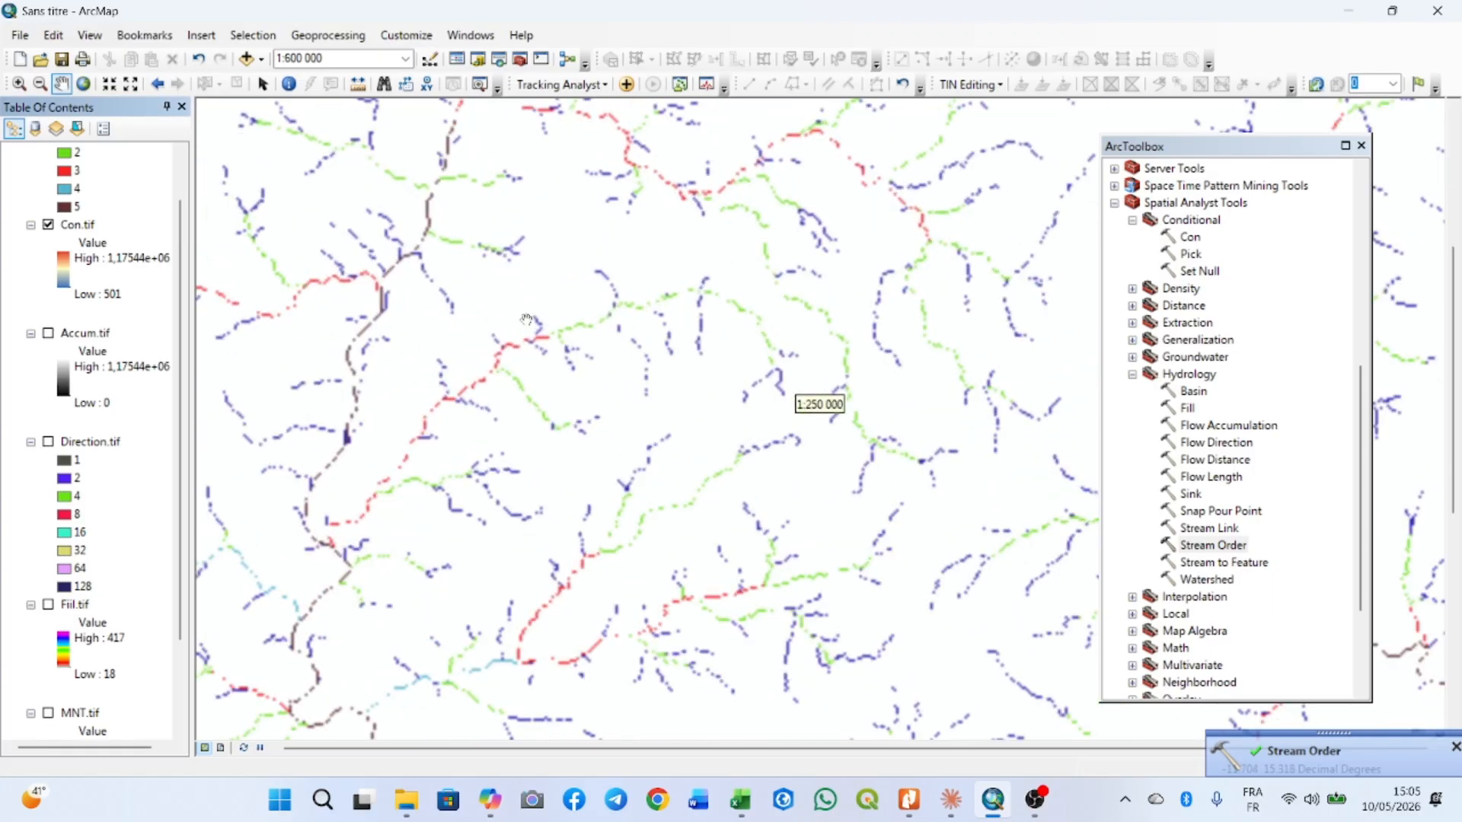
drag(689, 417, 948, 466)
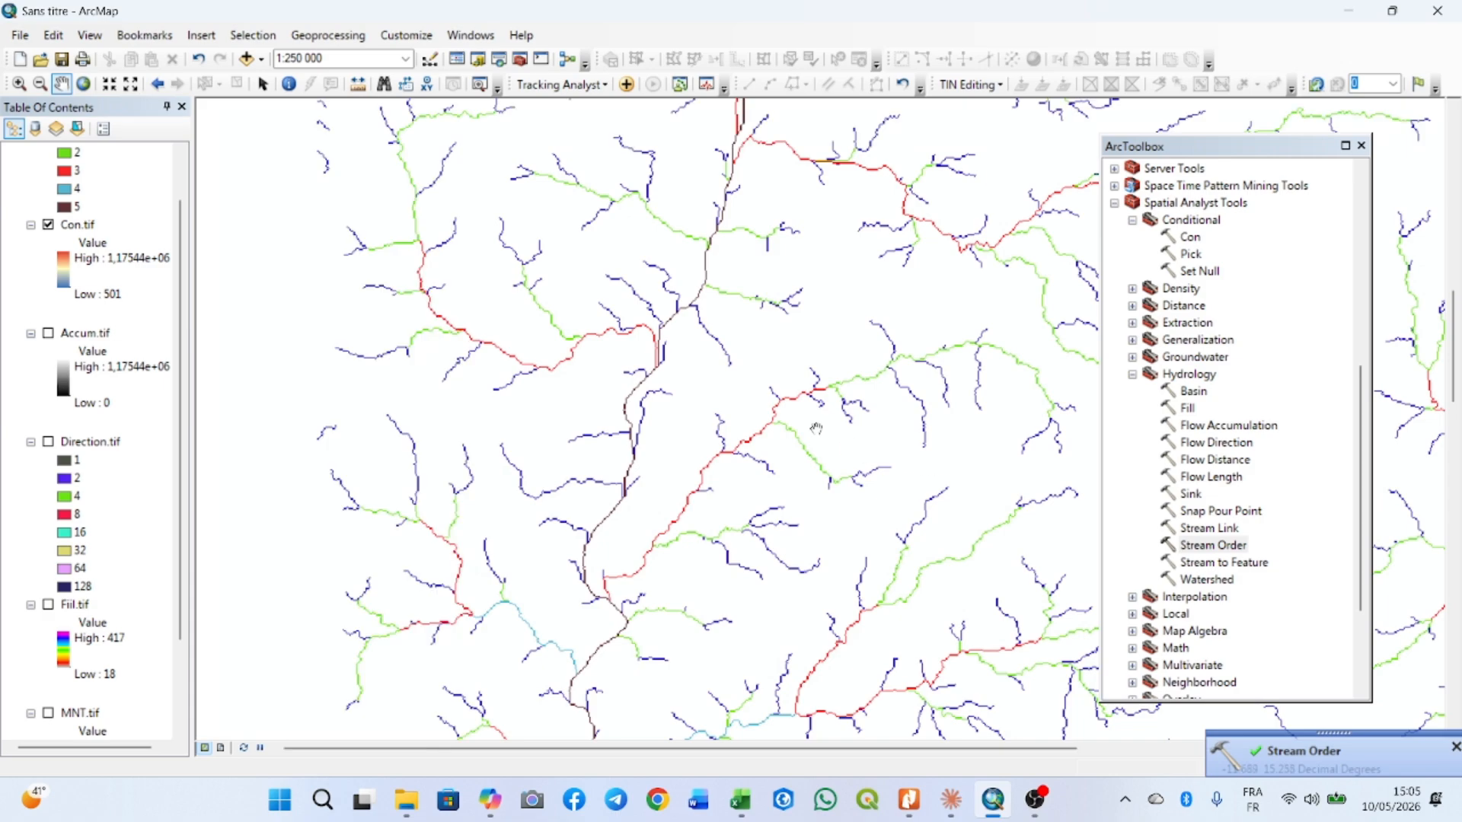
scroll(765, 426, up, 2)
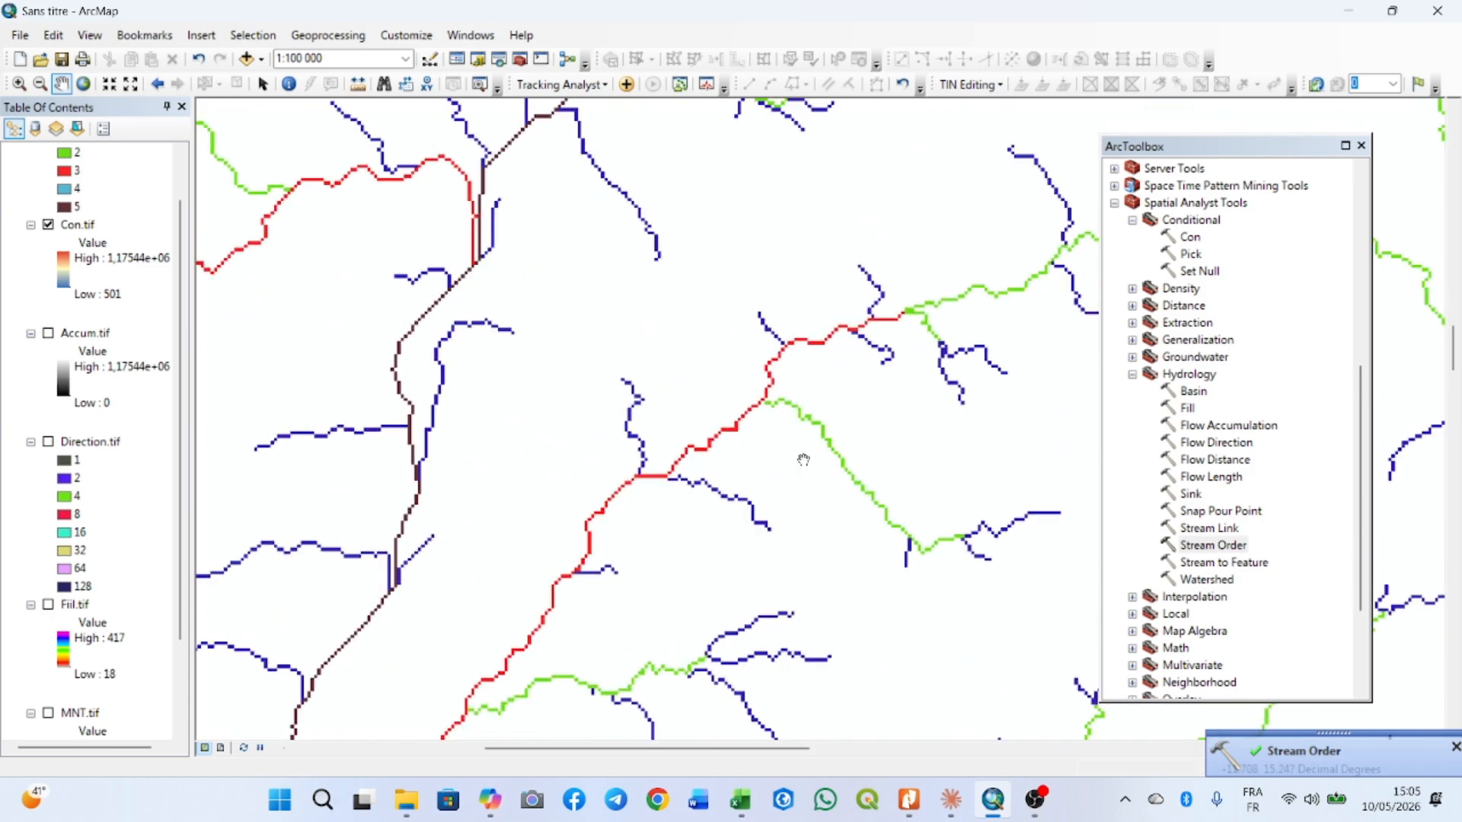
drag(802, 459, 669, 380)
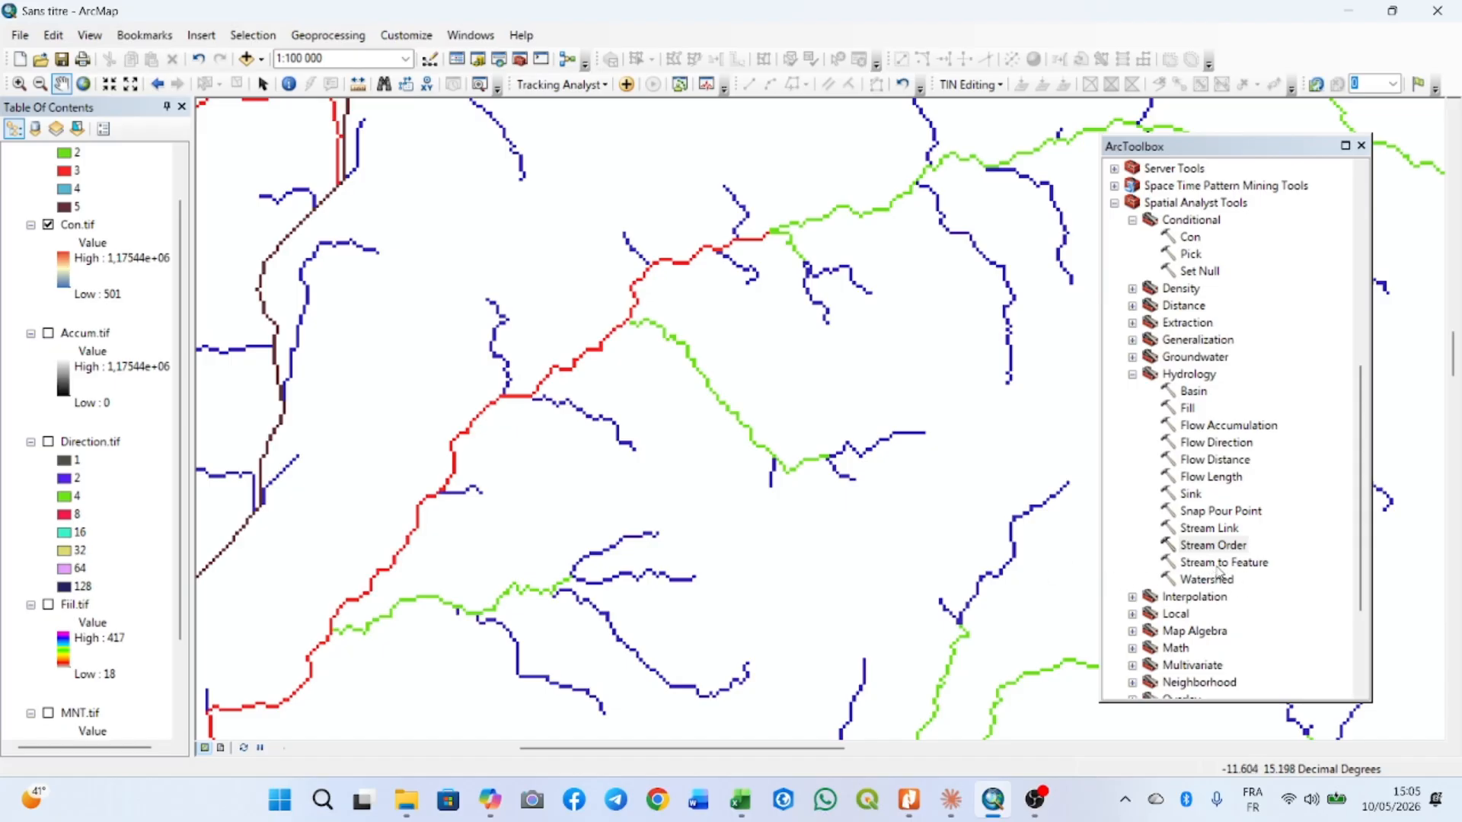
- Set up the Stream to Feature tool with Stream.tif as the stream raster and Direction.tif as the flow direction raster
scroll(701, 420, down, 3)
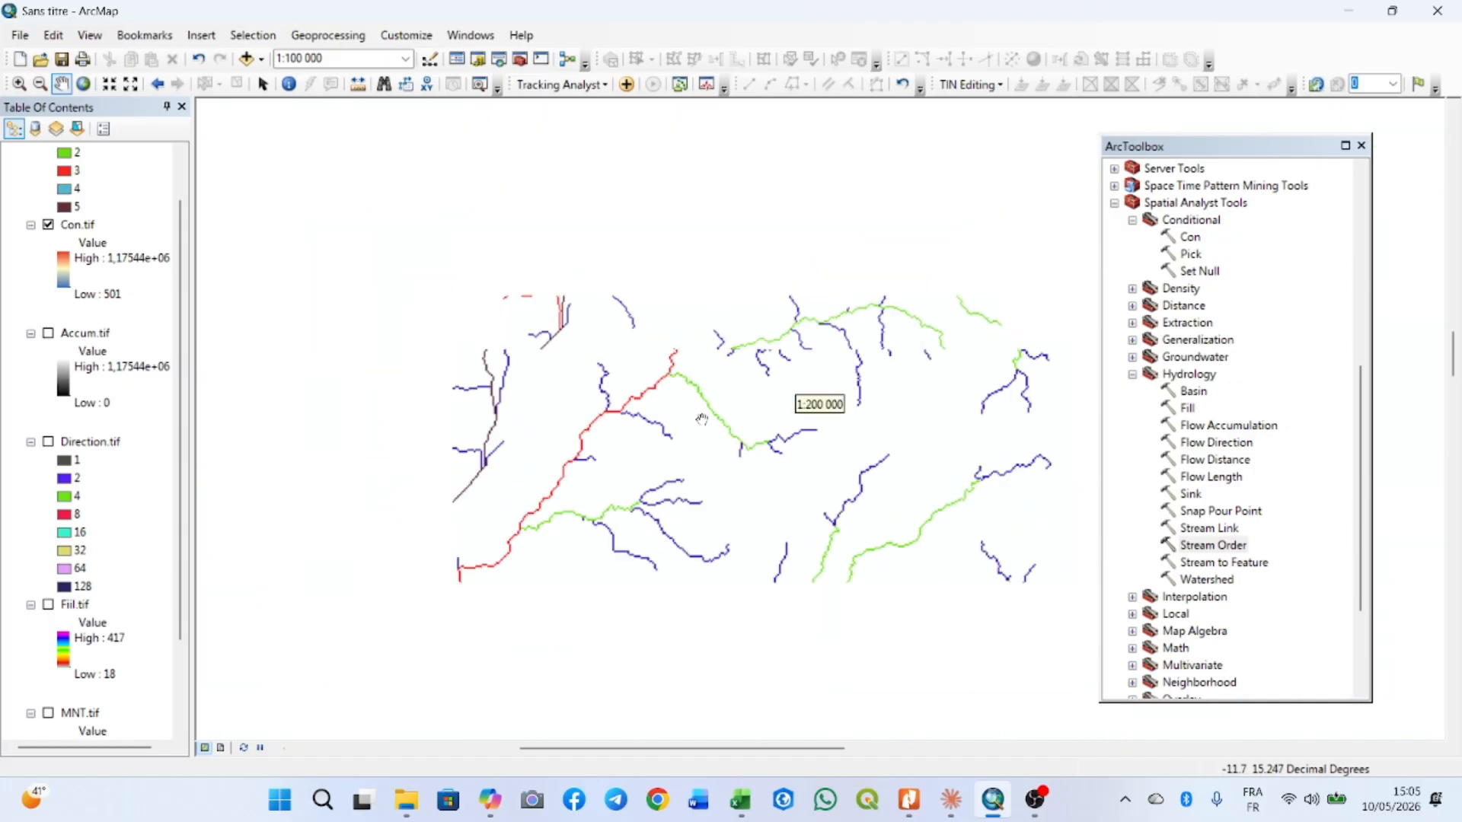
scroll(701, 419, down, 2)
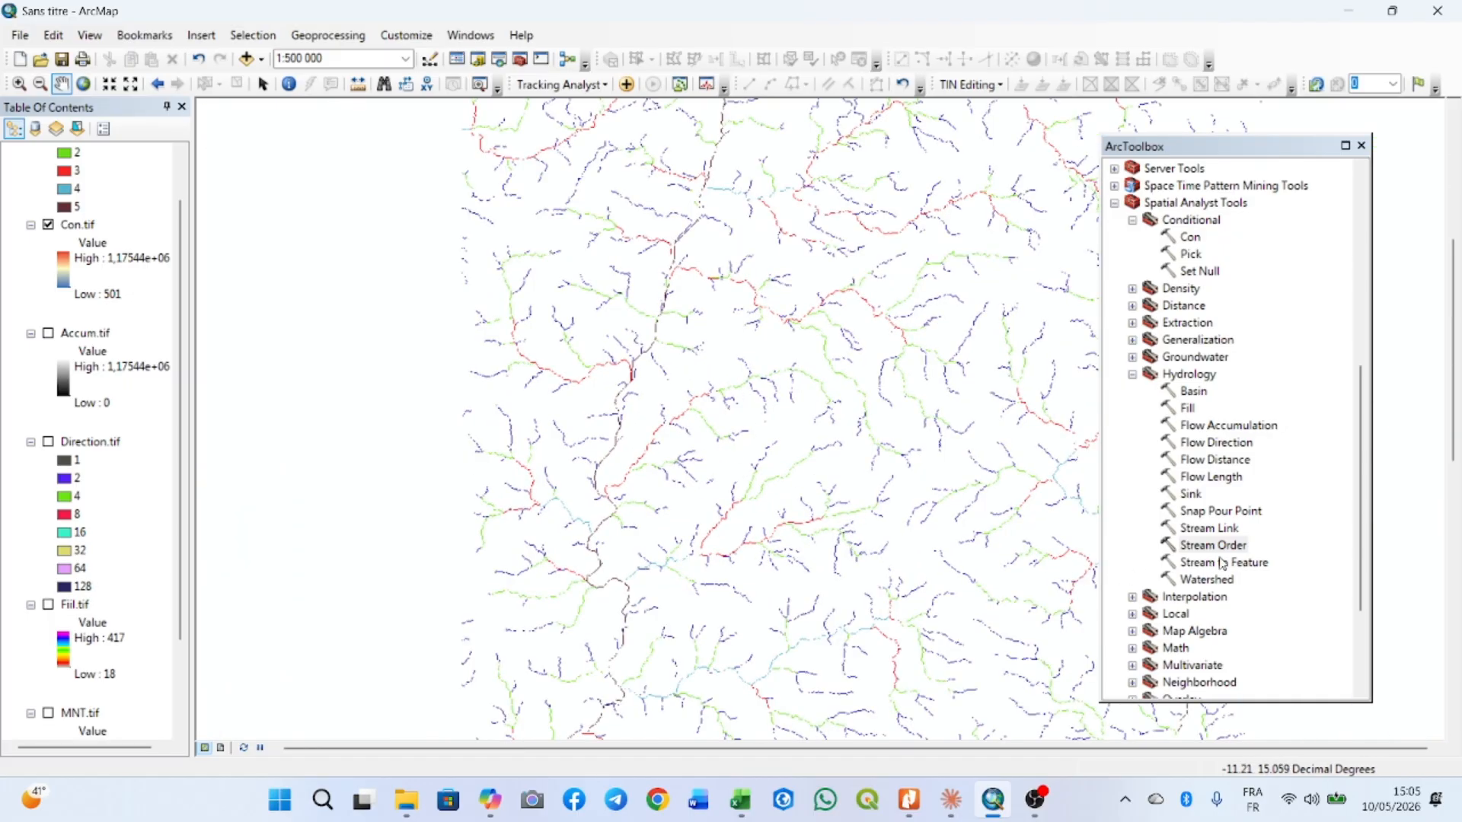
double_click(1221, 564)
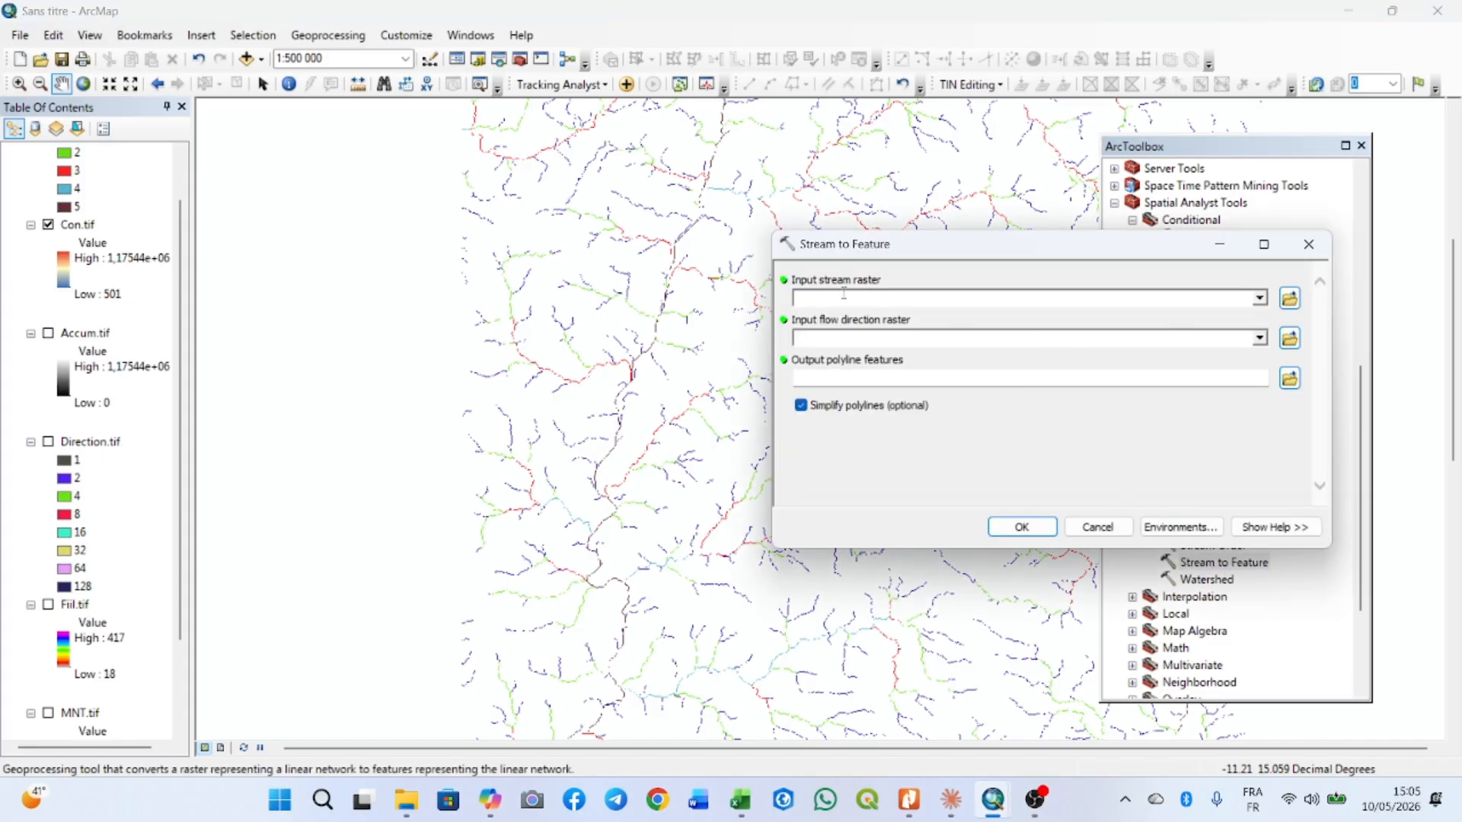
click(1261, 299)
click(858, 318)
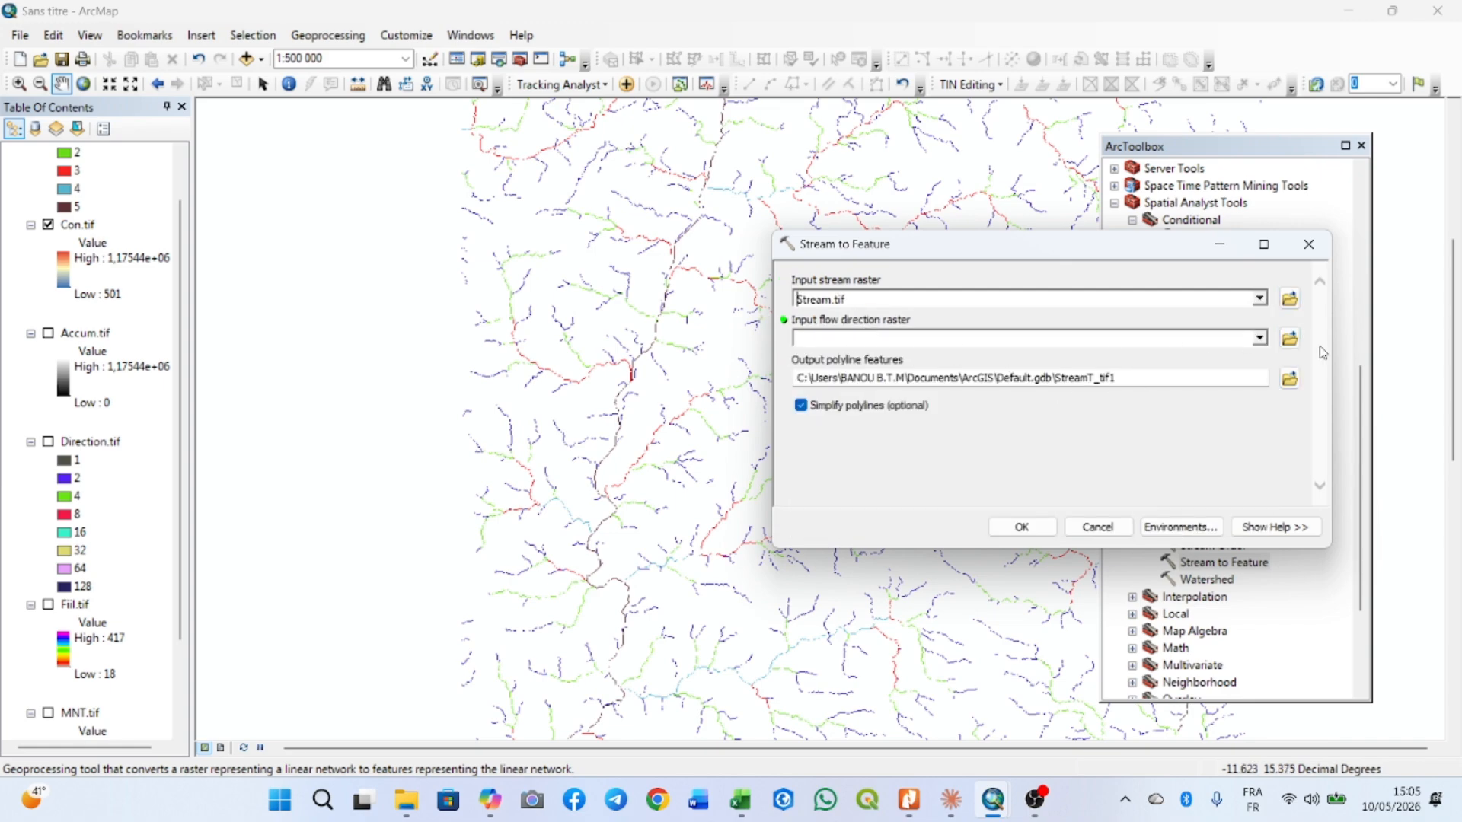
click(1261, 338)
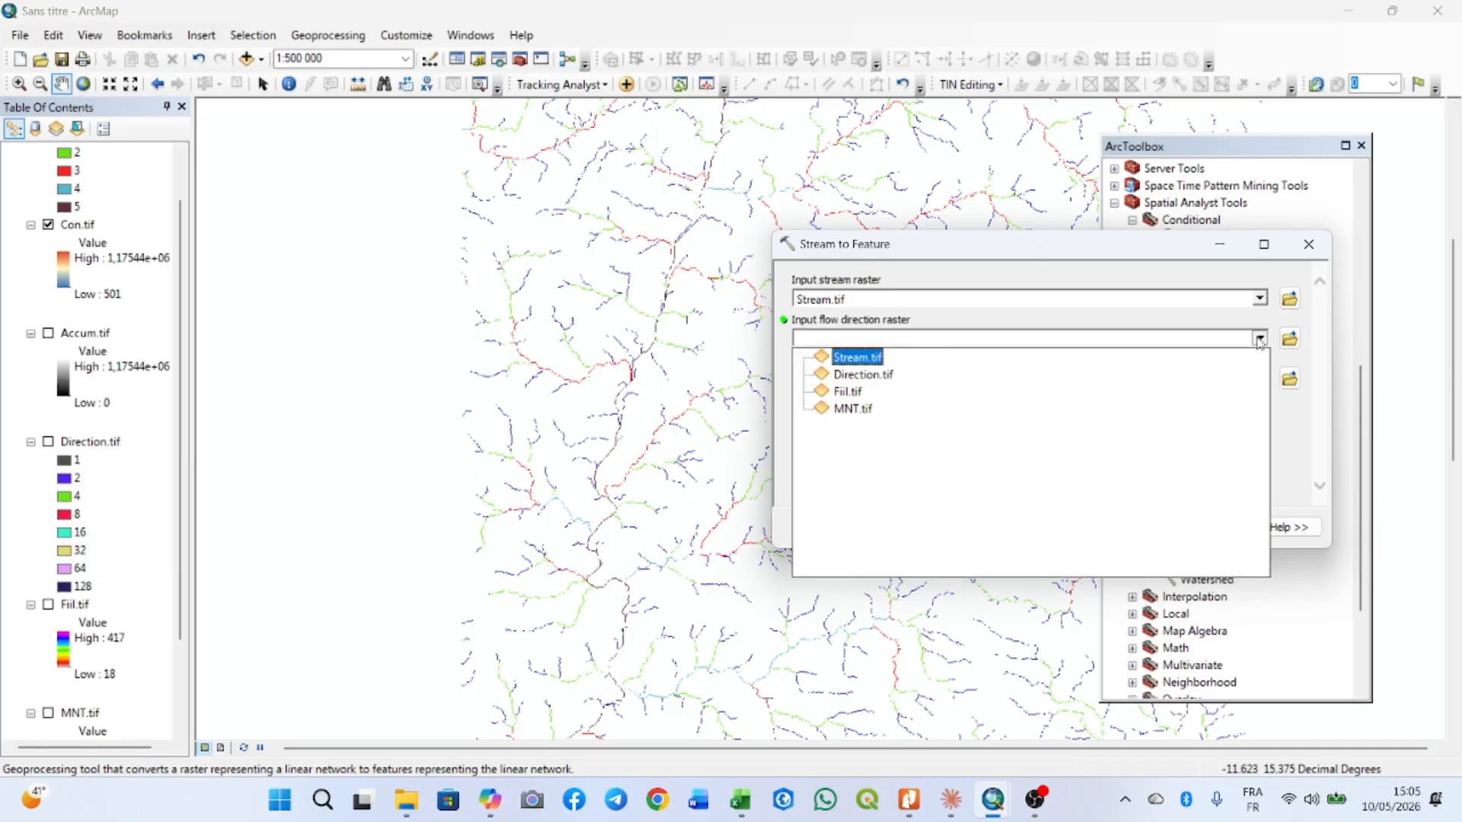
click(863, 375)
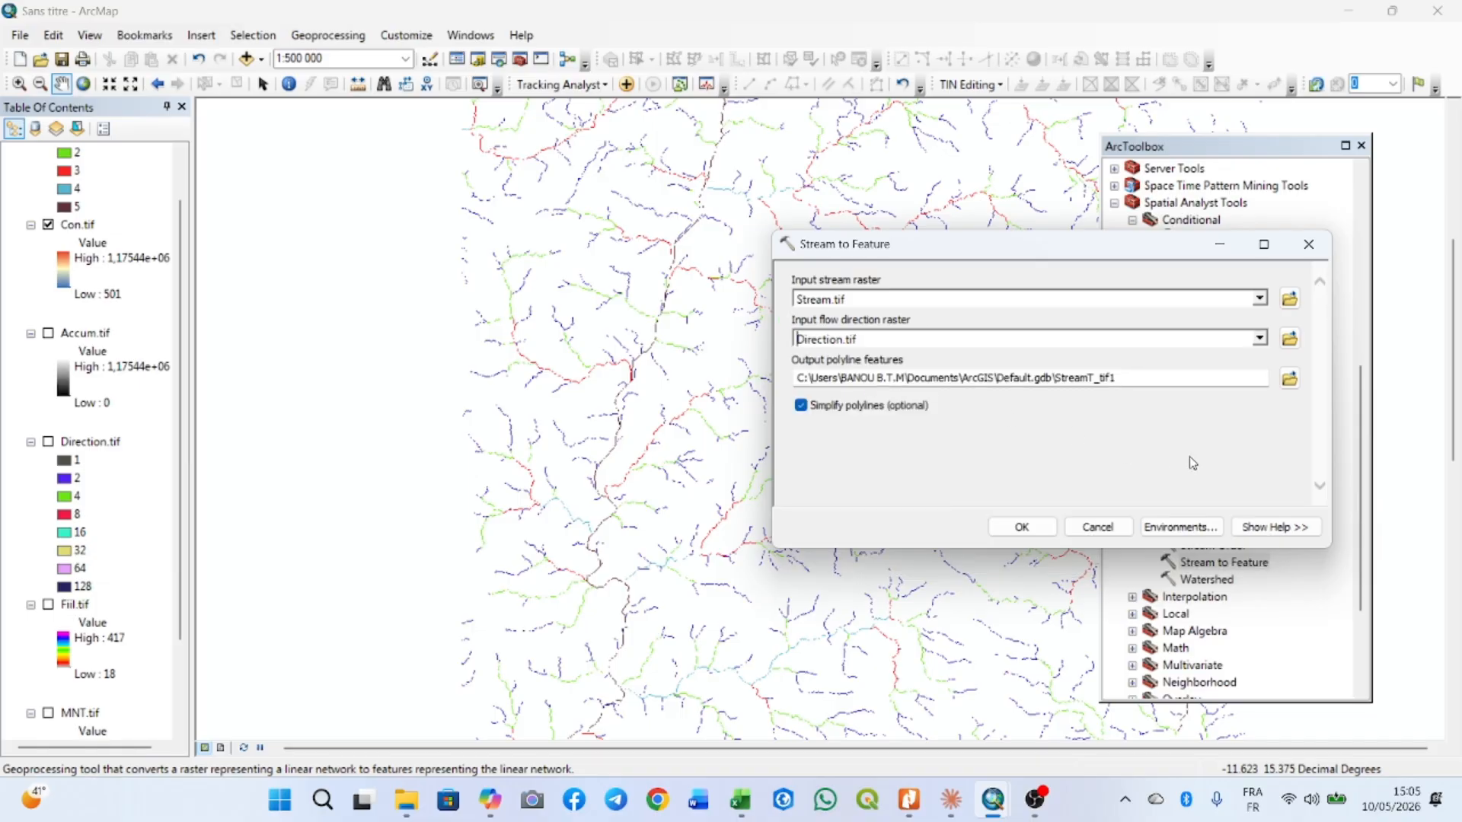
- Save the output polyline features as Feature in the Delimitation BV folder and run the Stream to Feature conversion
click(1289, 379)
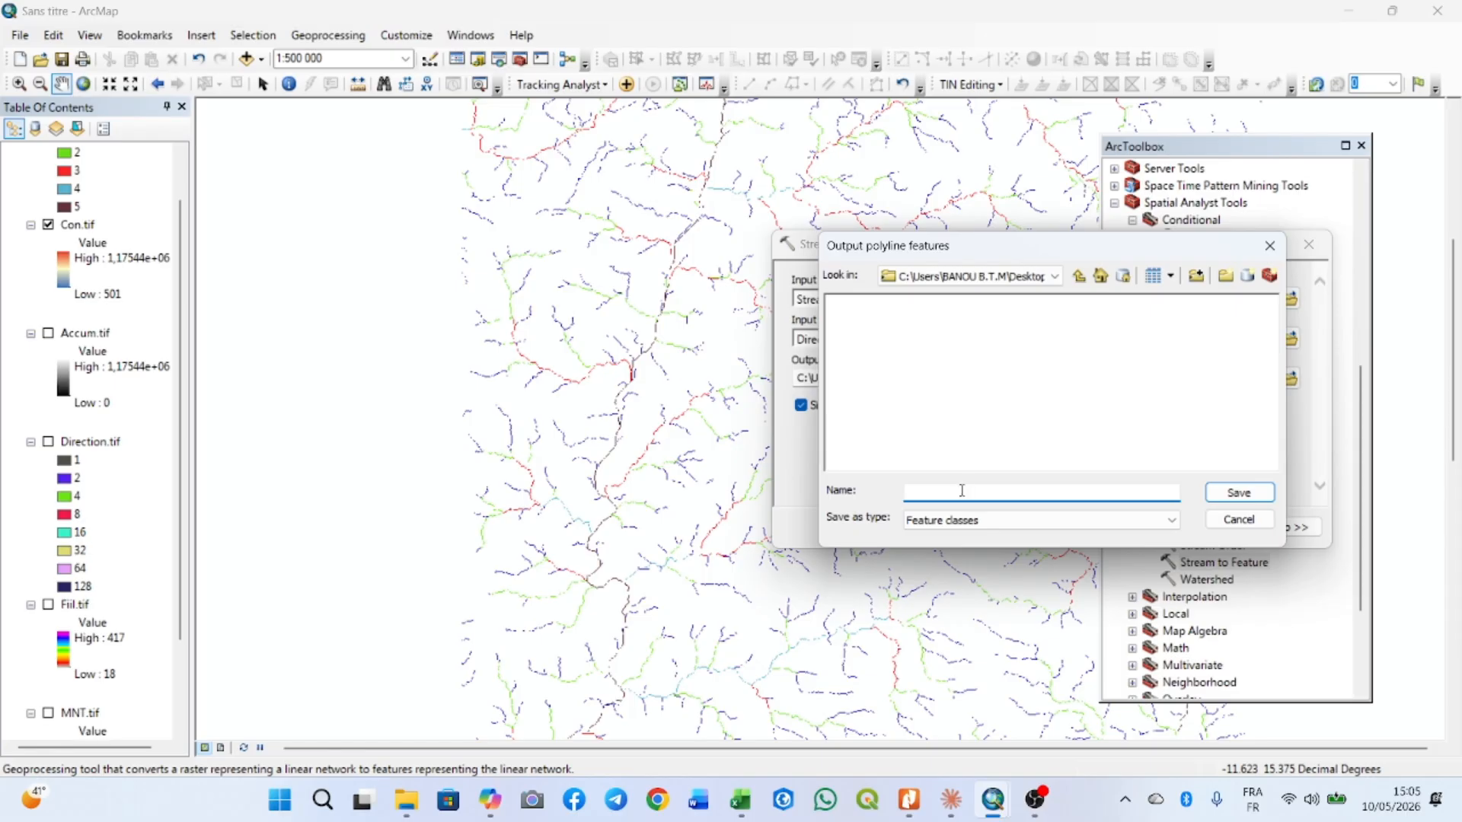
click(1079, 277)
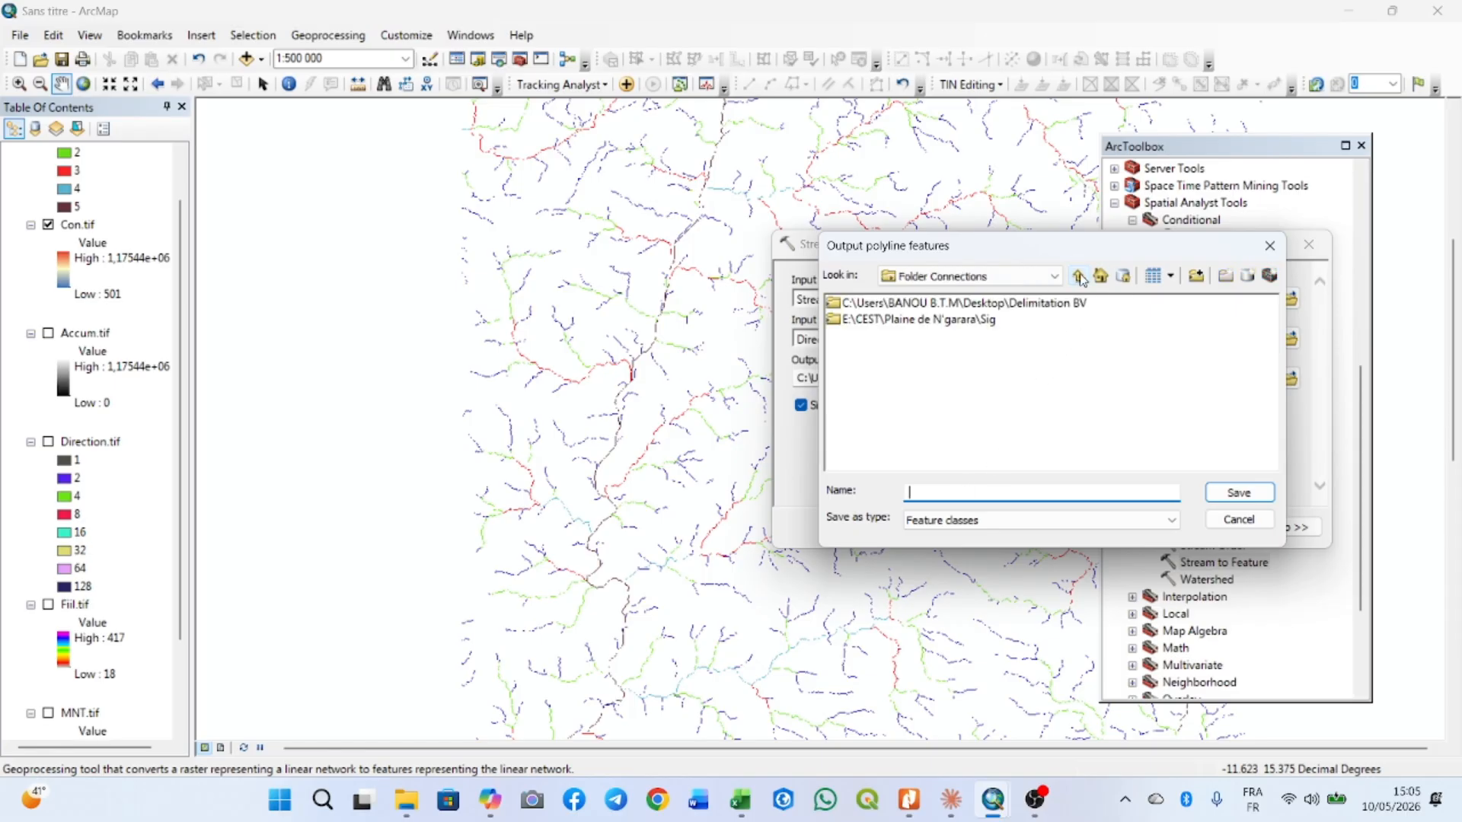
double_click(1036, 309)
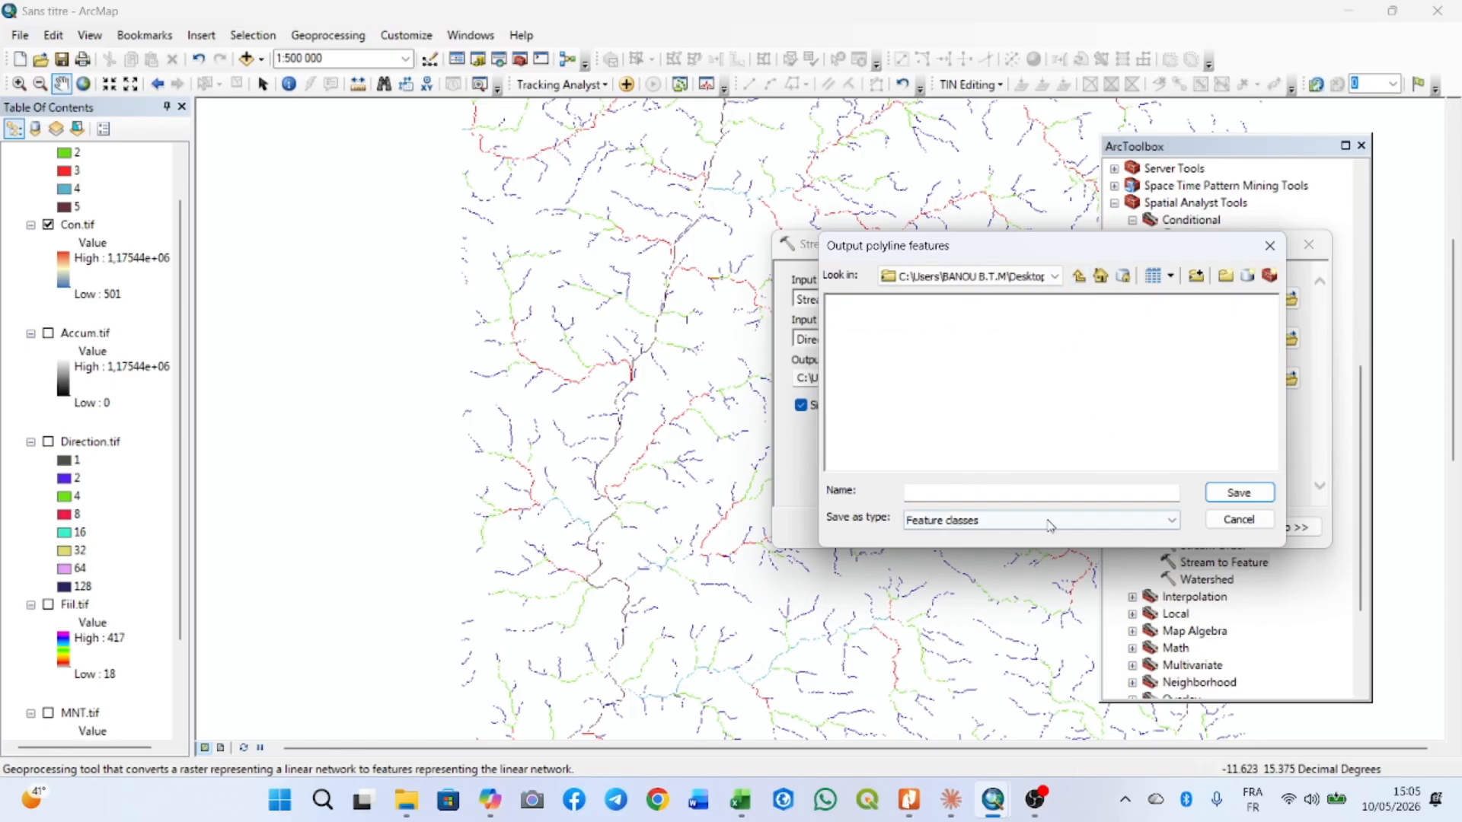
click(981, 494)
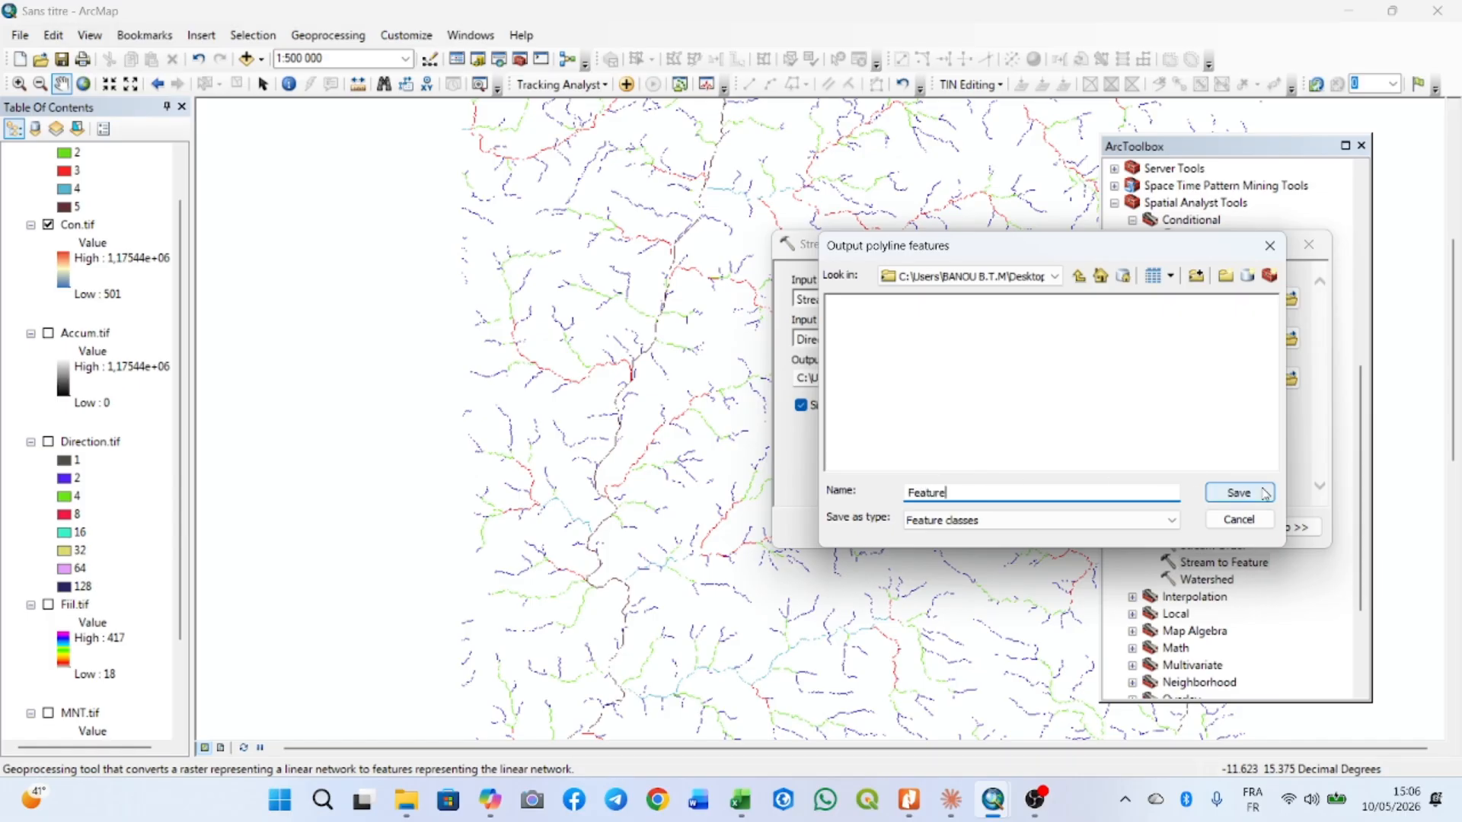
click(1239, 492)
click(1028, 520)
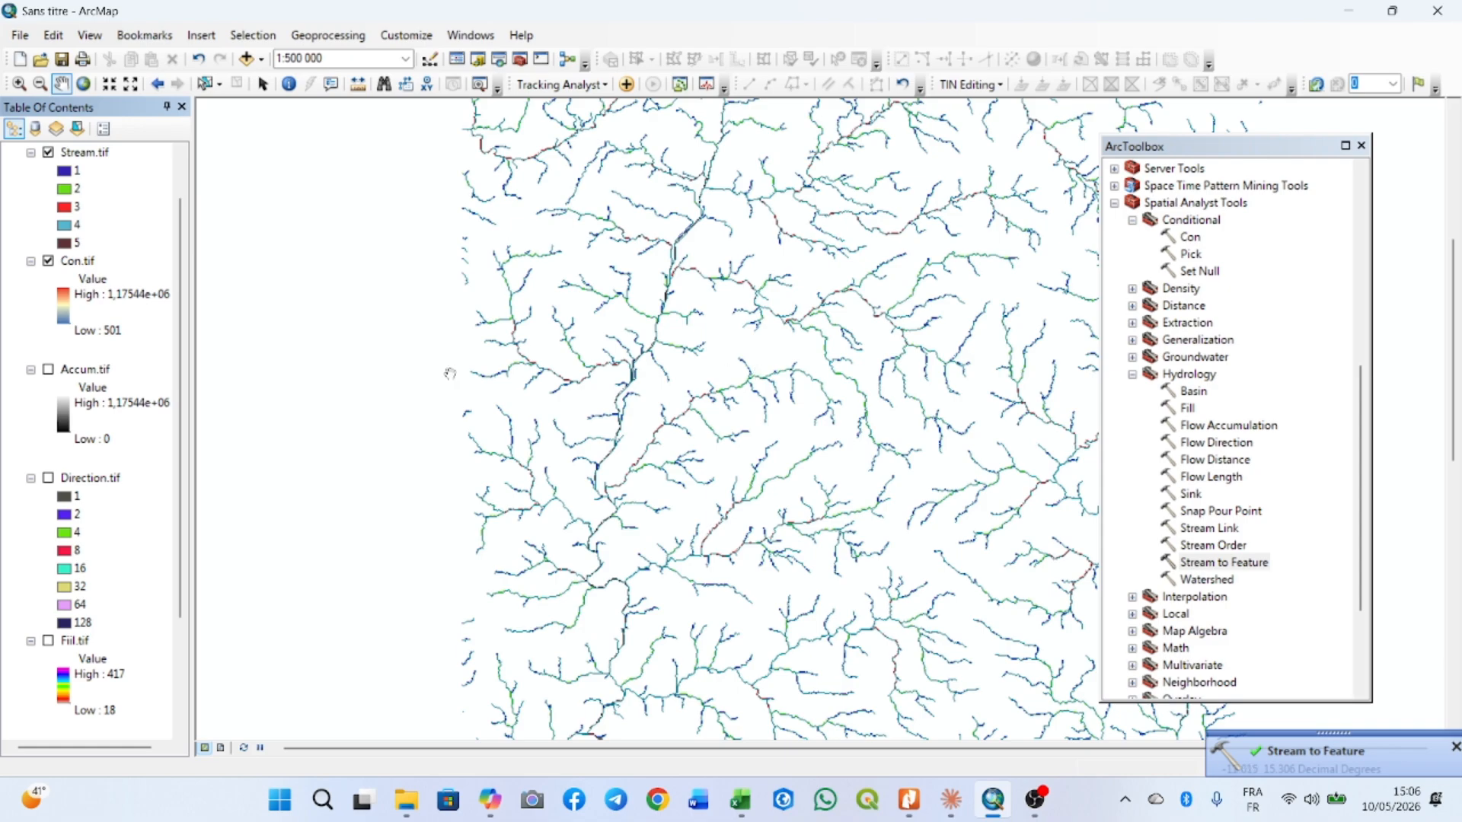
scroll(450, 373, up, 3)
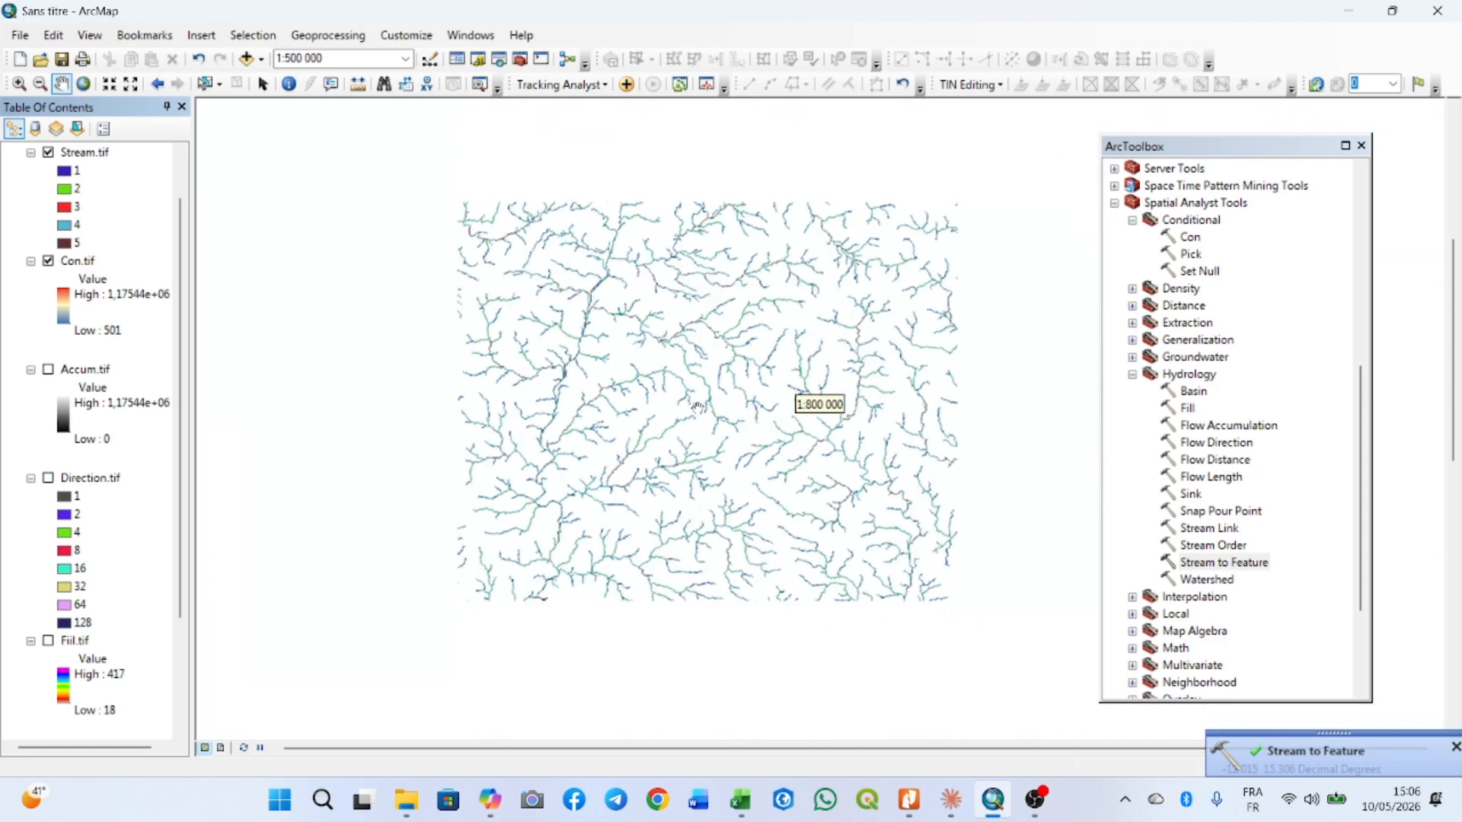
scroll(753, 440, down, 1)
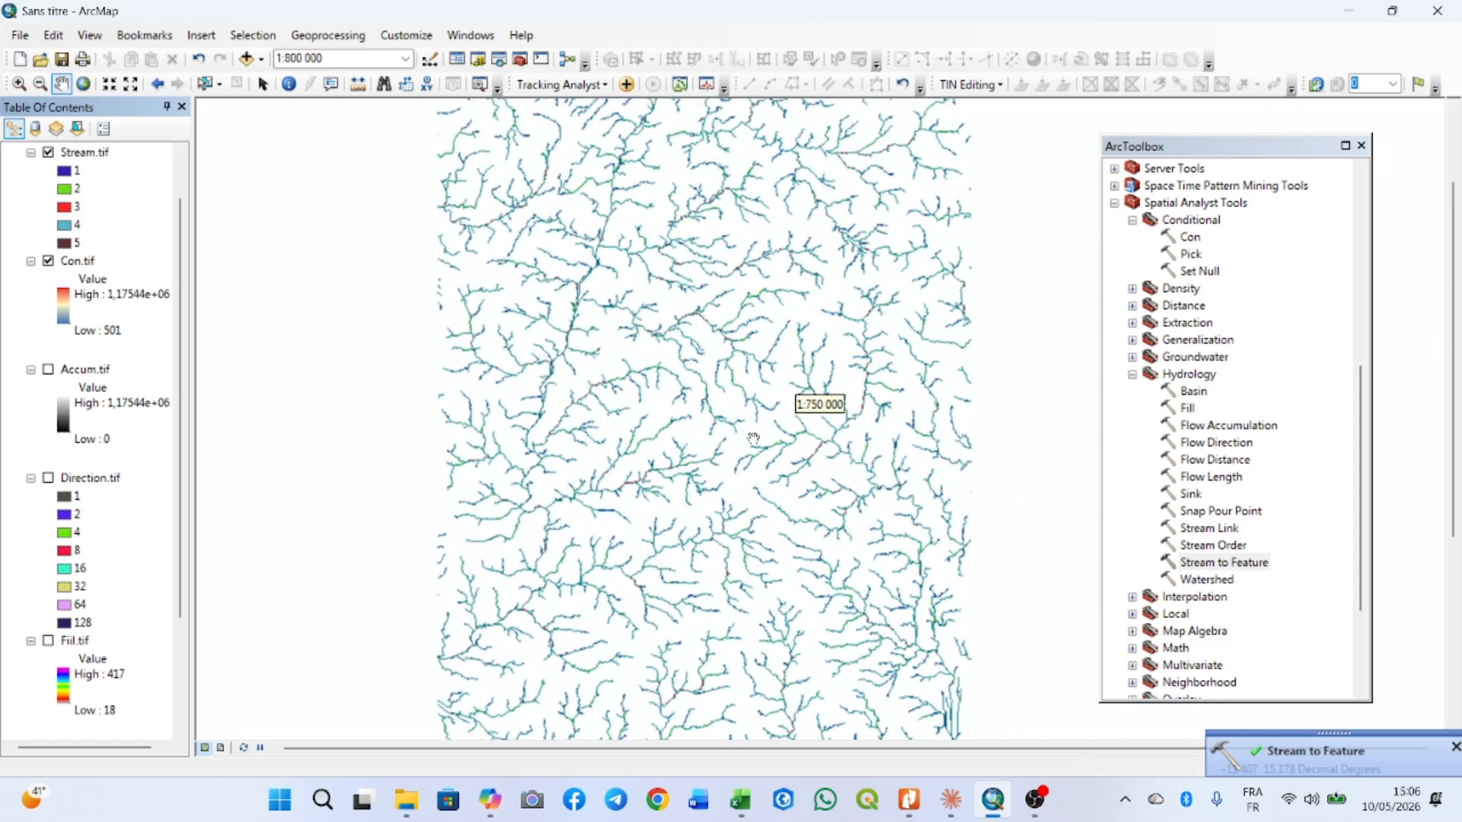